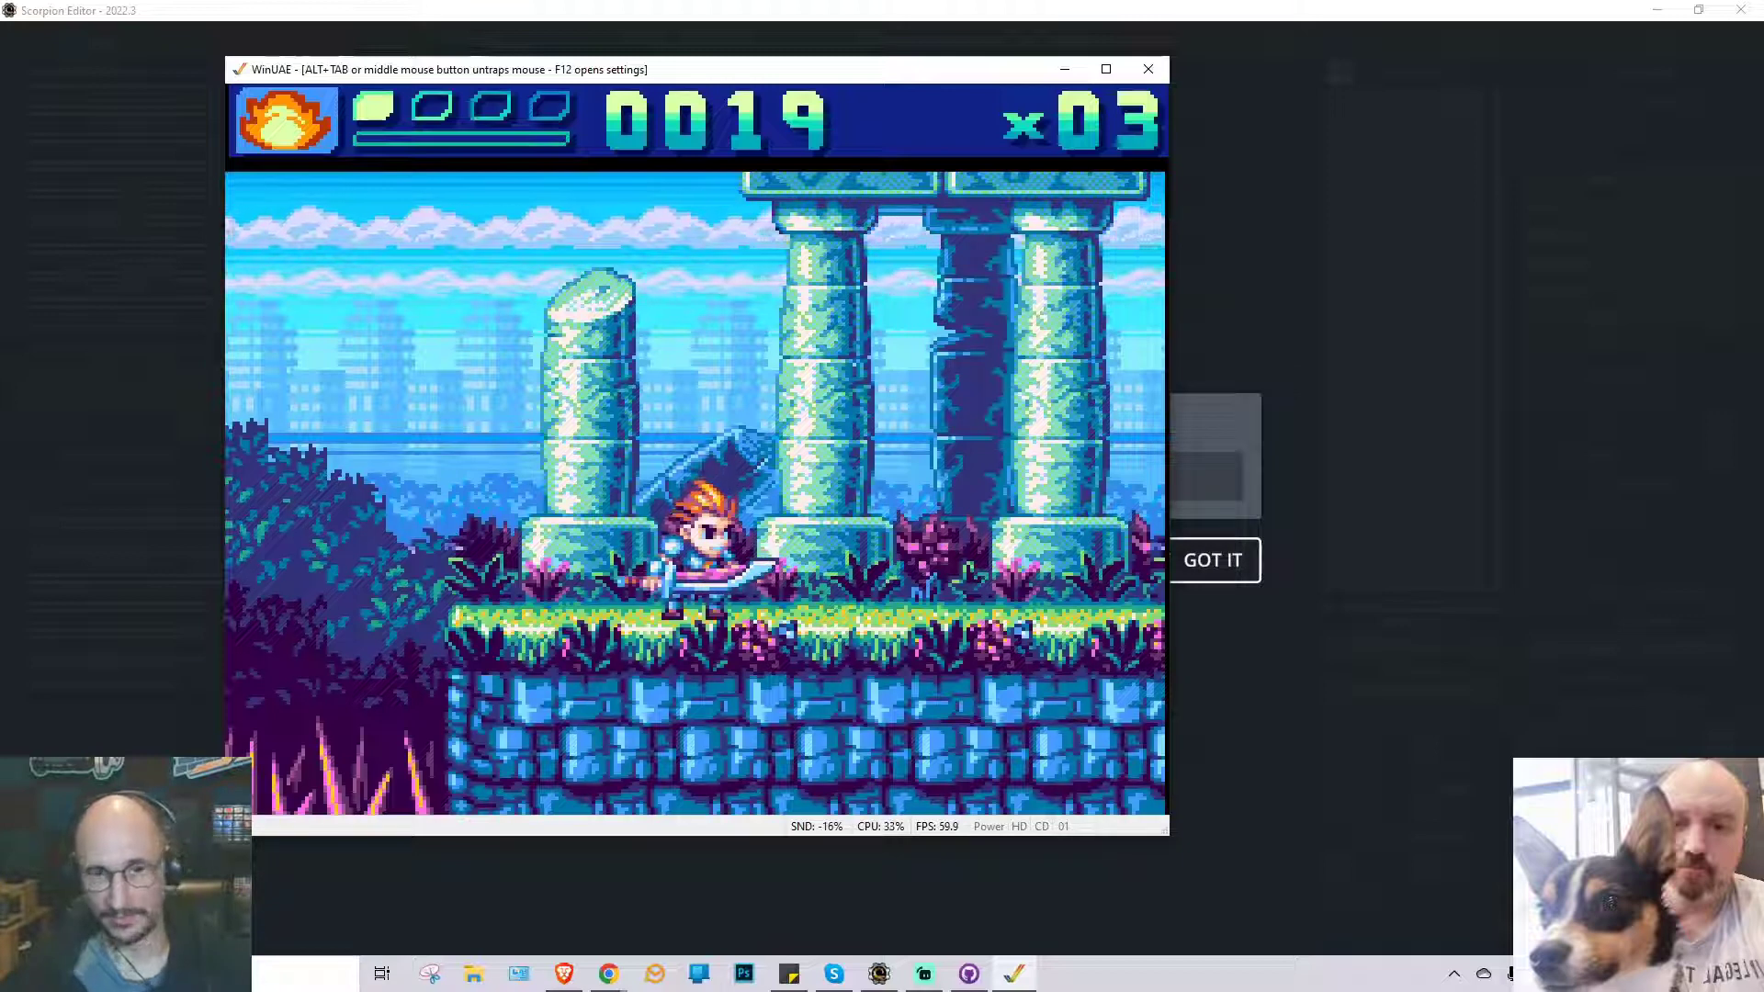
- Close the running WinUAE game and dismiss the compile message in Scorpion Editor
key("alt+F4")
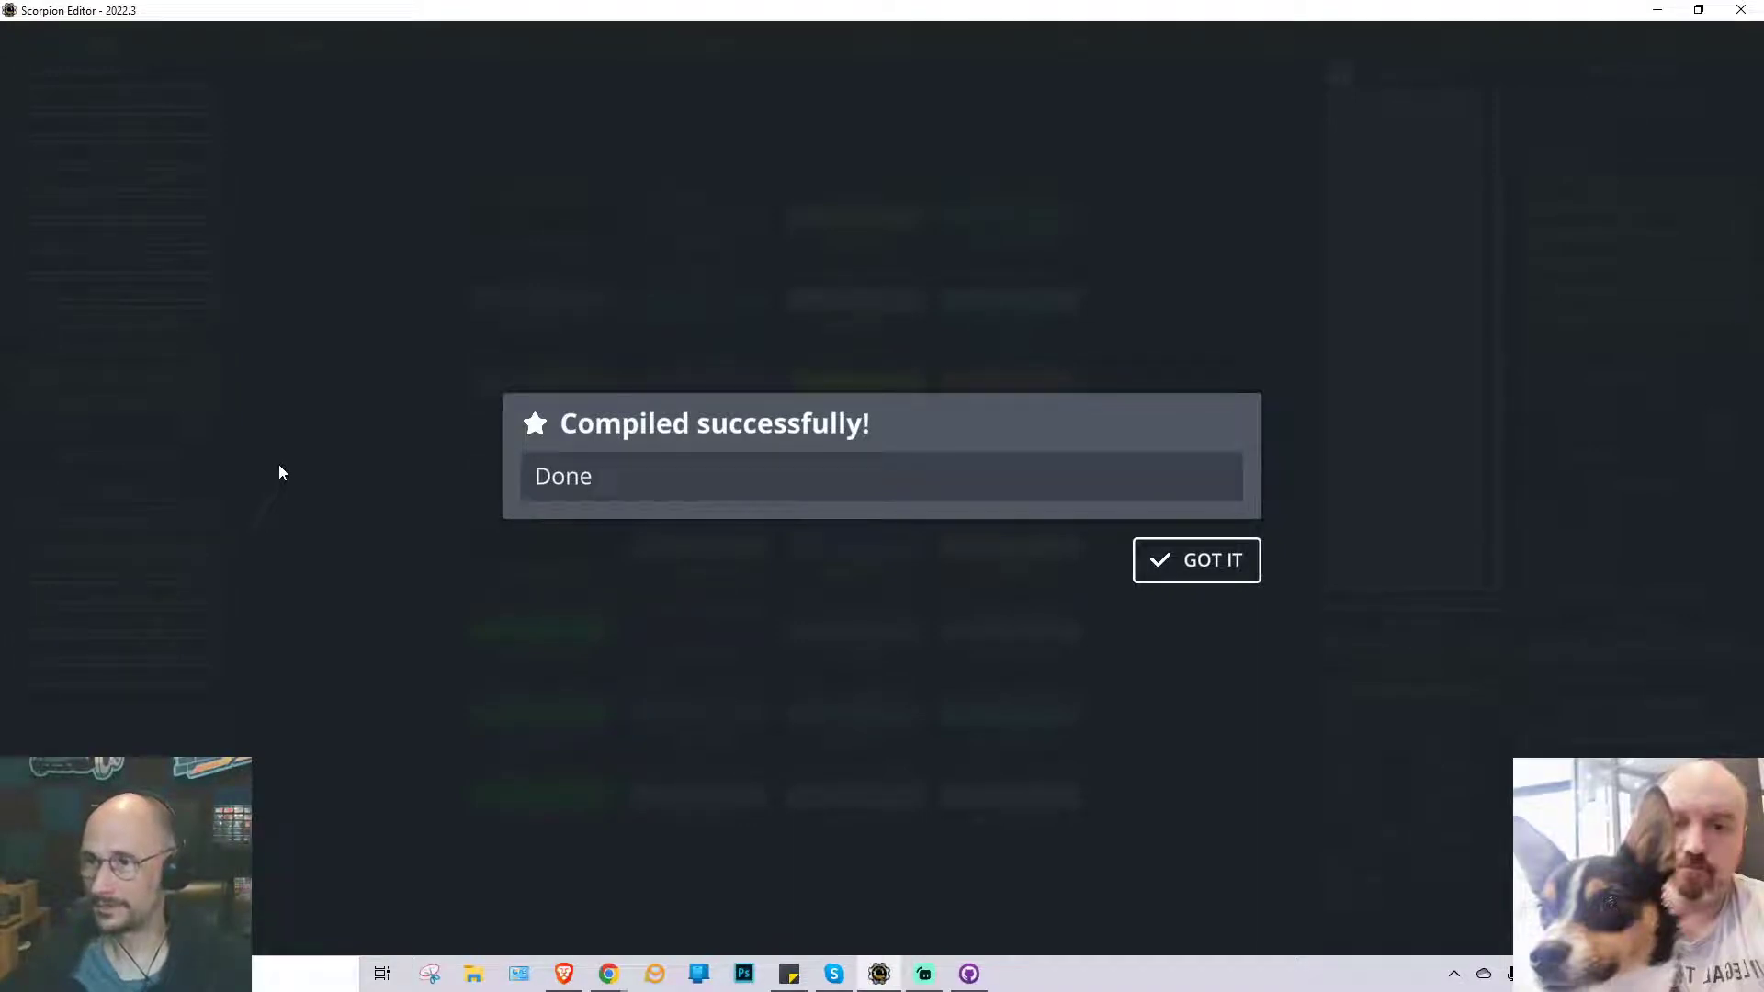
left_click(1214, 570)
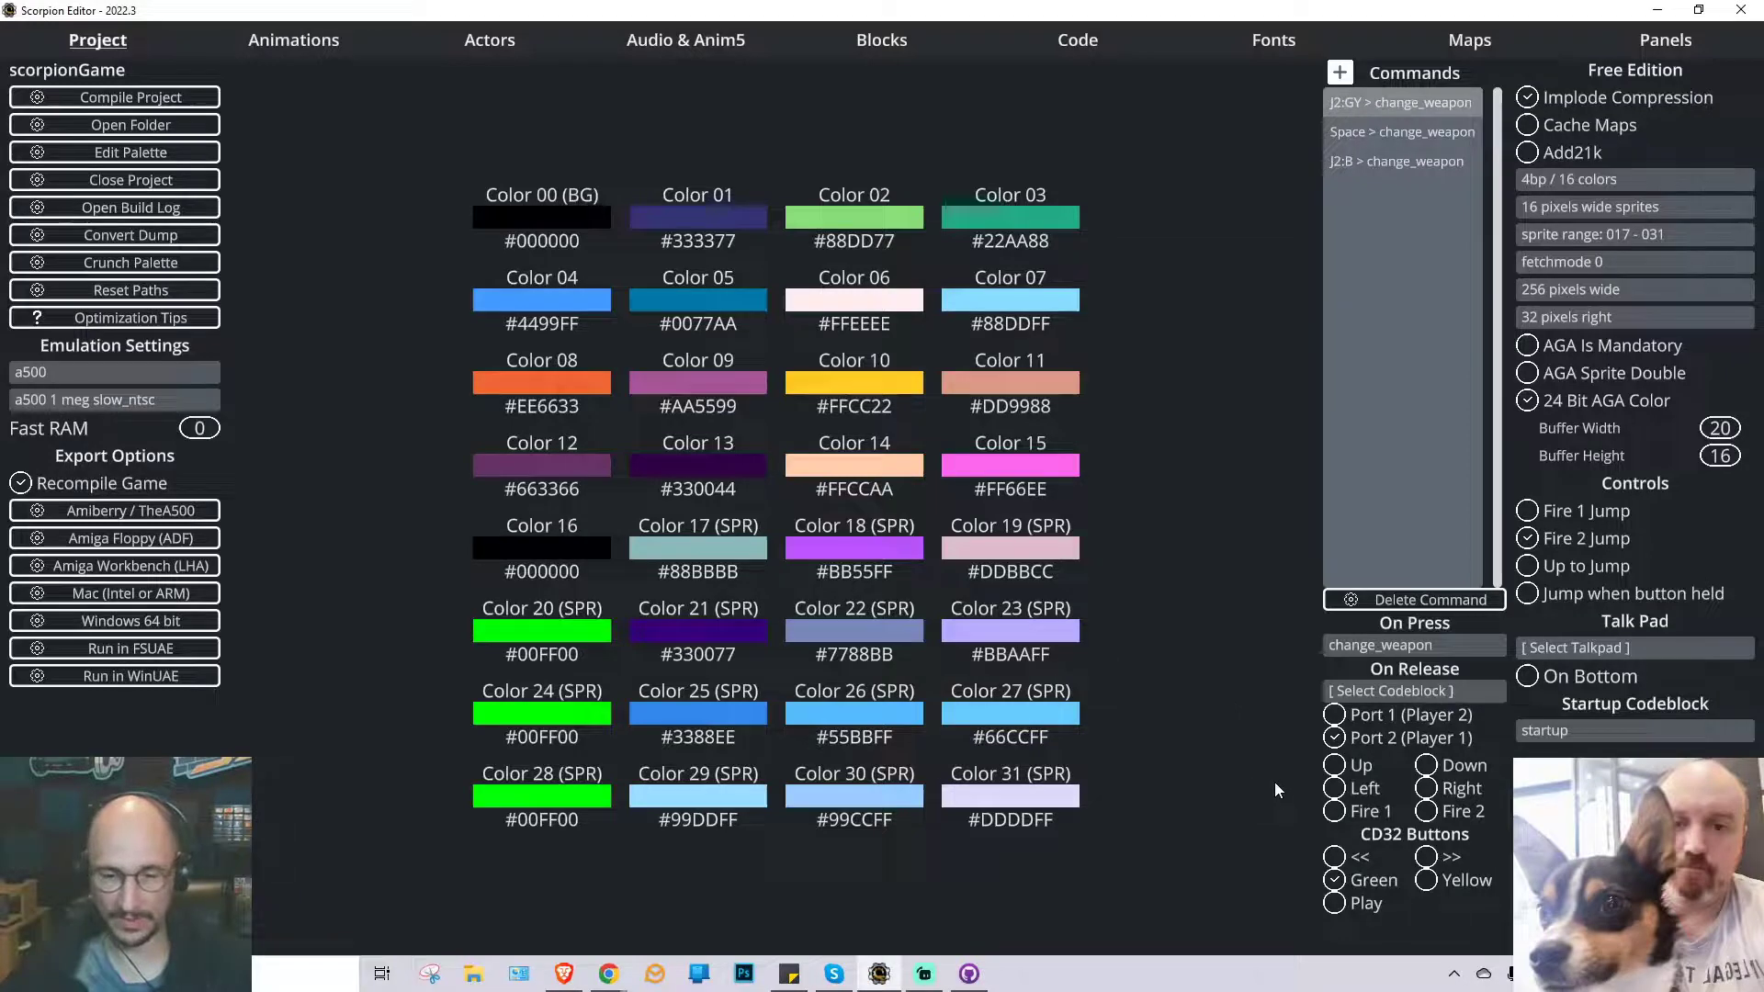
- Switch to GitHub in Chrome and start a new repository named ScorpionBoy
mouse_move(609, 975)
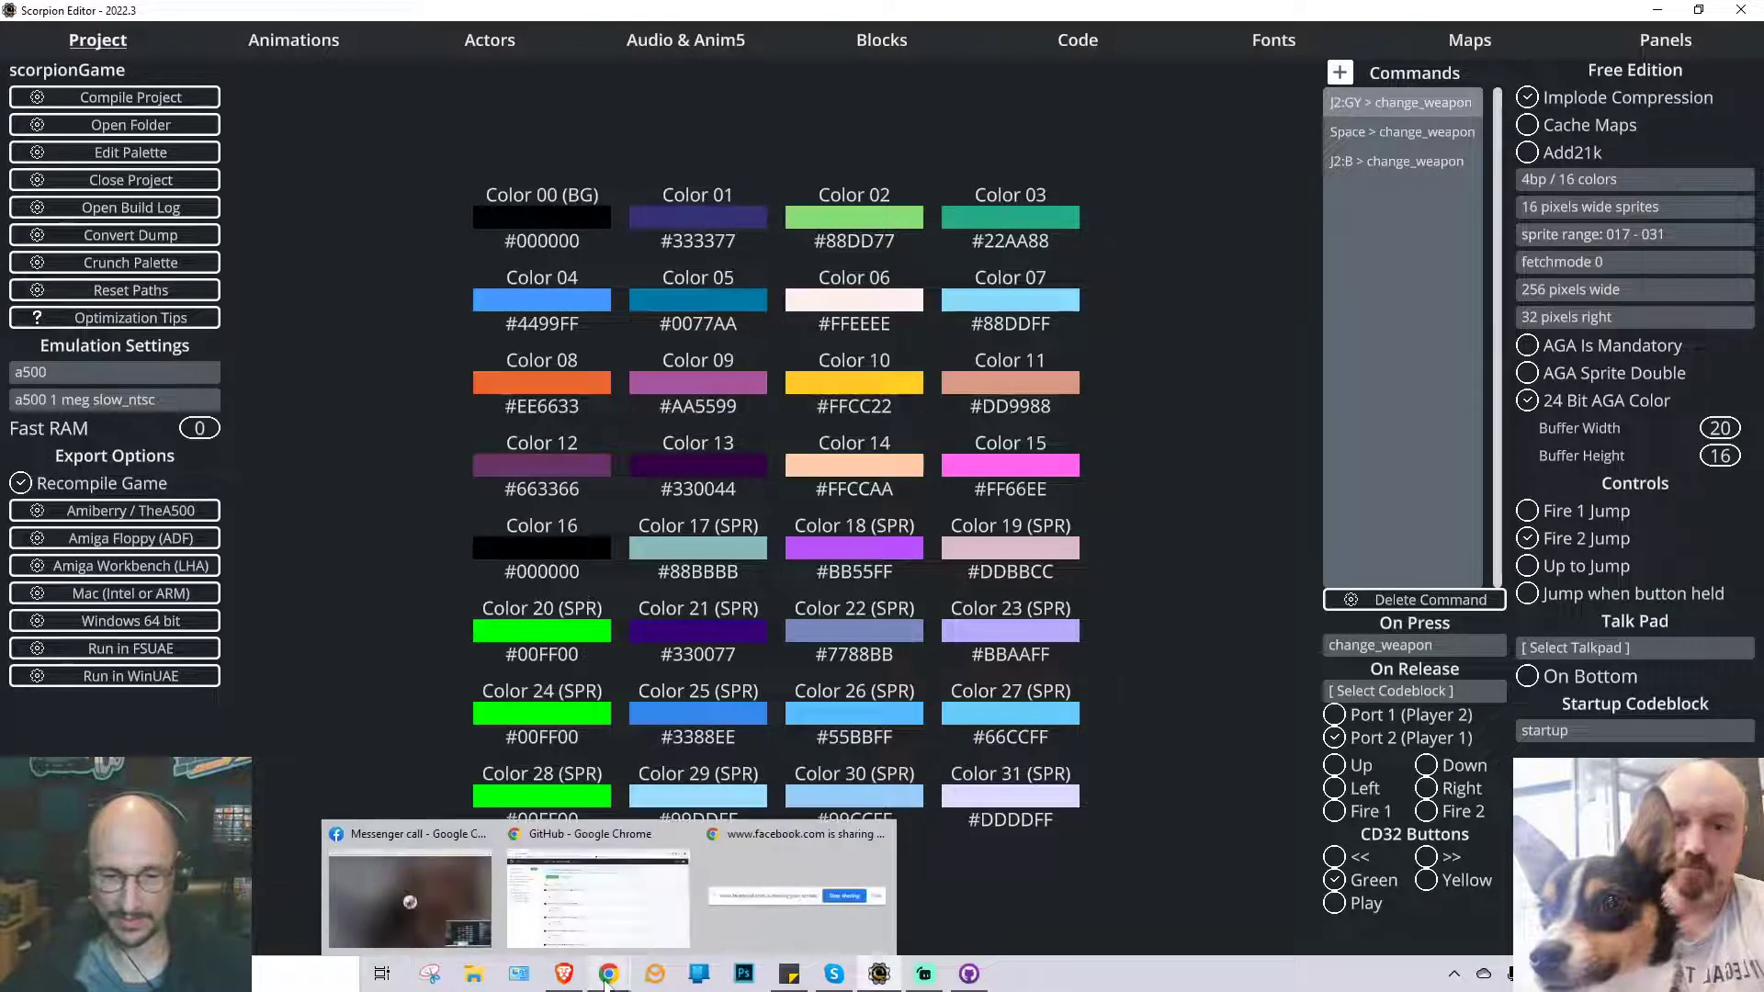
left_click(599, 886)
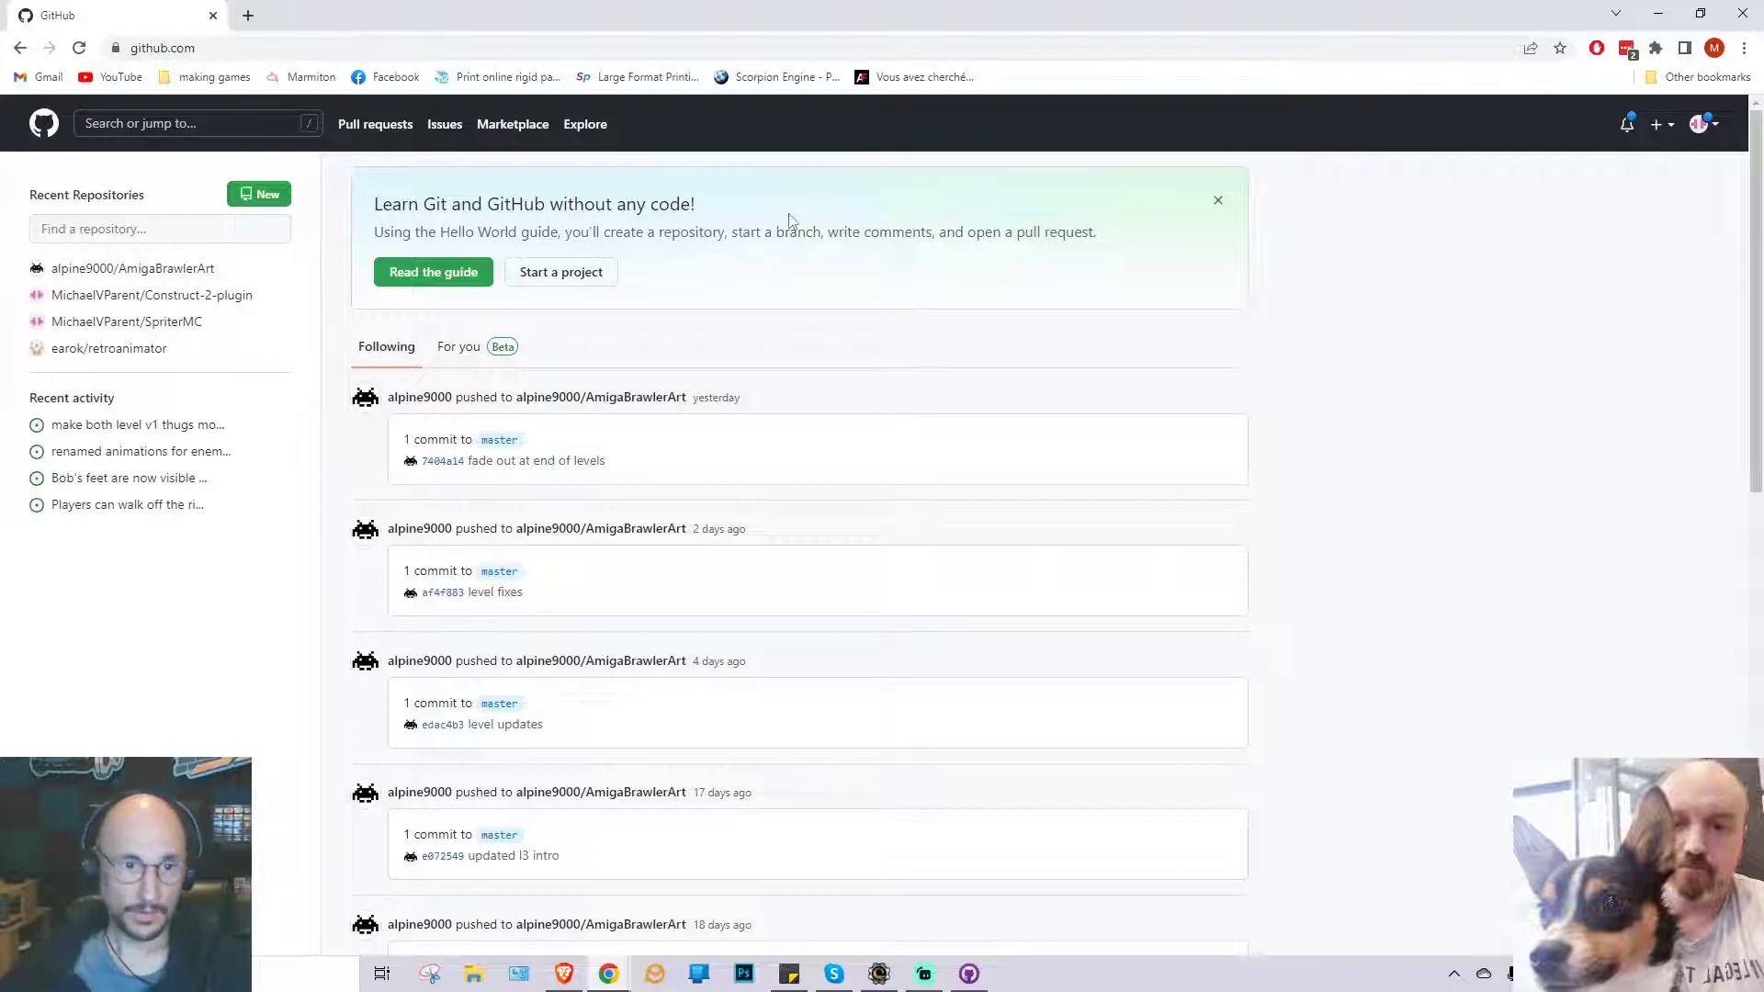
left_click(261, 196)
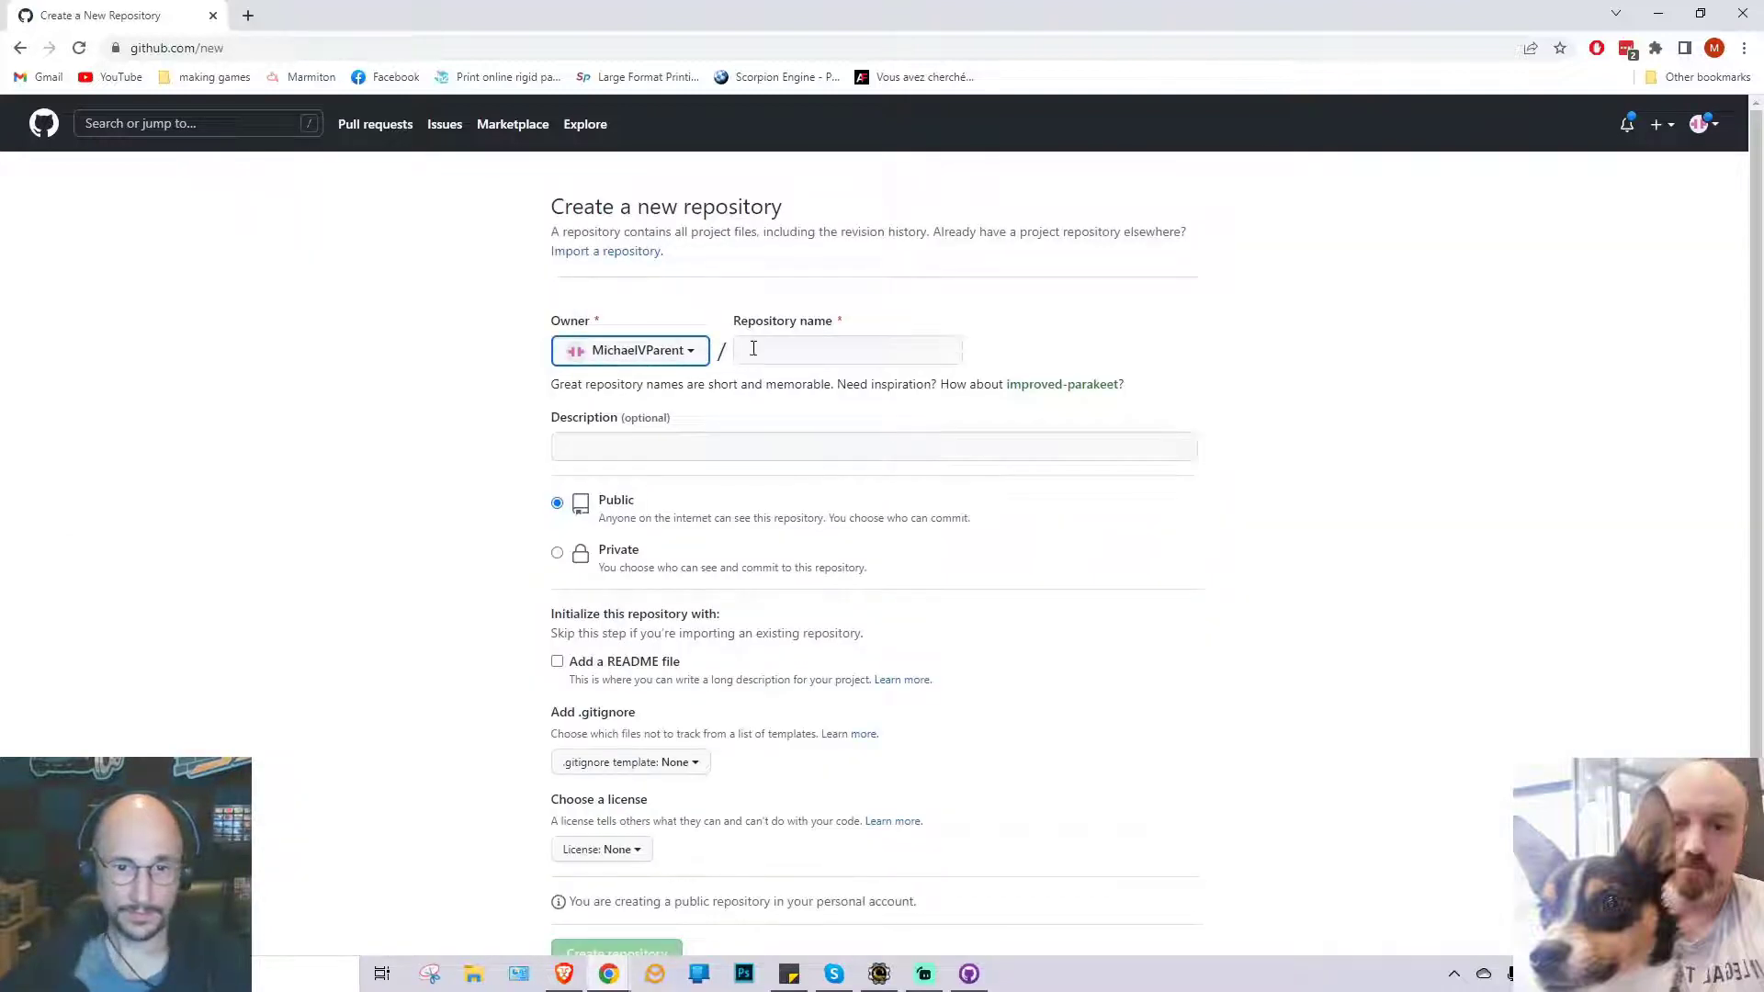
left_click(815, 348)
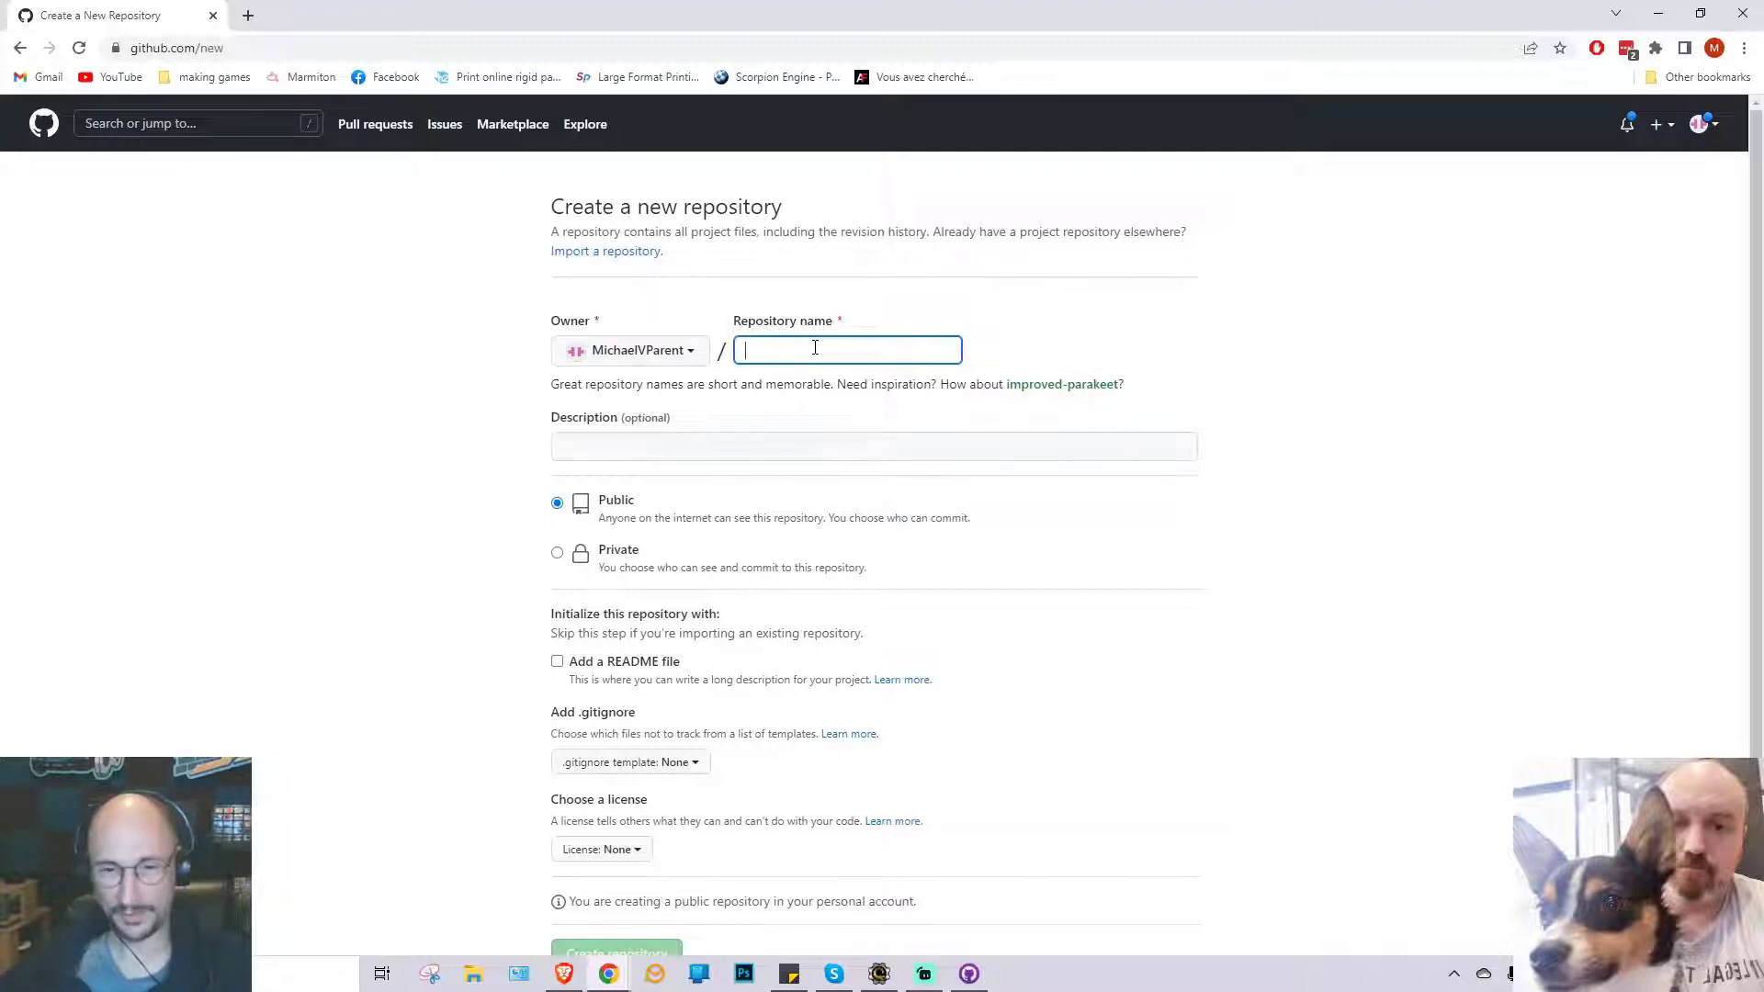
type("Scorpion")
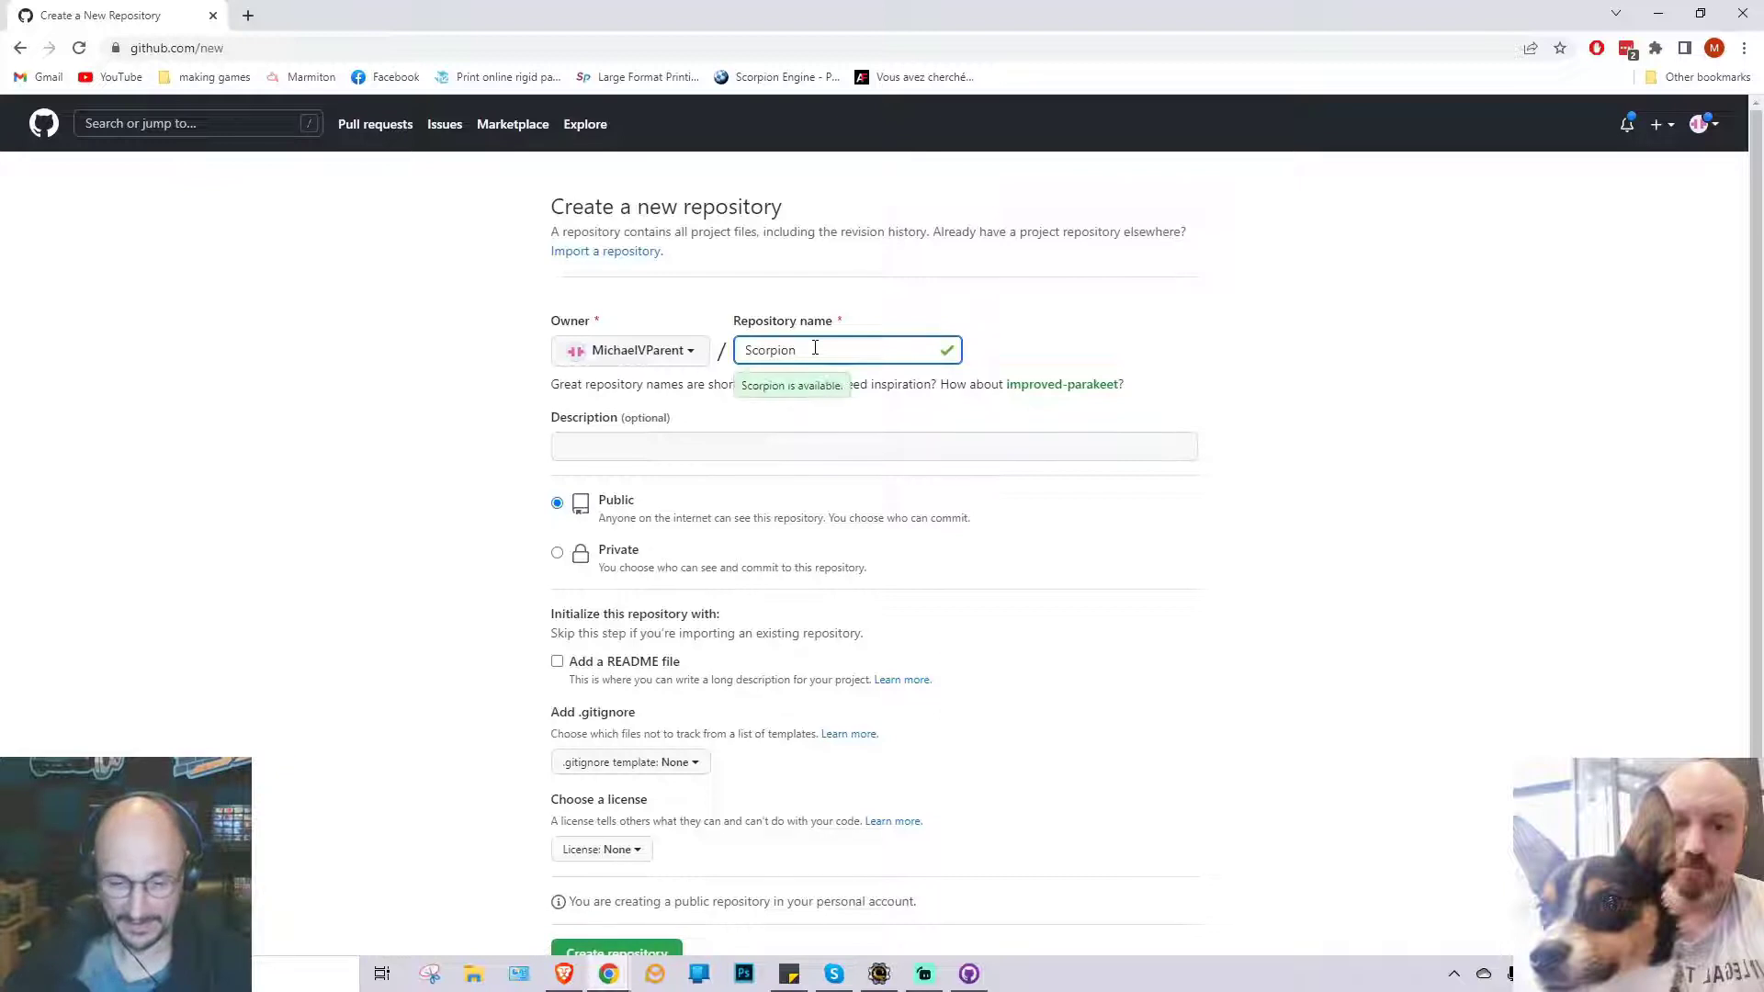
type("Boy")
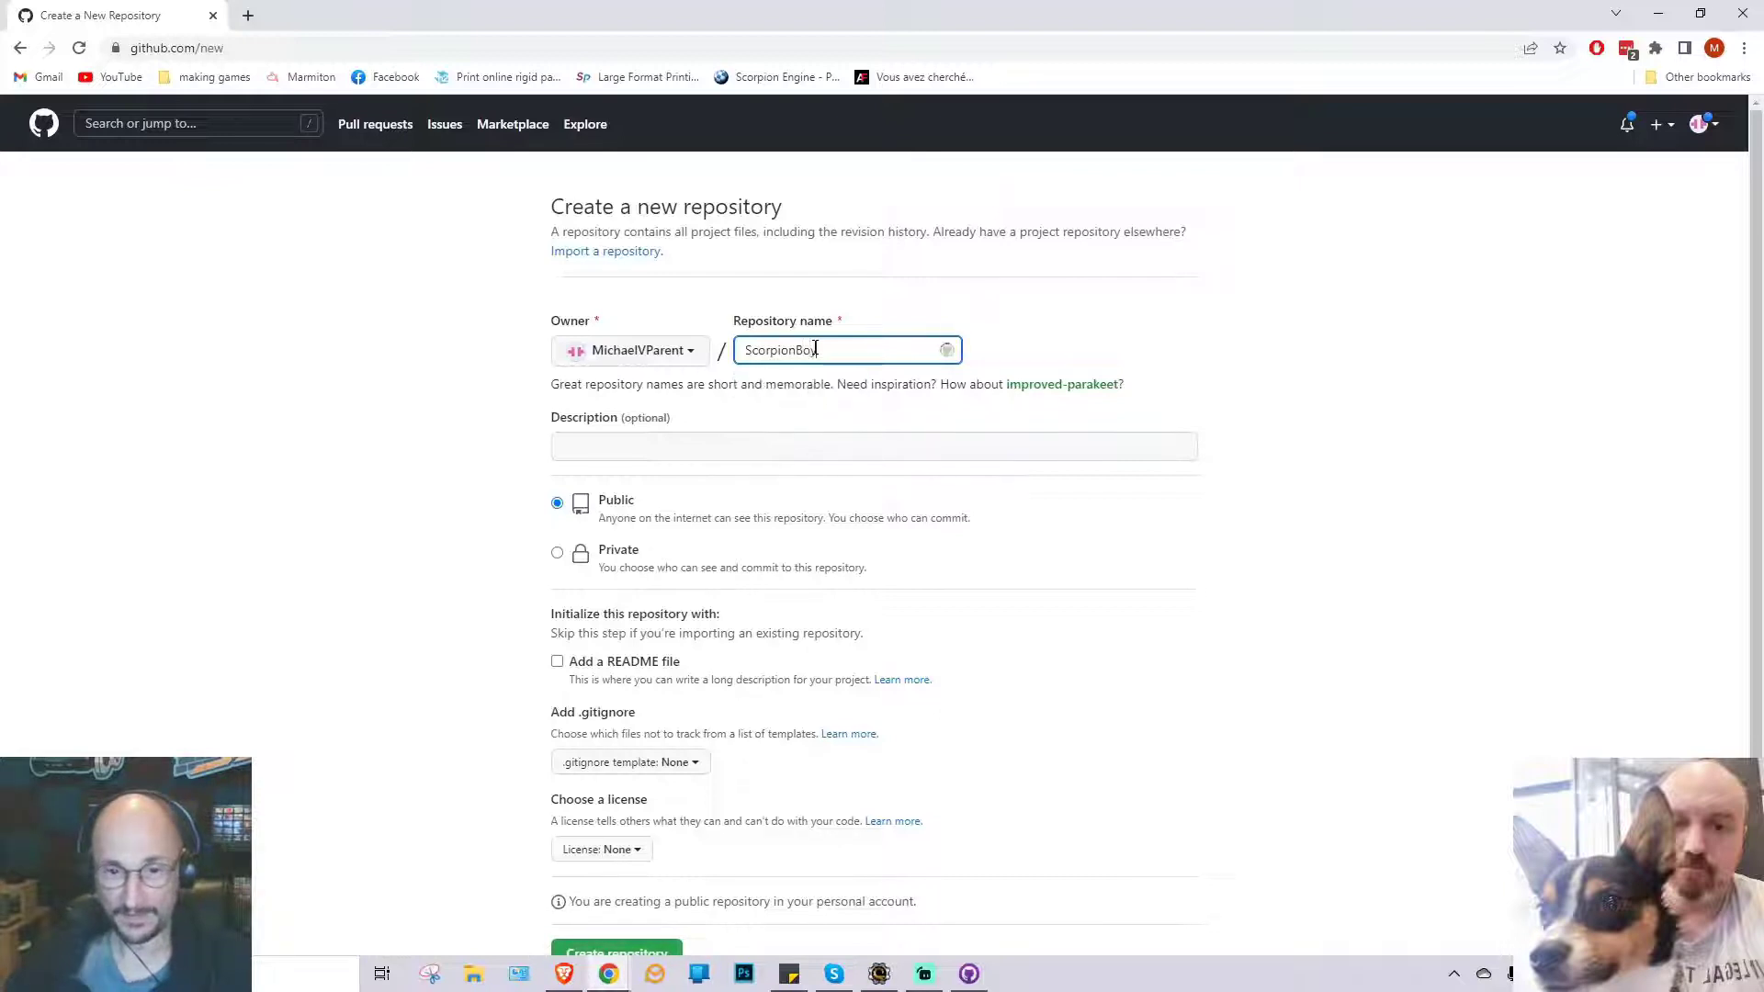
- Describe the repository as "BitbeamCannon/PixelGlass collaborative game project.", make it private and create it
left_click(610, 446)
type("BitbeamCannon/")
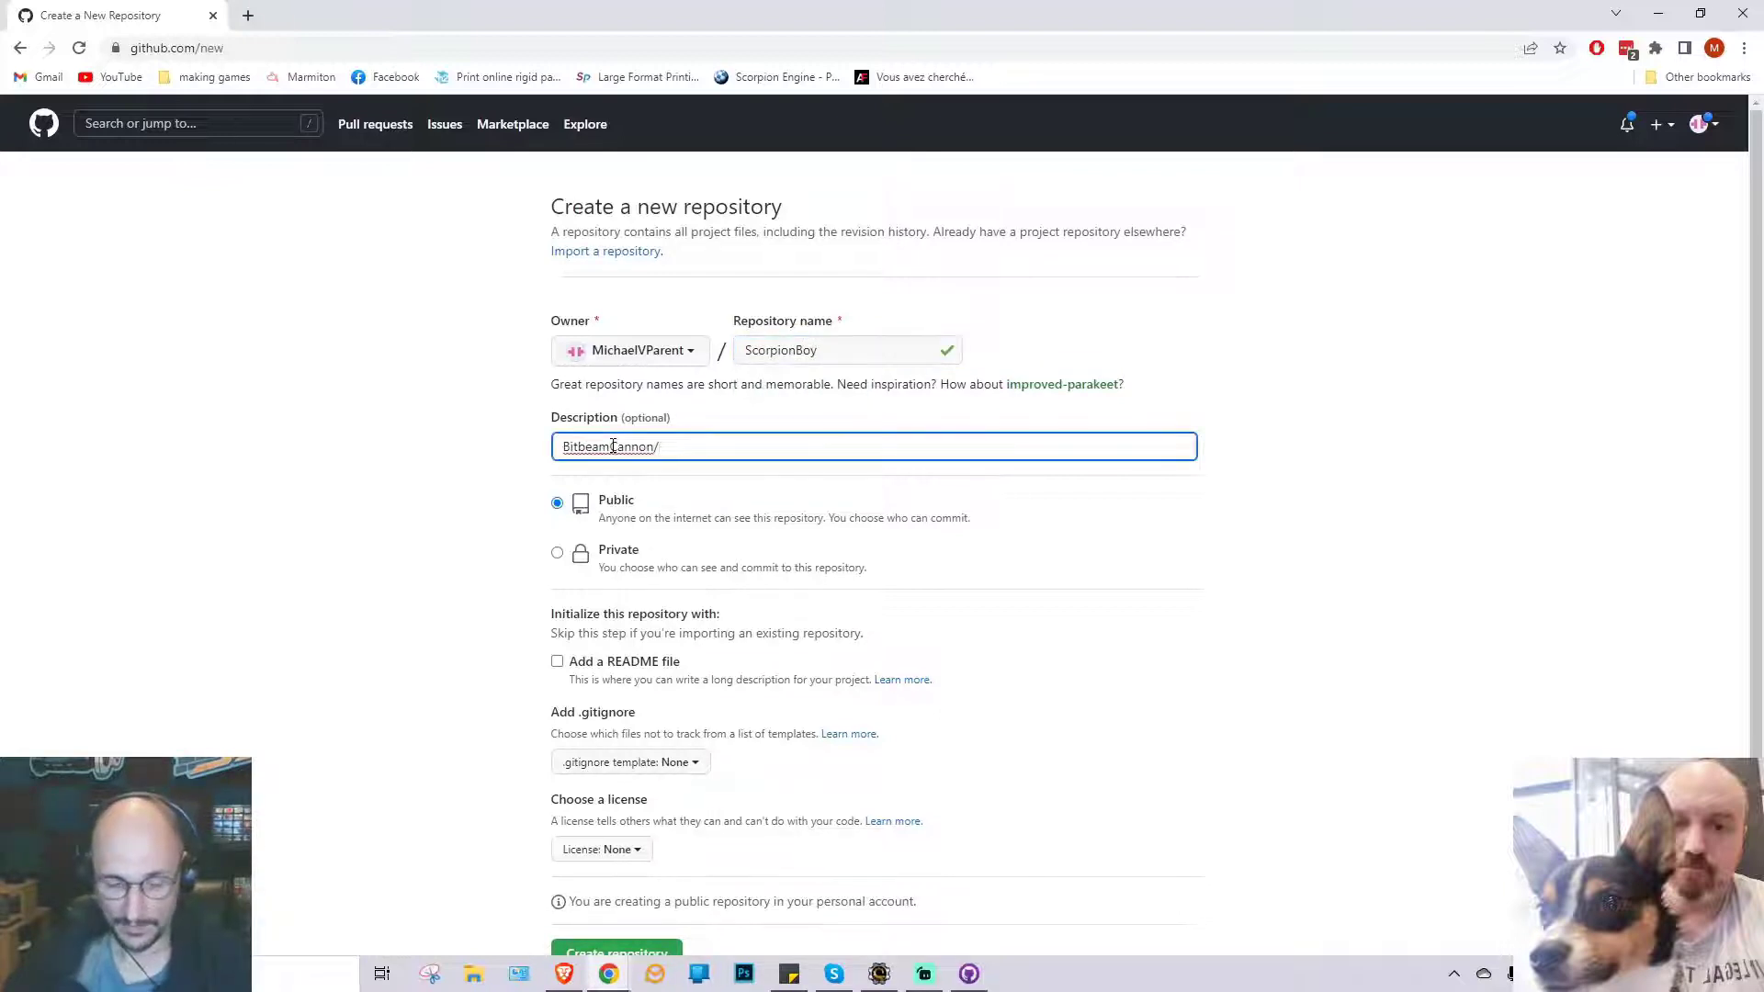
type("PixelGlass collaborative game project.")
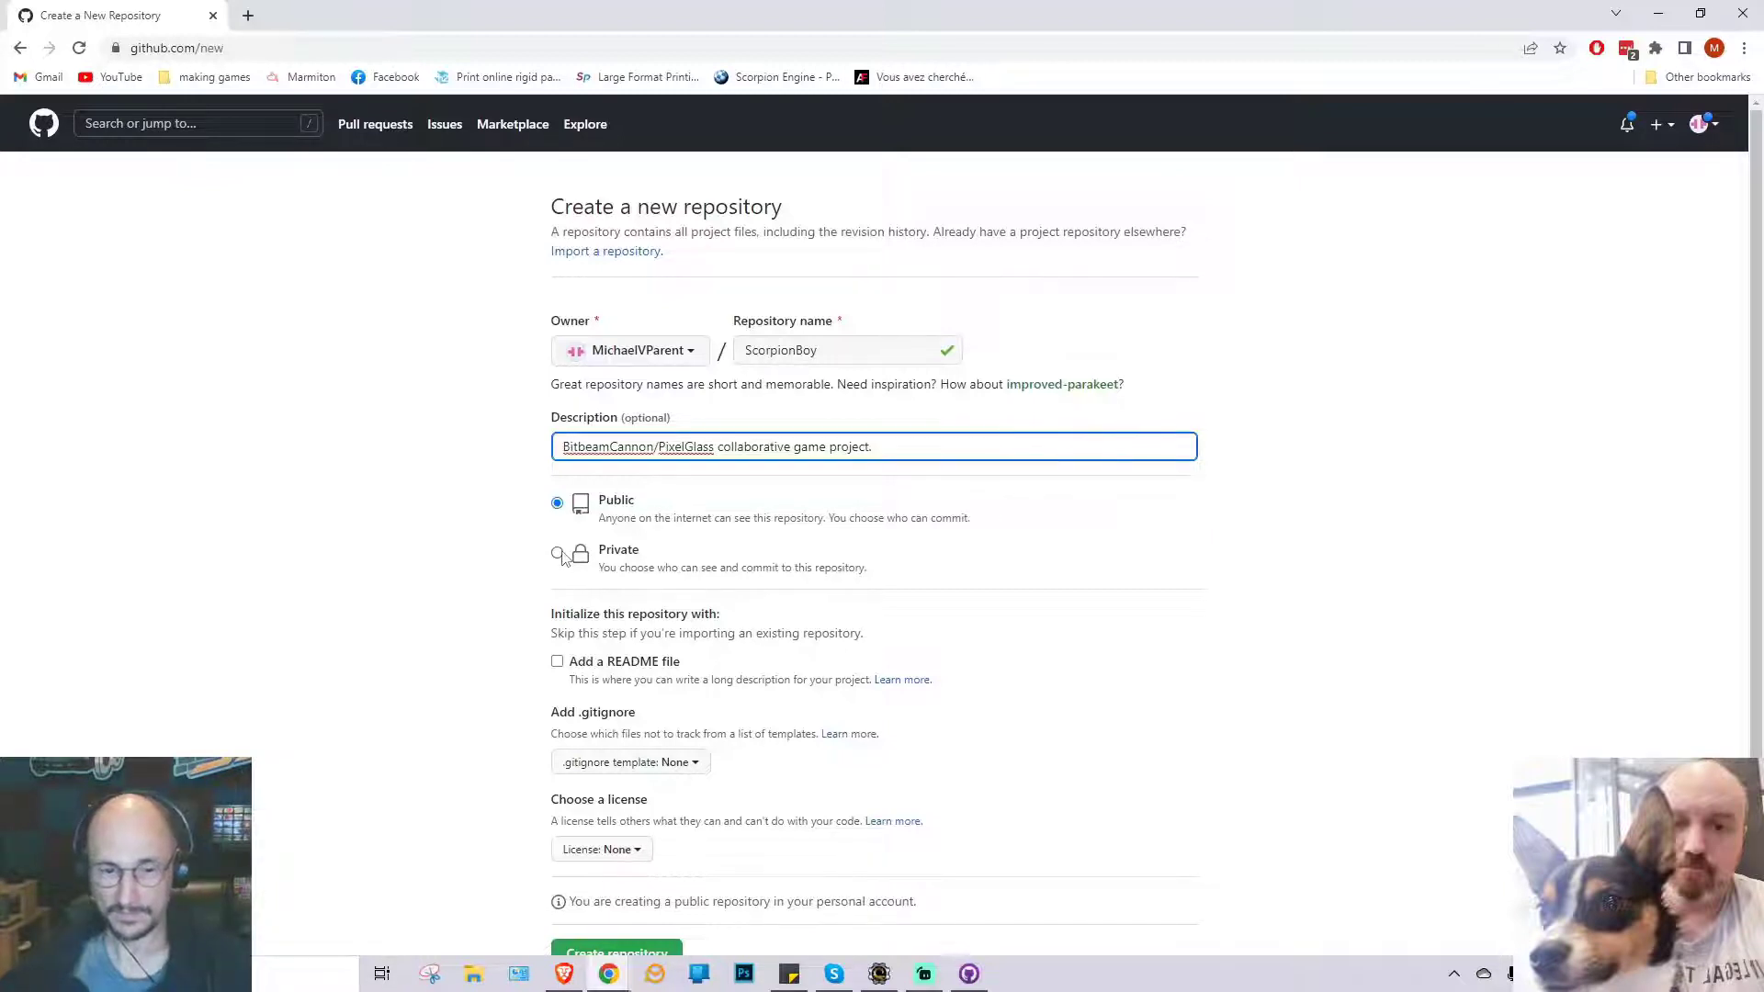
left_click(558, 554)
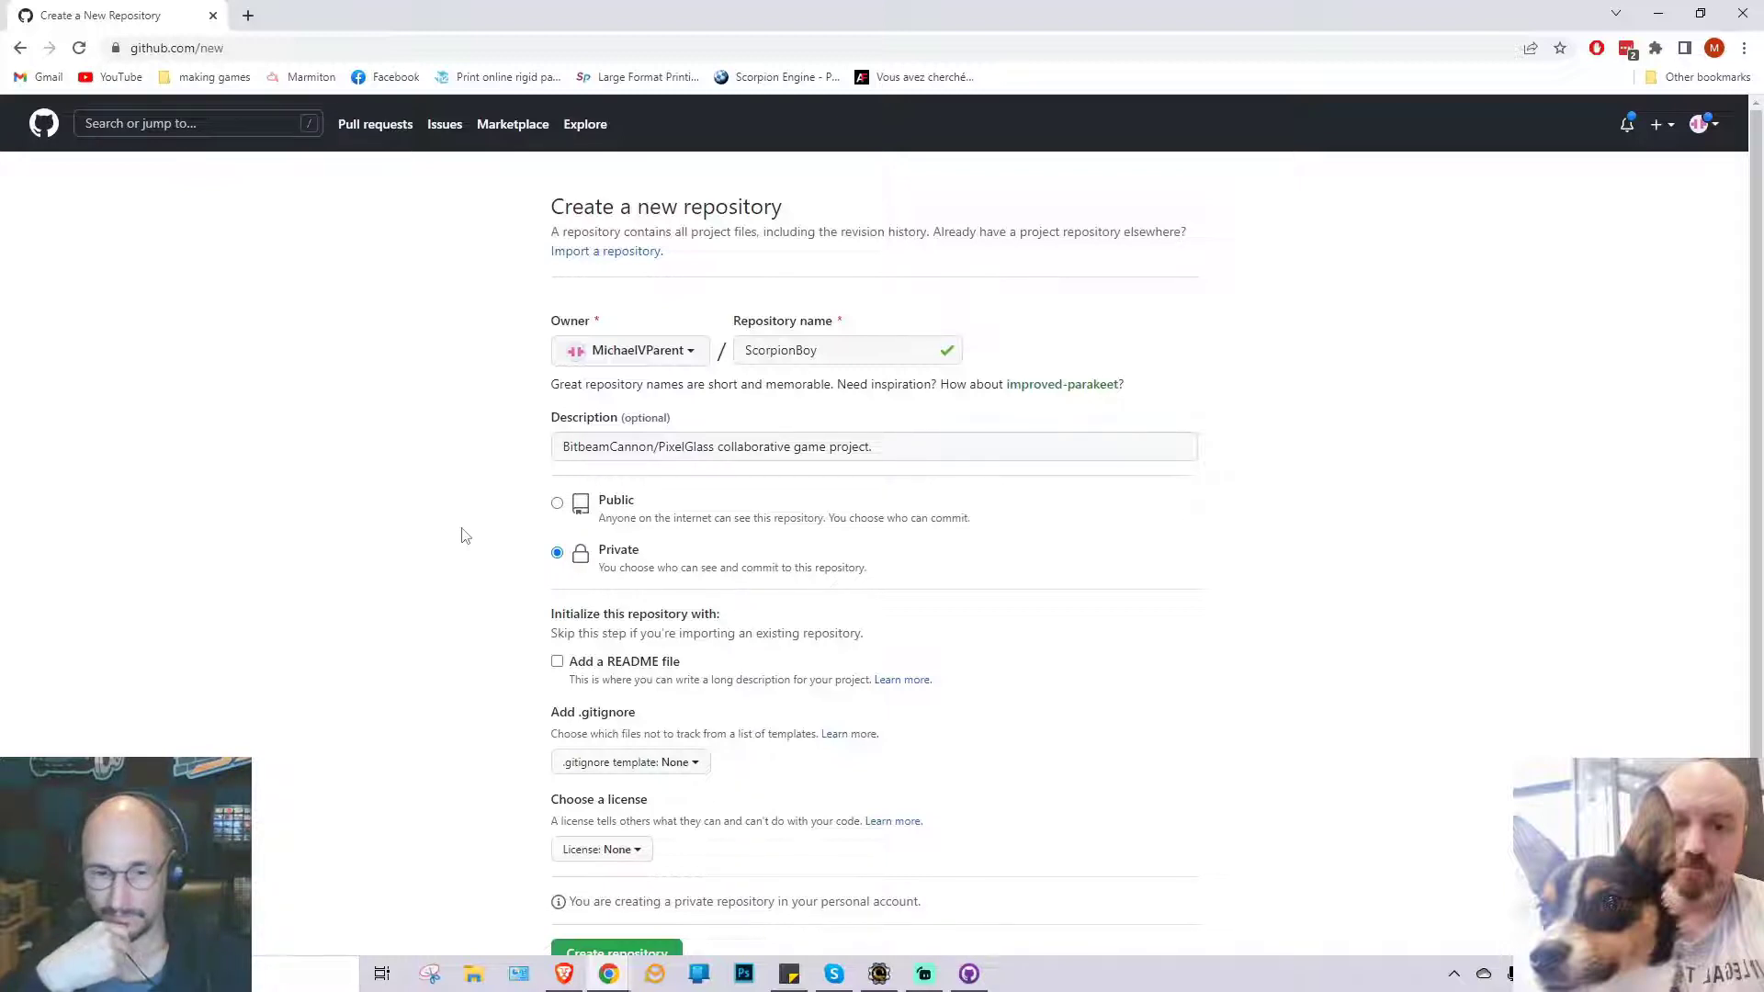
scroll(460, 535, "down", 1)
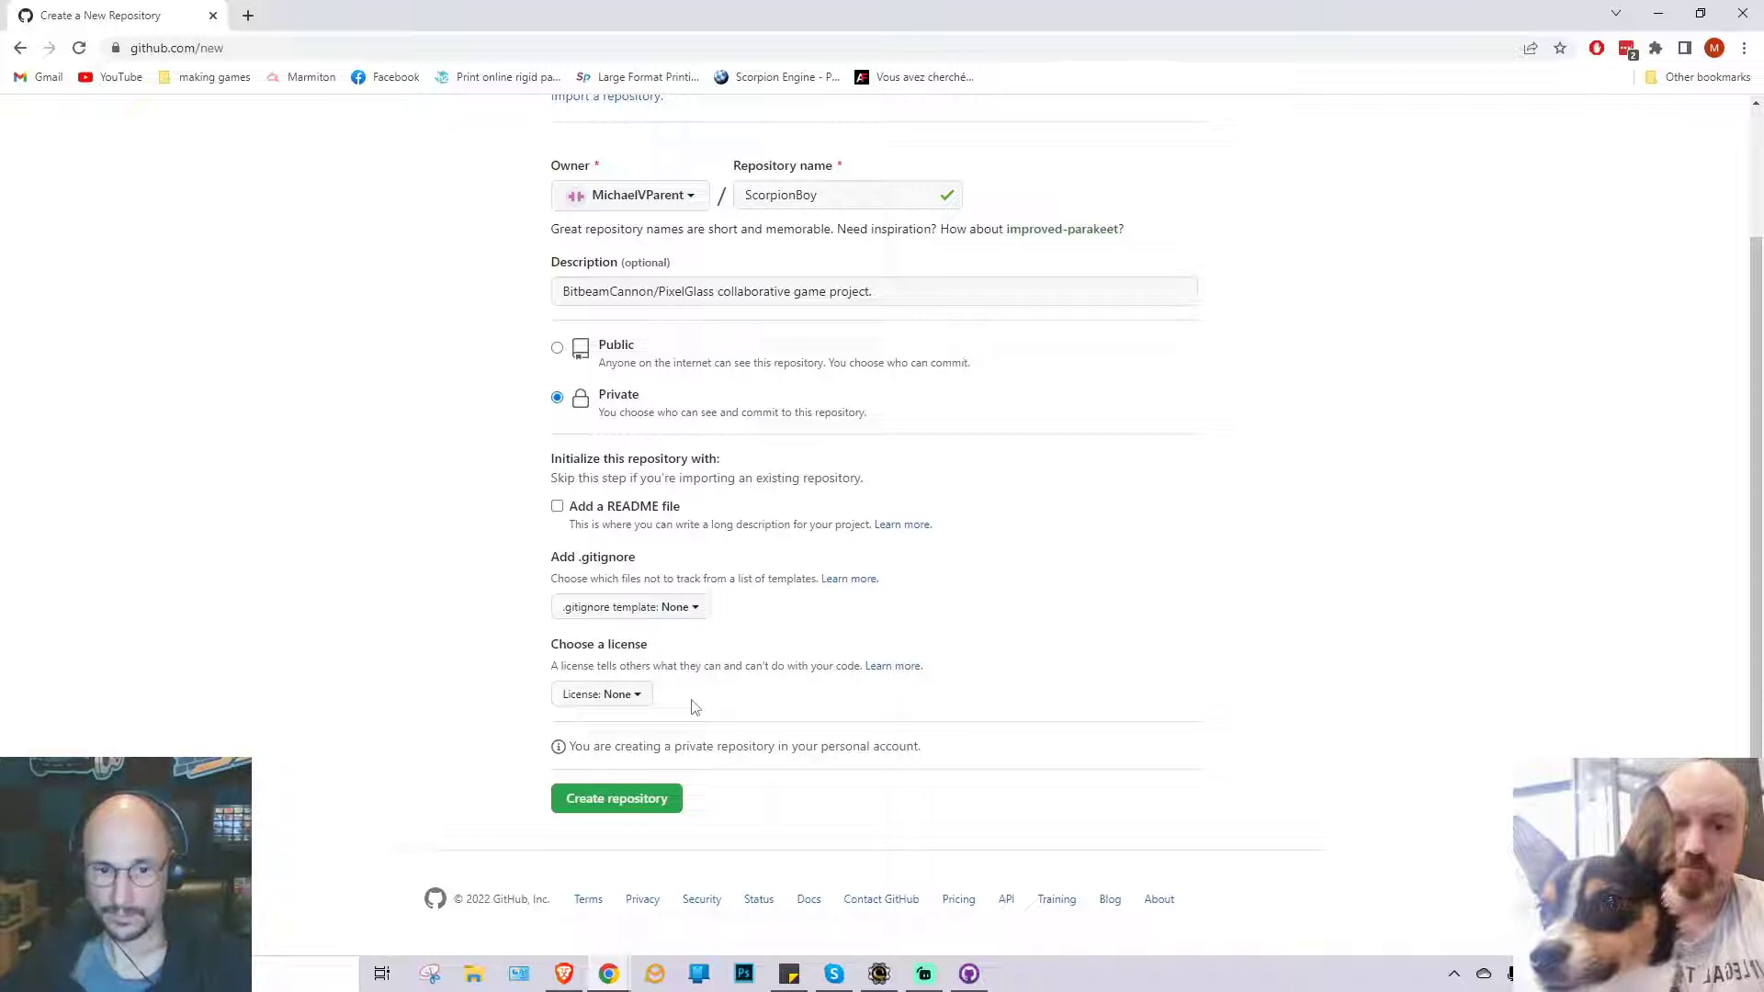
left_click(650, 813)
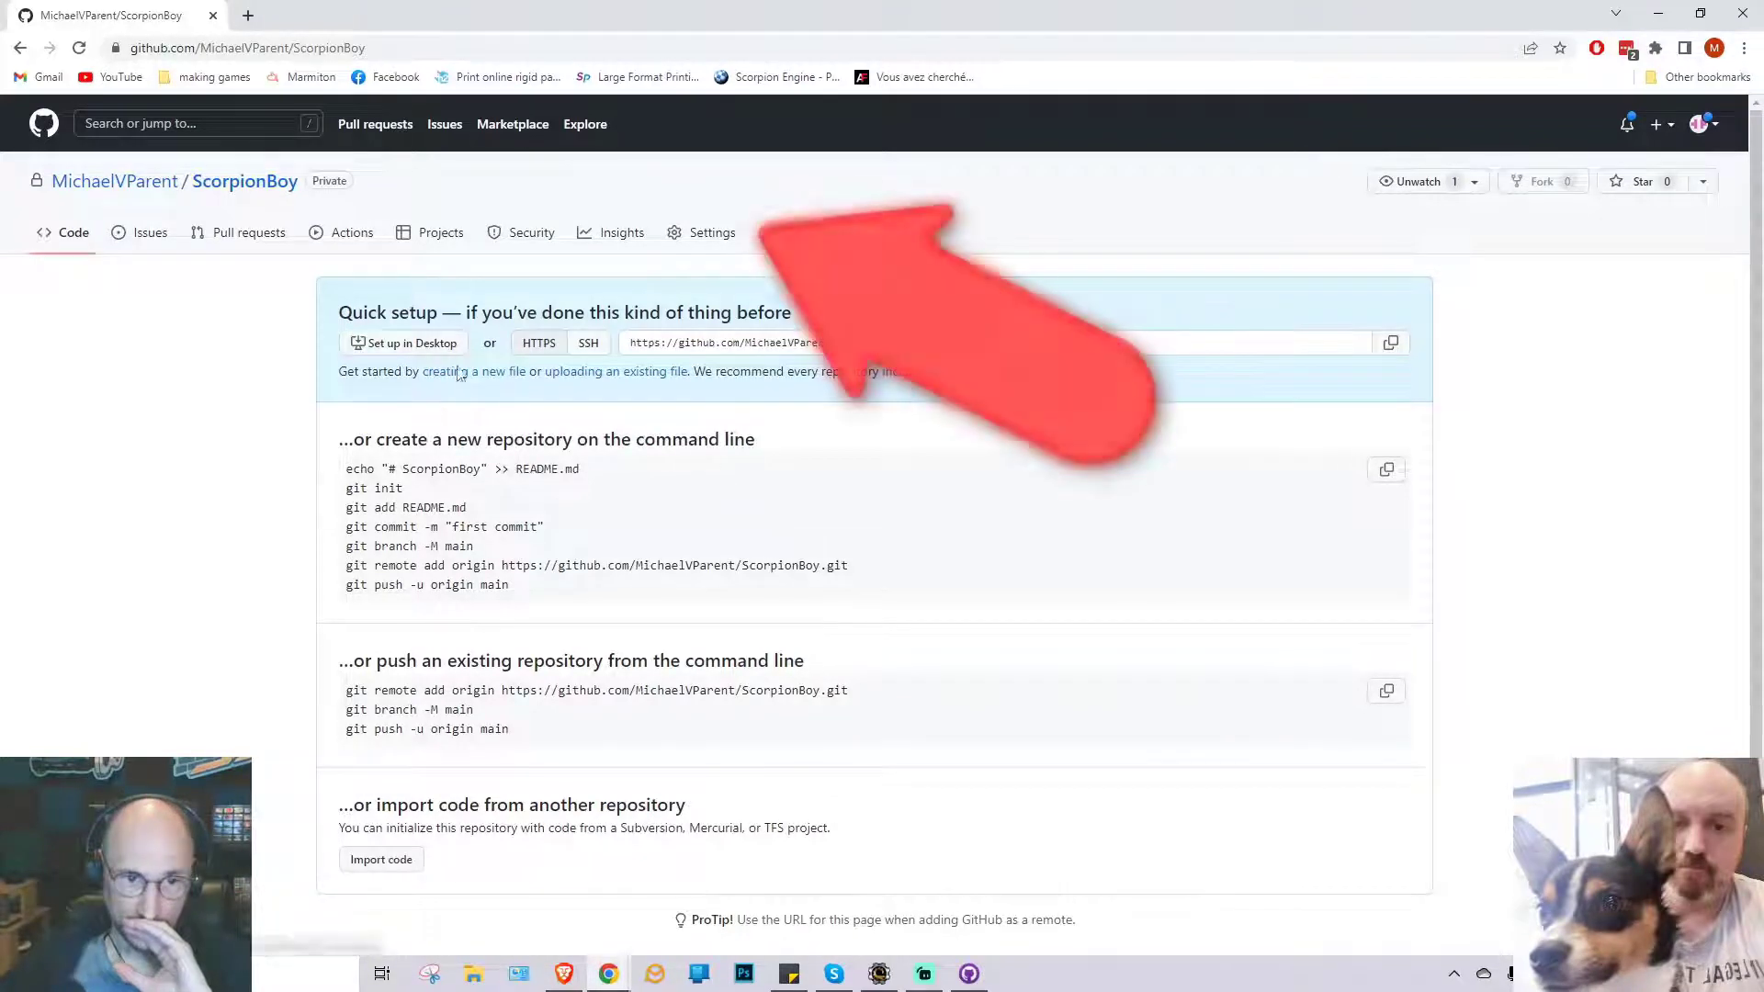
- Invite the project partner as a collaborator on the ScorpionBoy repository by e-mail address, and refresh the access list
left_click(713, 235)
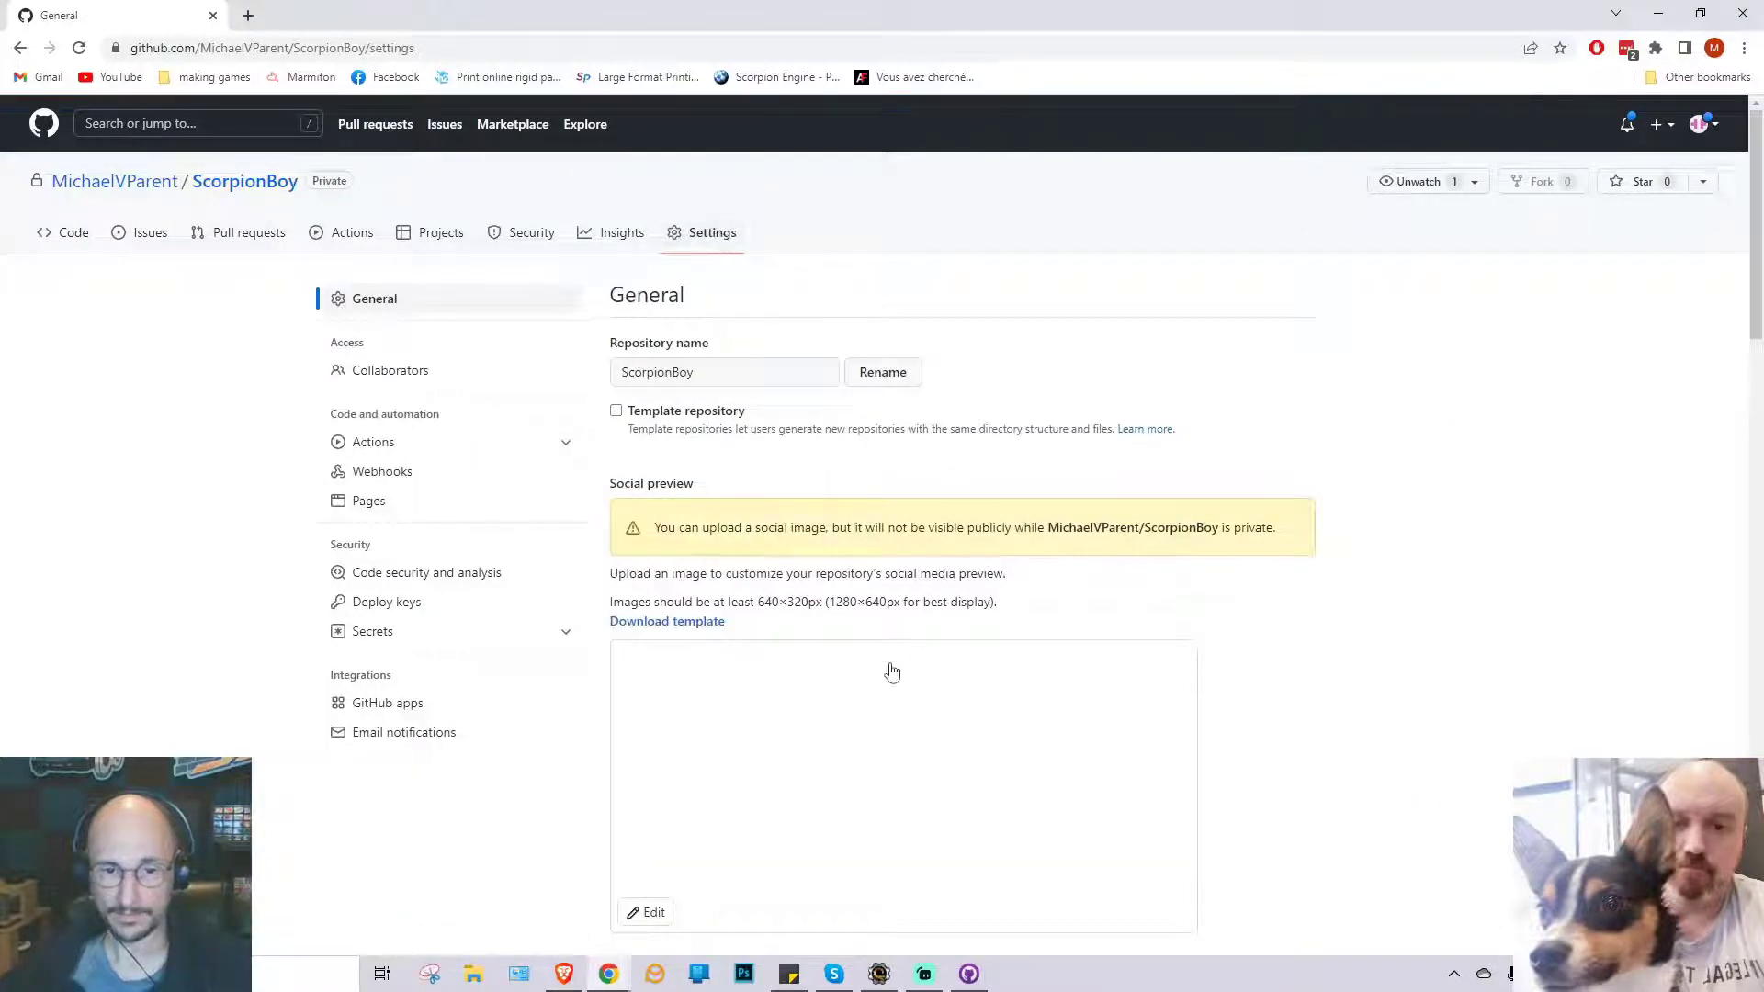
scroll(870, 650, "down", 1)
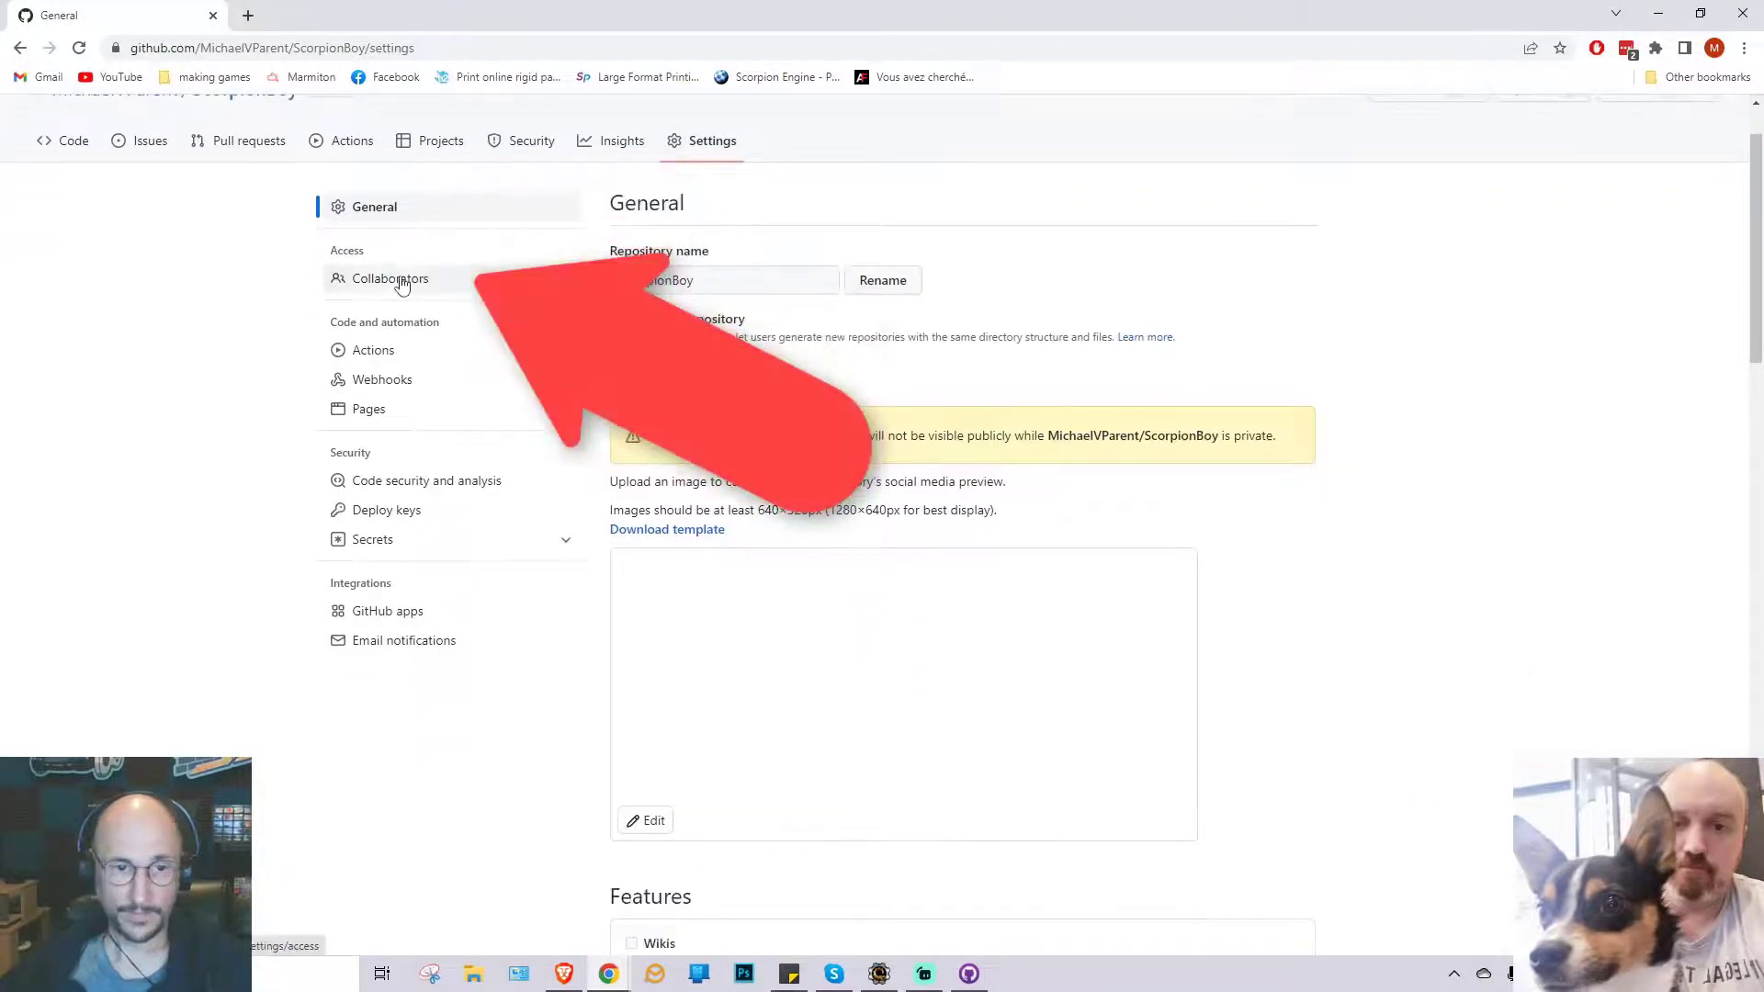
left_click(398, 279)
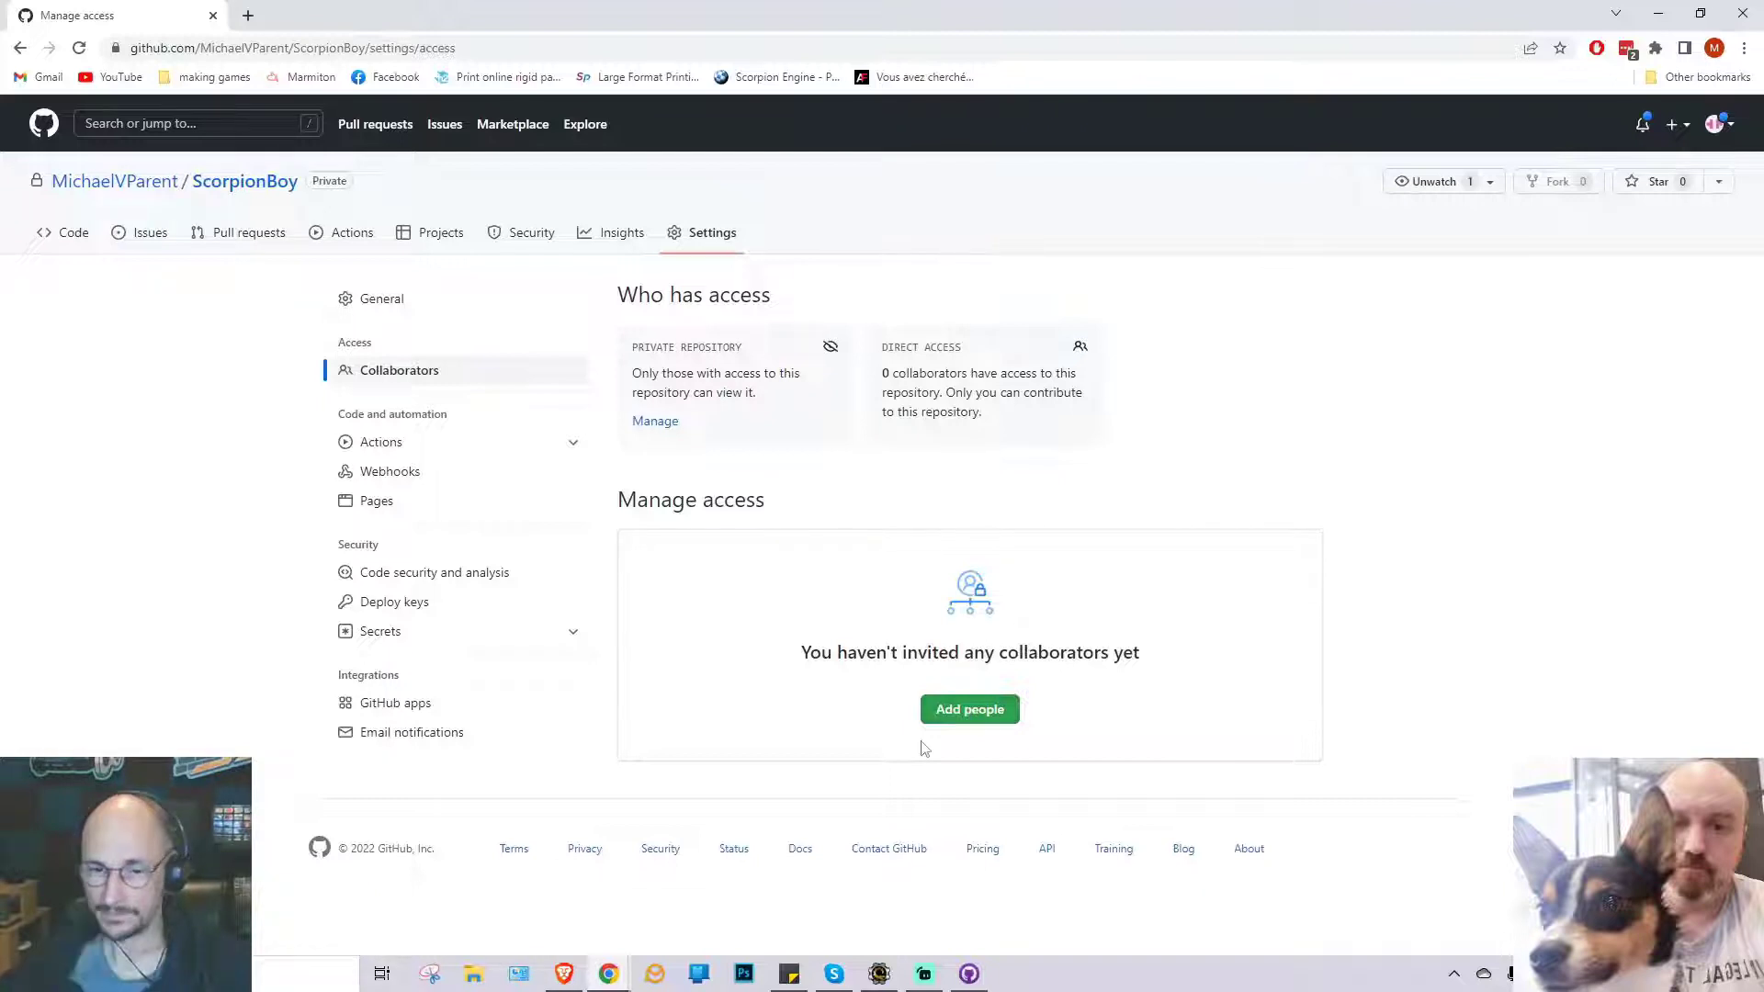
left_click(961, 721)
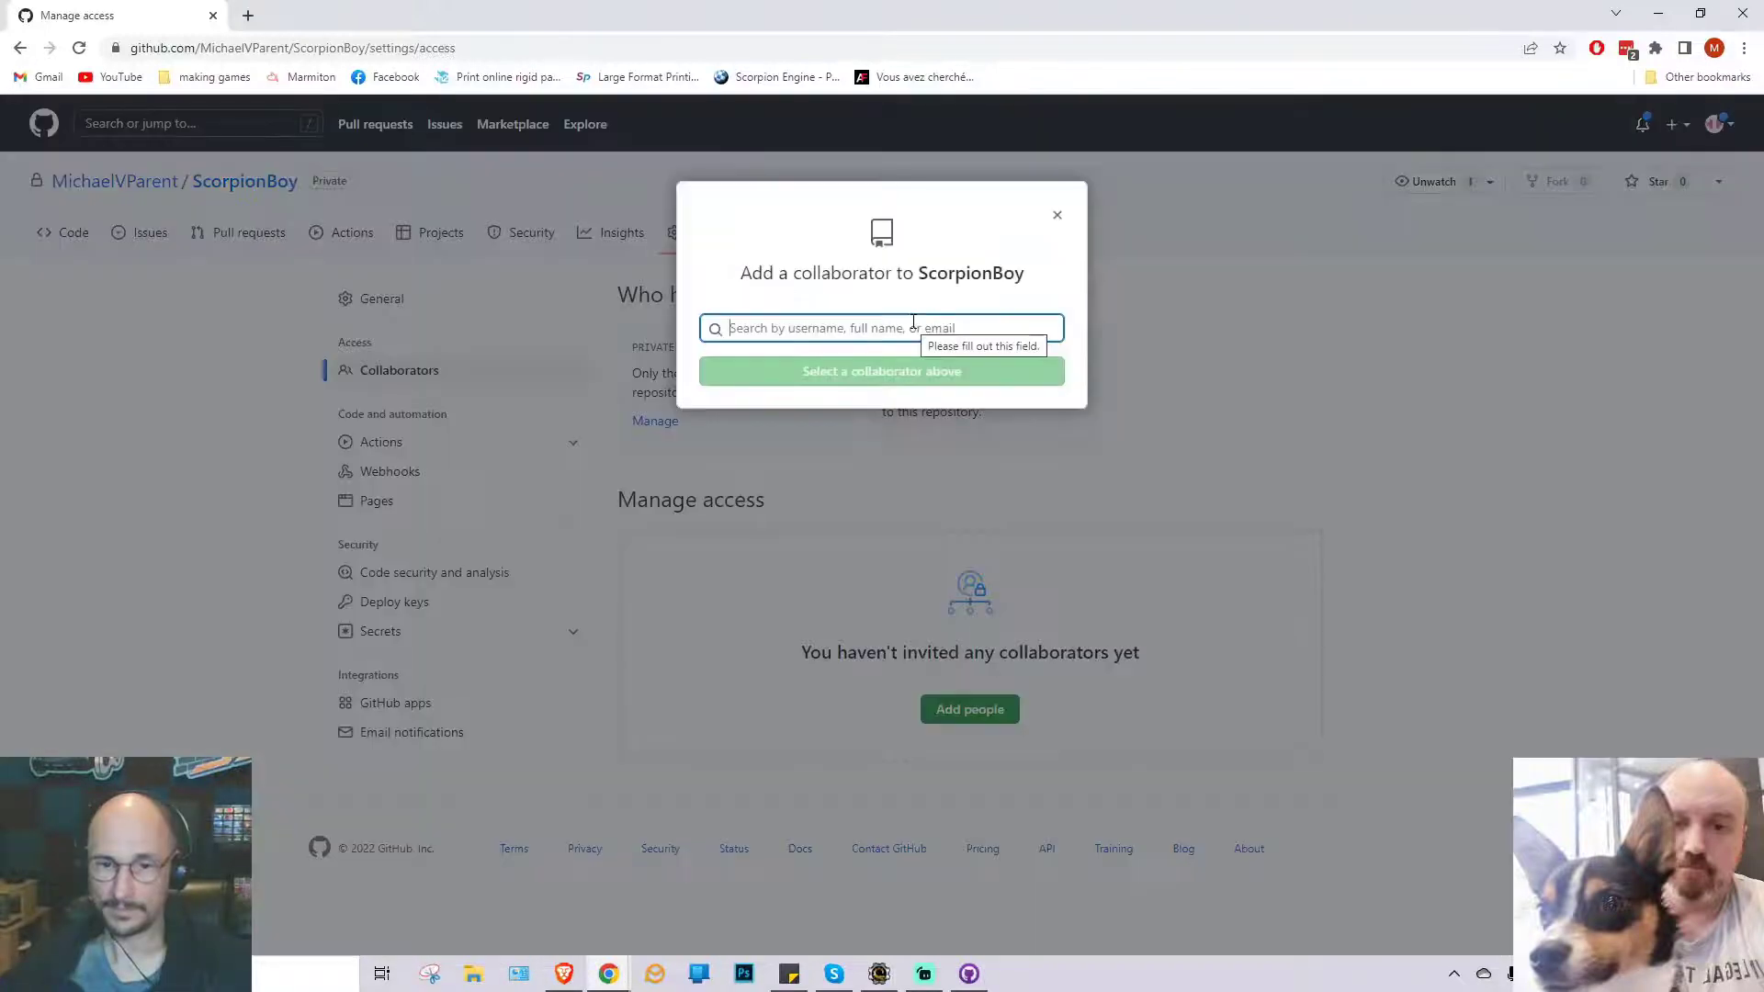
type("m")
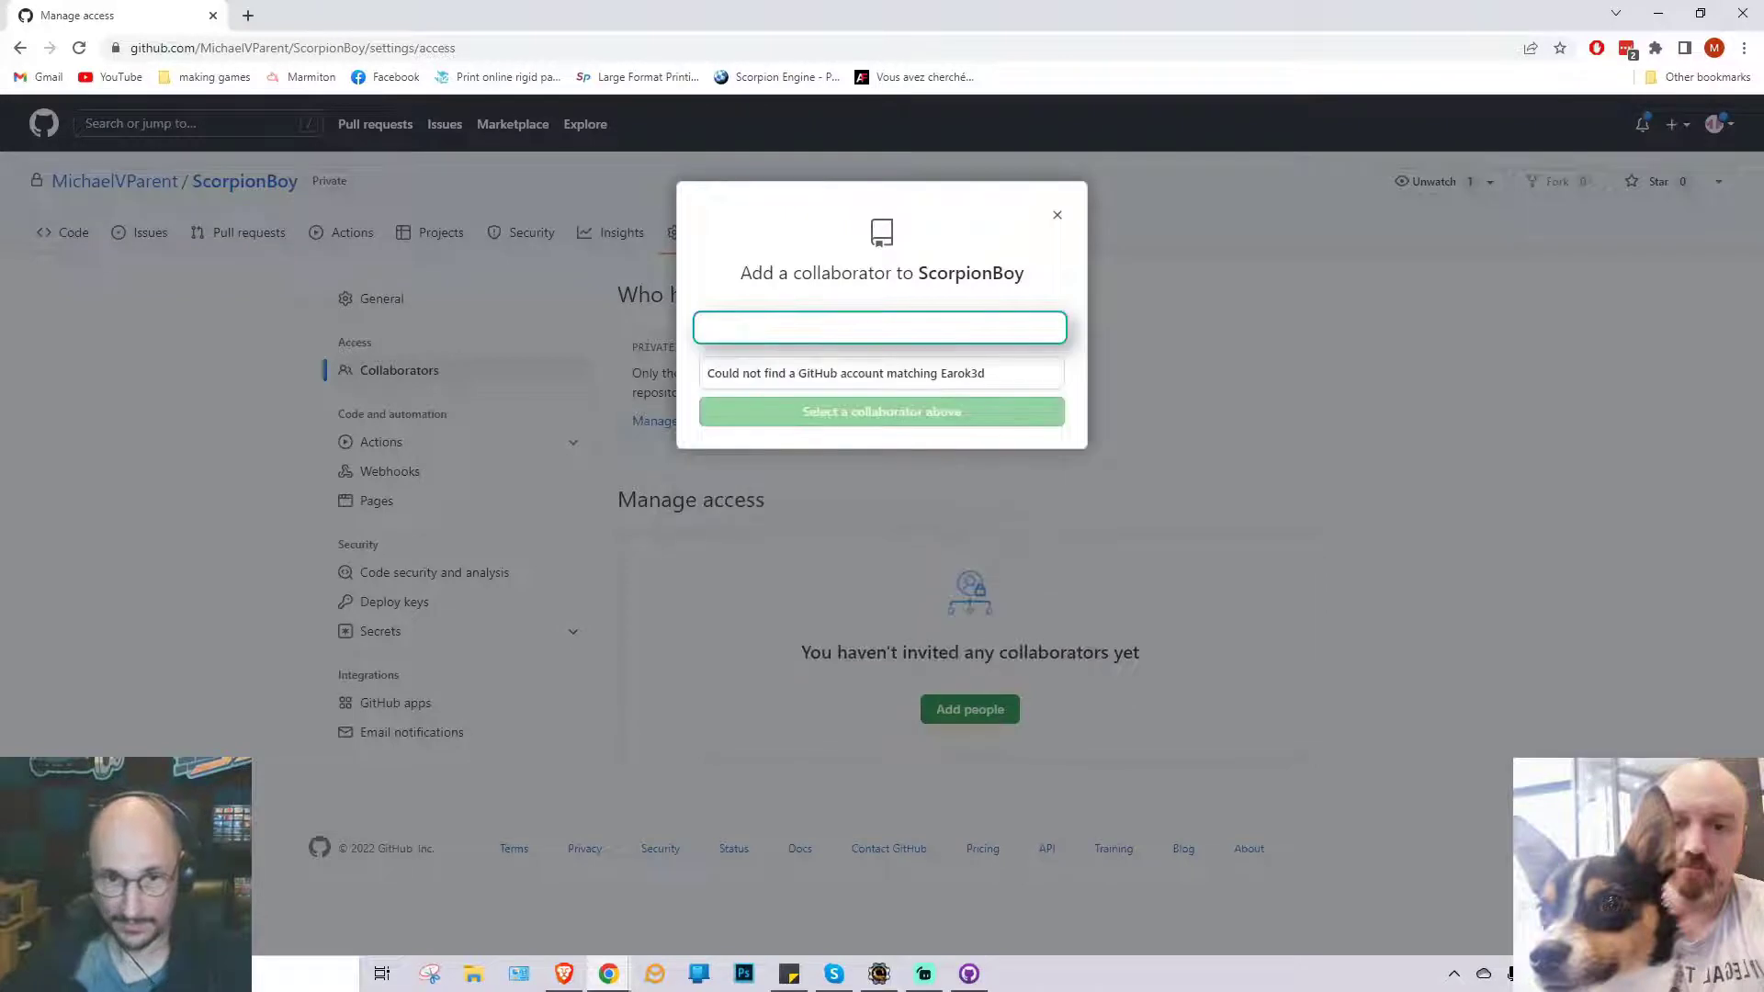
left_click(854, 372)
left_click(860, 410)
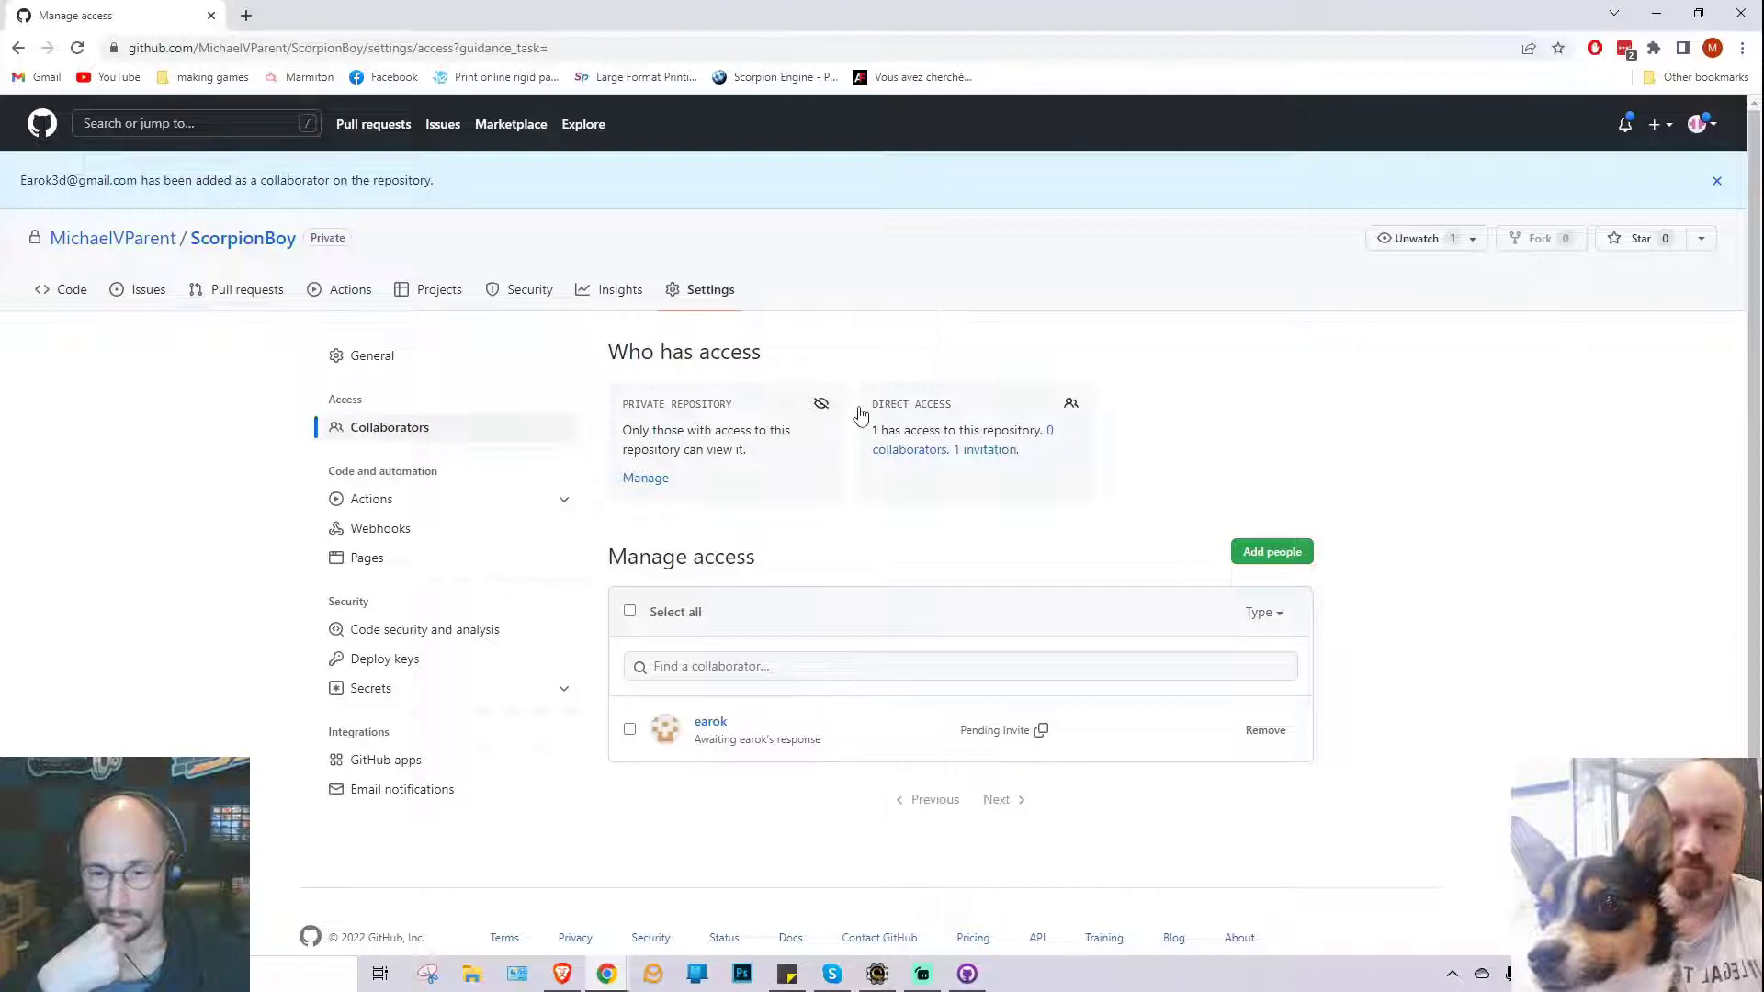
key("F5")
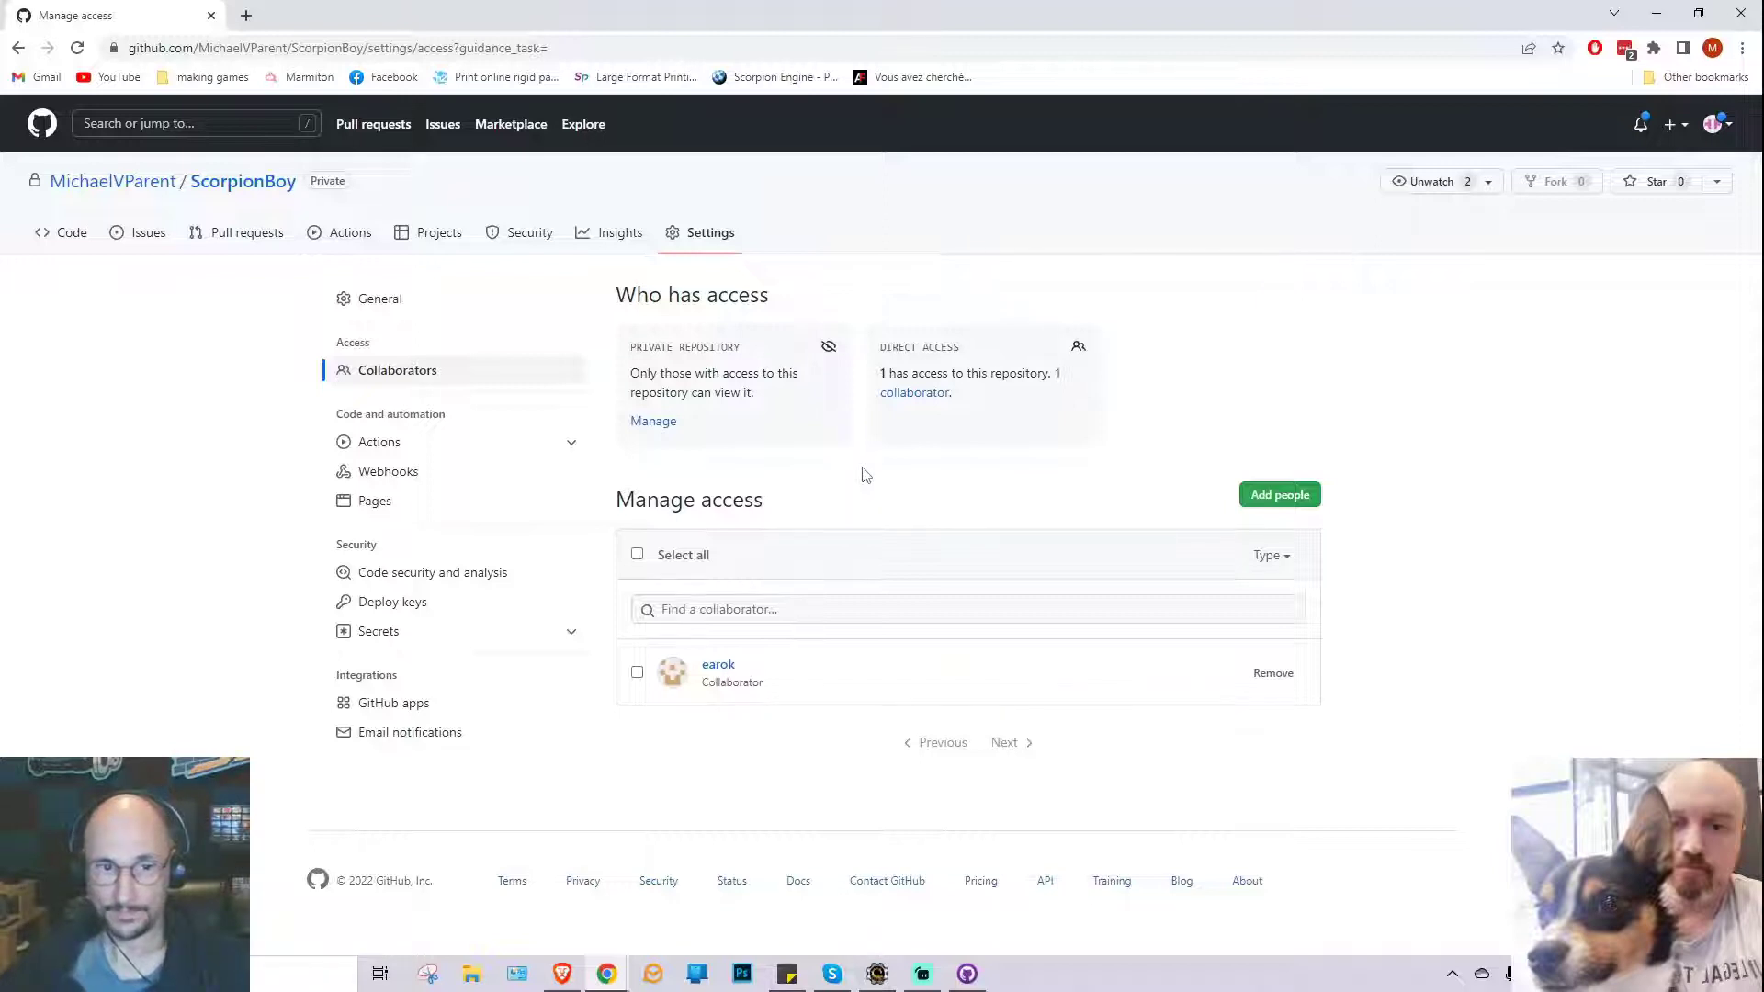
- Switch to GitHub Desktop and clone the ScorpionBoy repository to D:\GitHub\ScorpionBoy
key("alt+Tab")
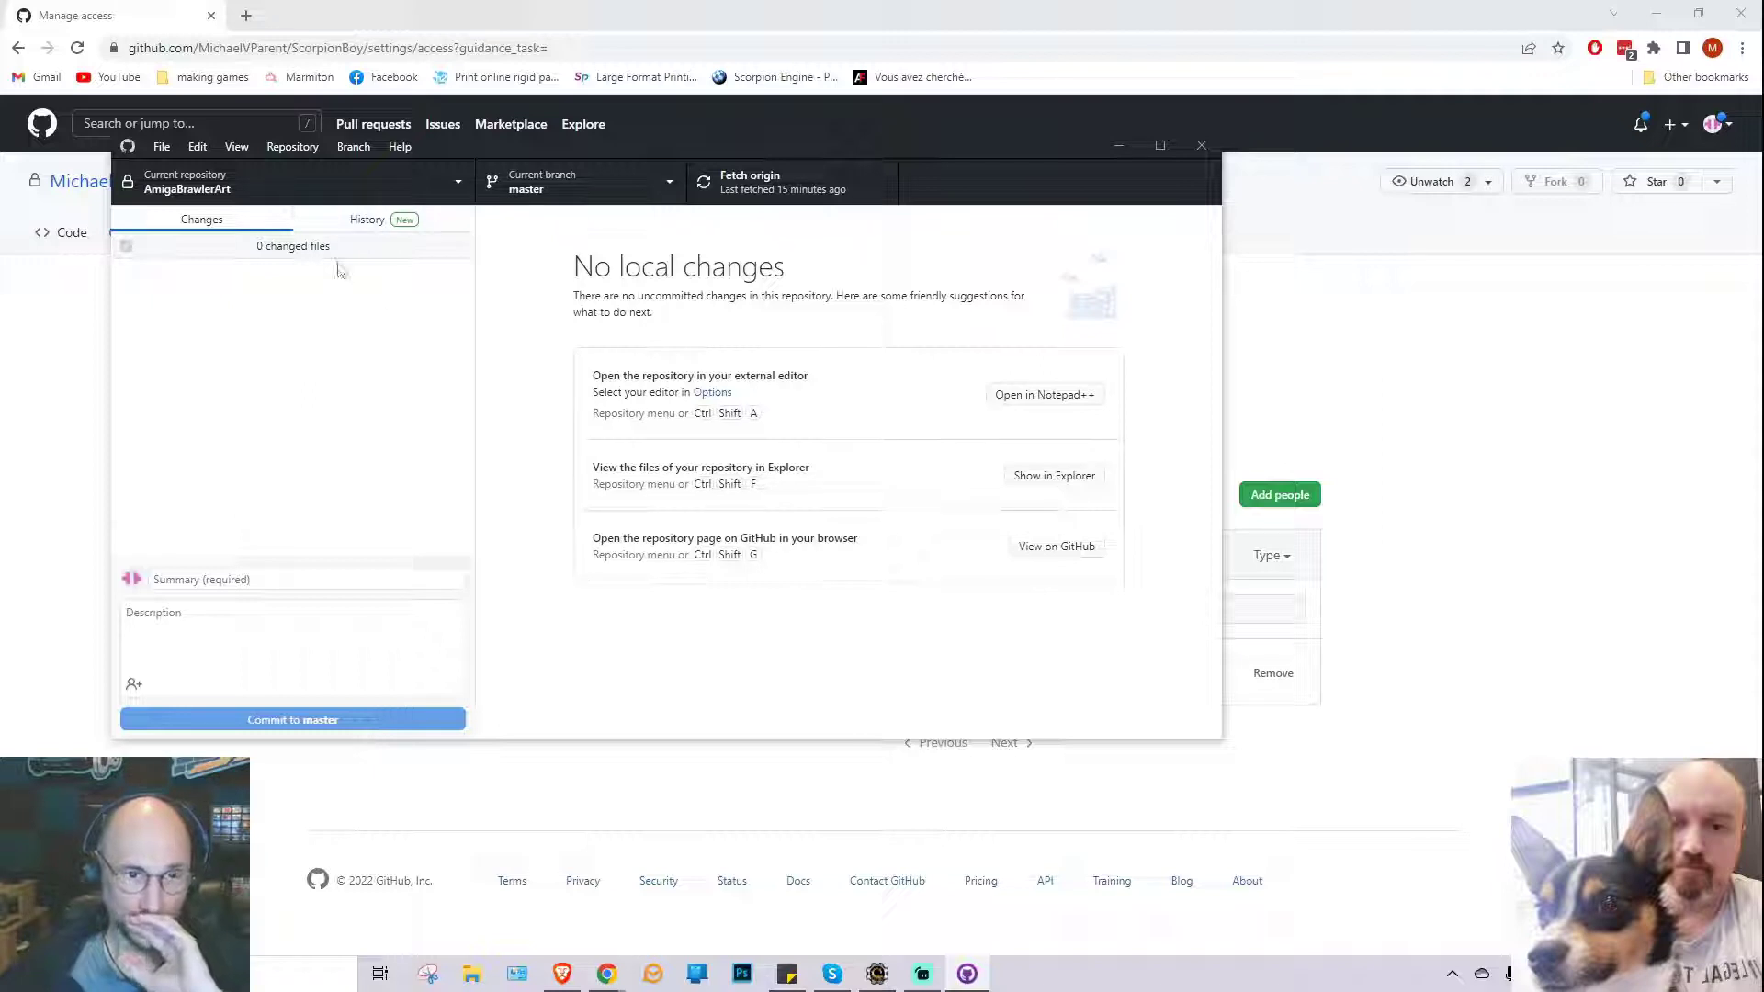
left_click(162, 152)
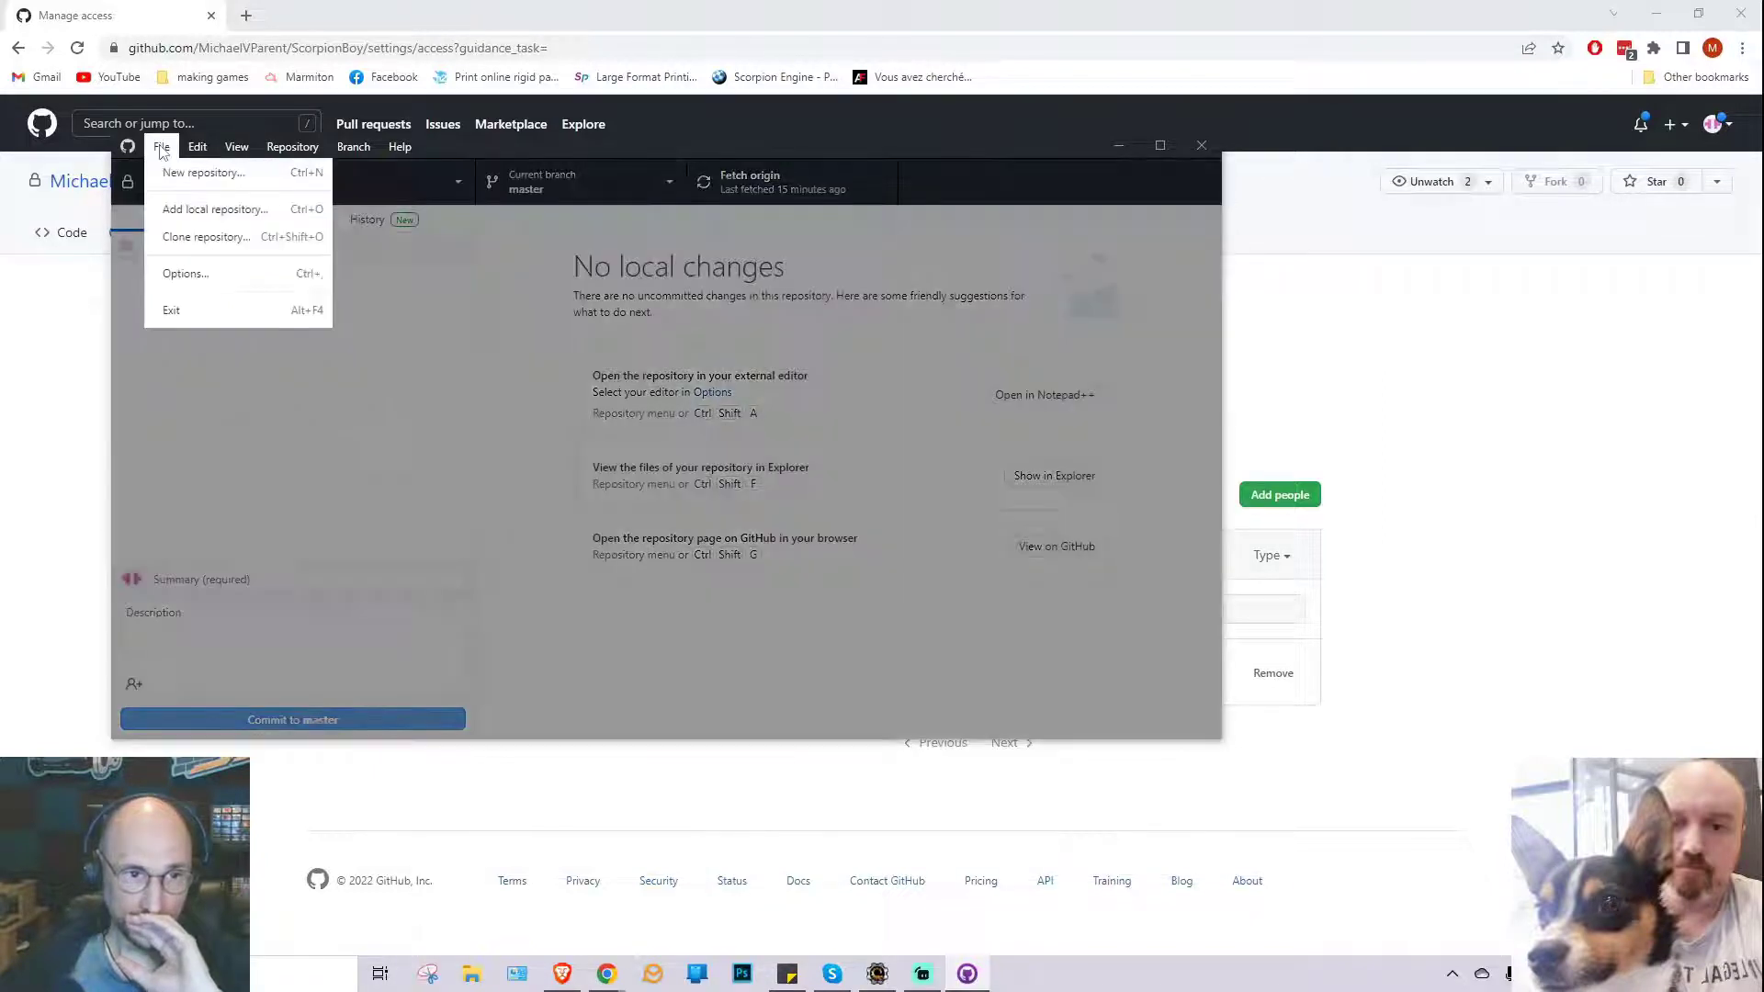
left_click(209, 241)
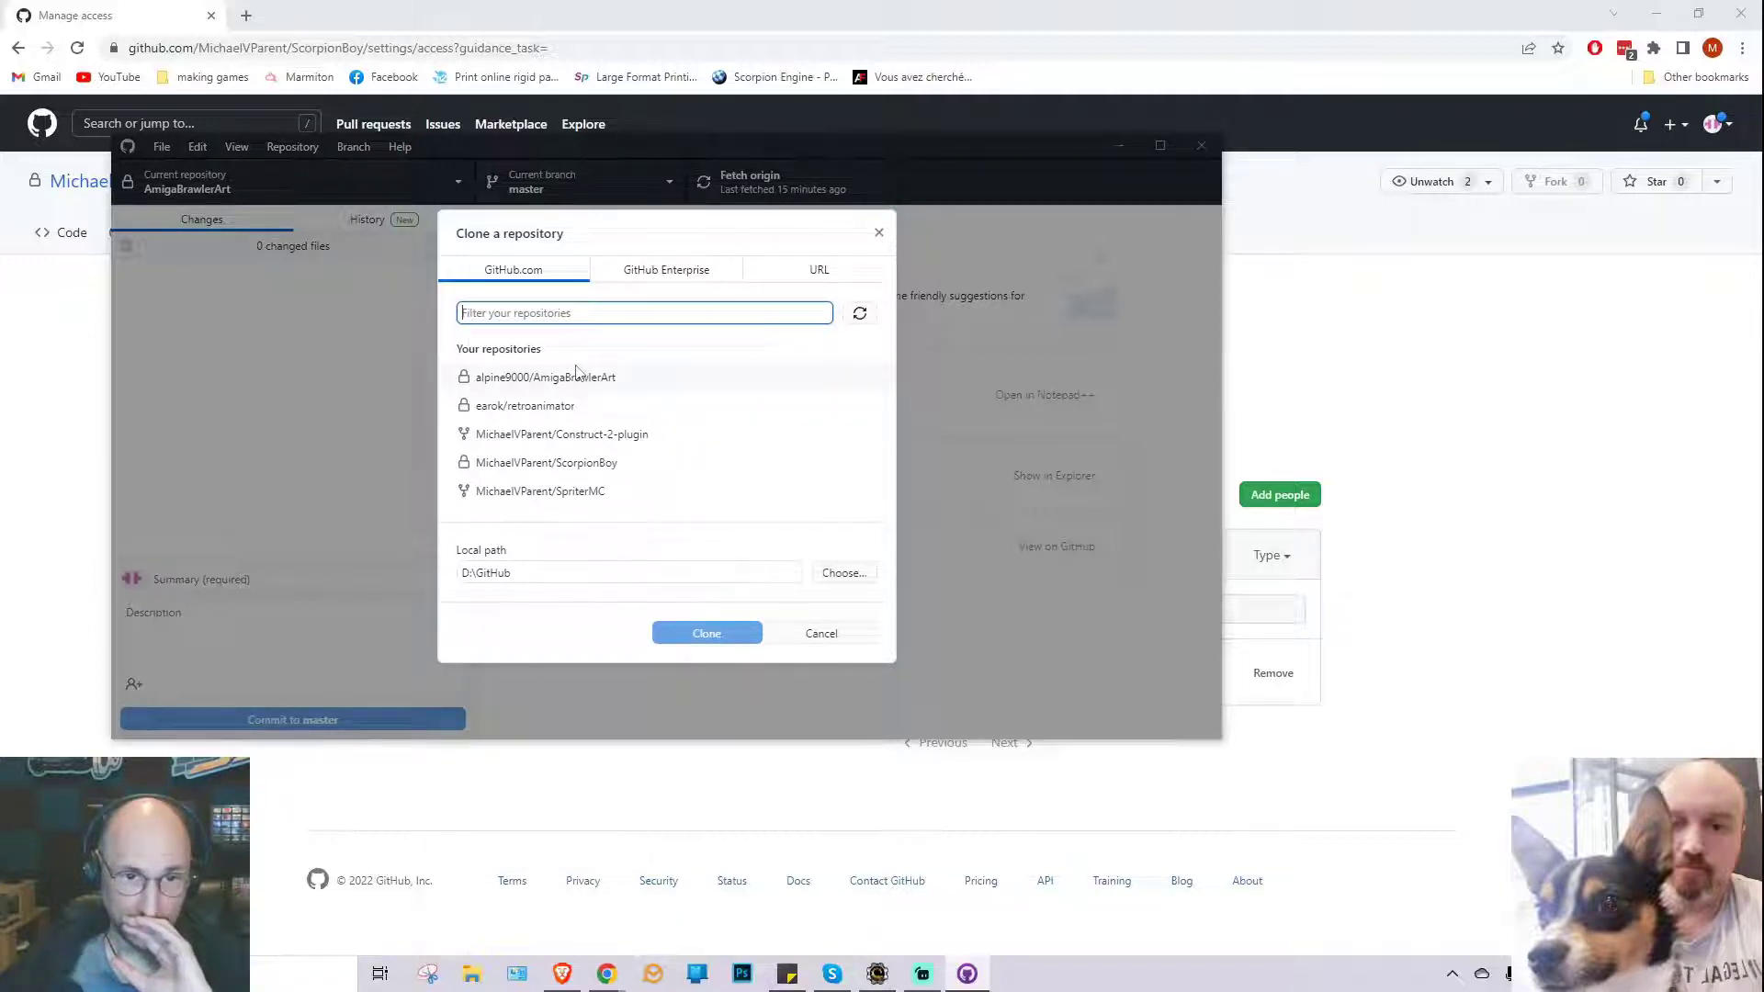
left_click(522, 464)
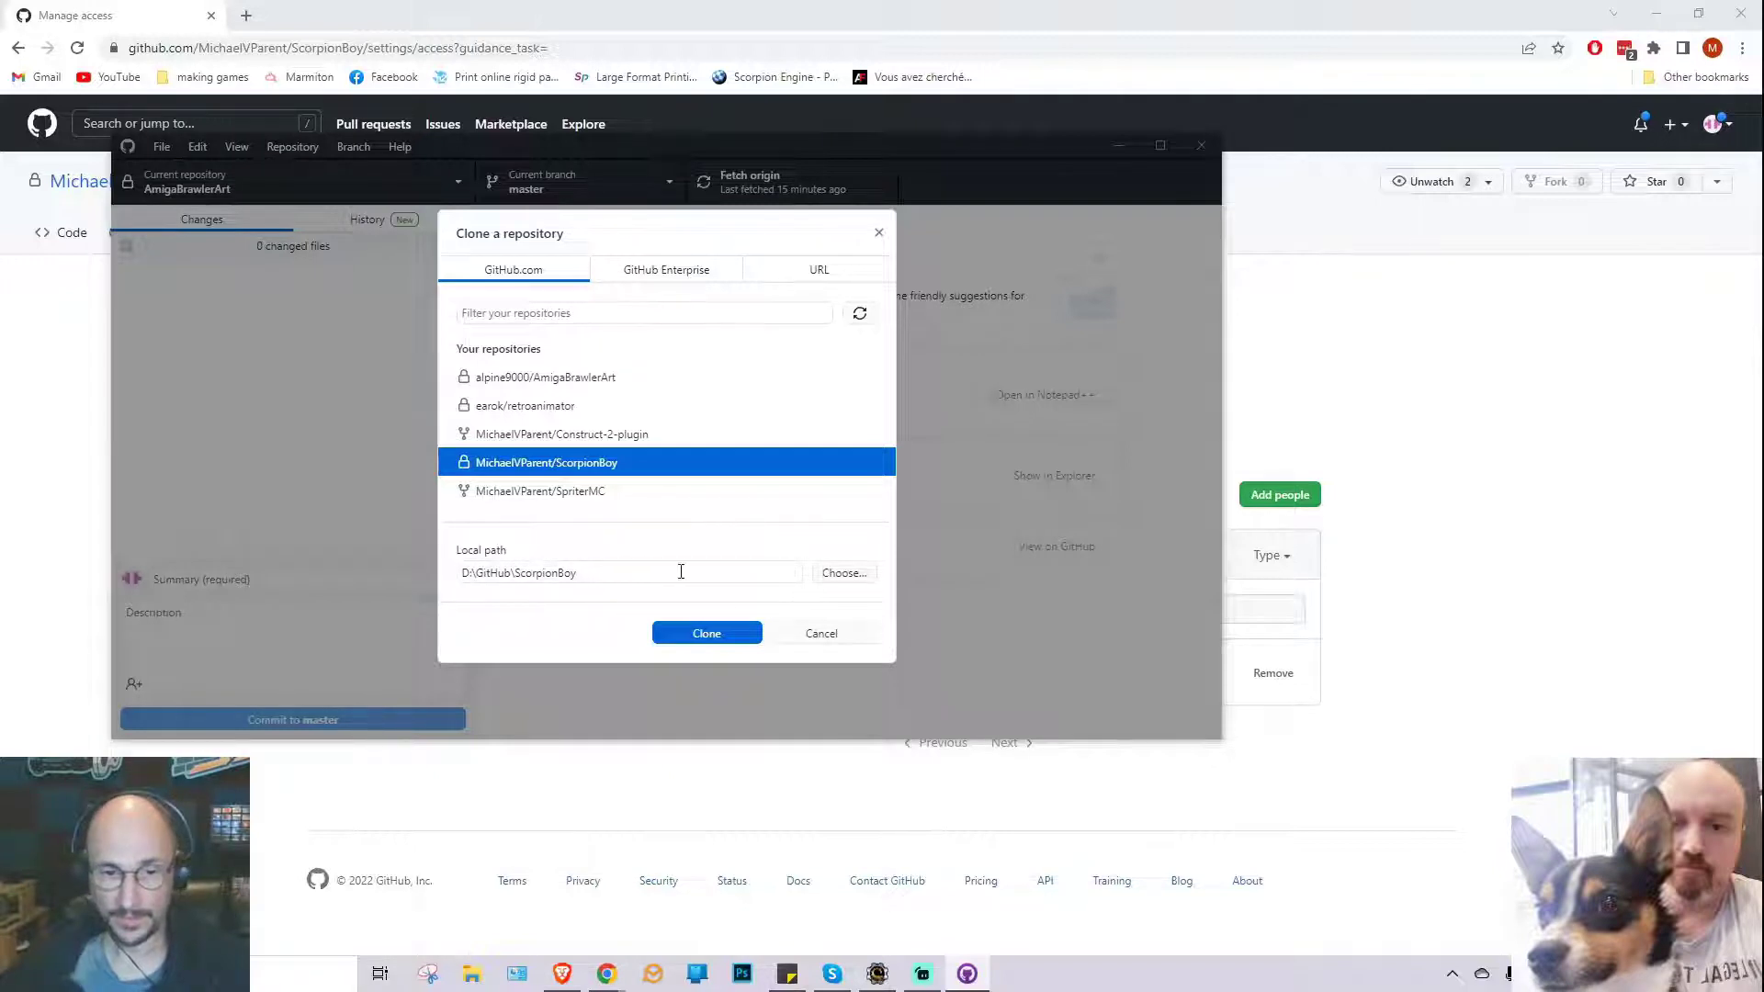
left_click(706, 634)
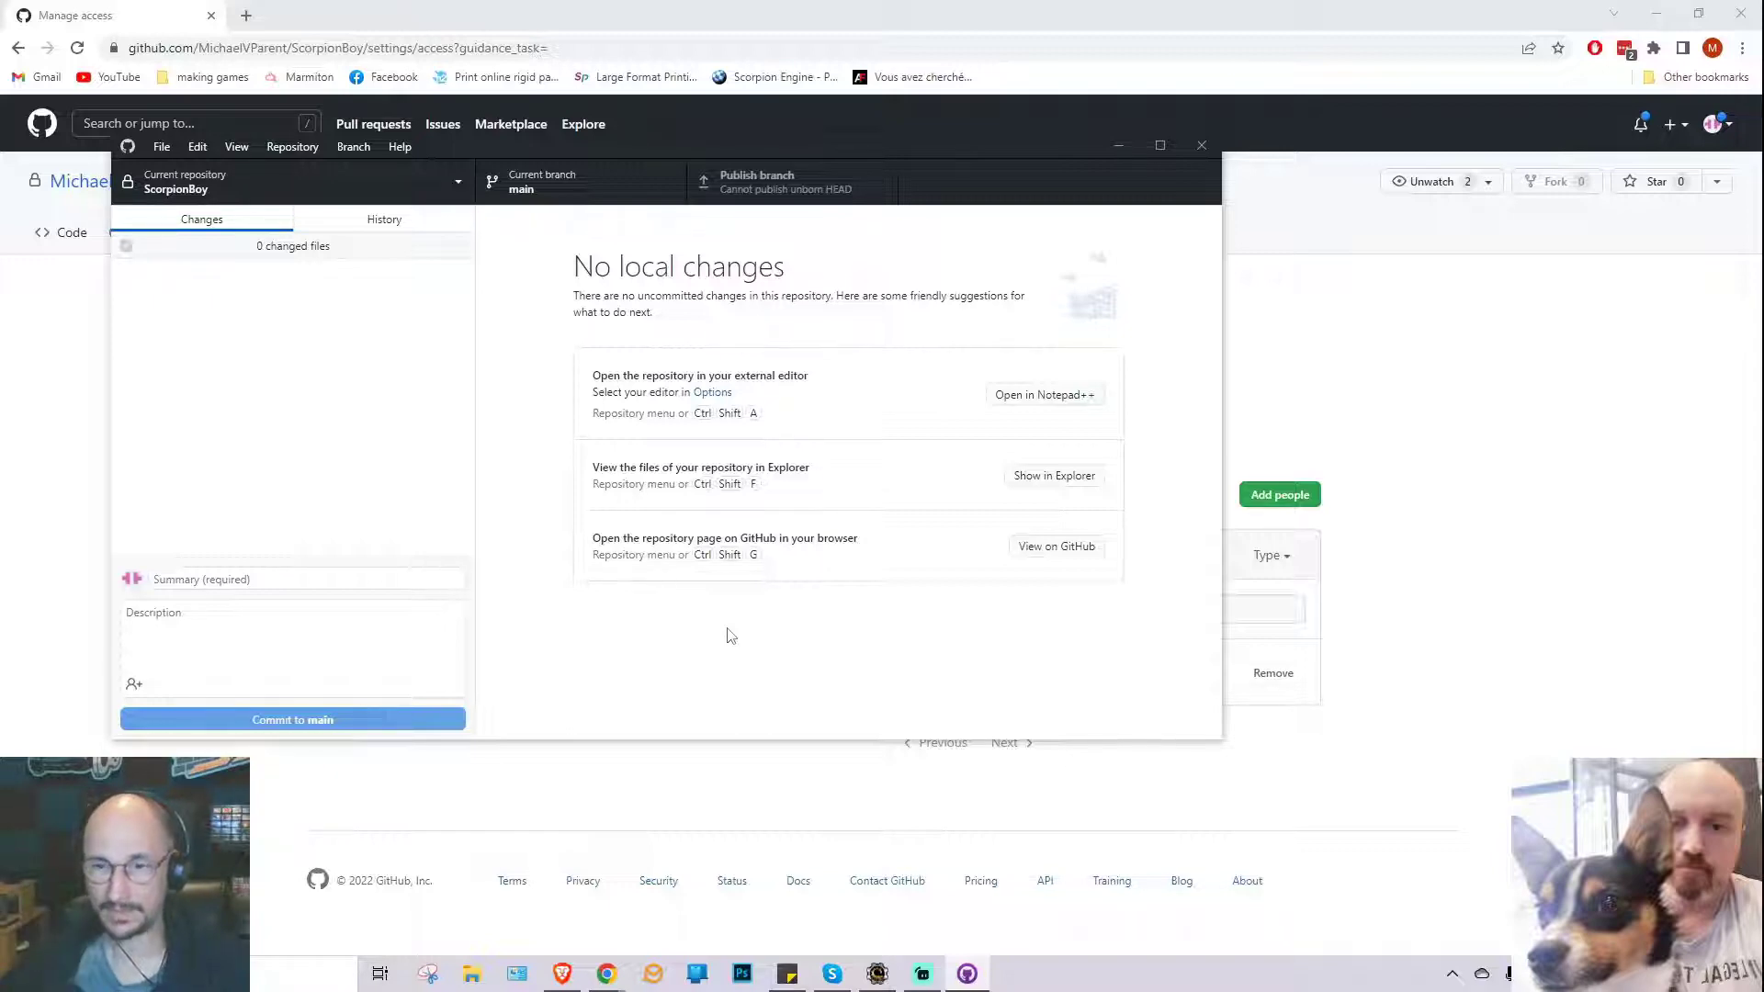
- Close the Chrome window and Scorpion Editor, and show the desktop
left_click(1739, 13)
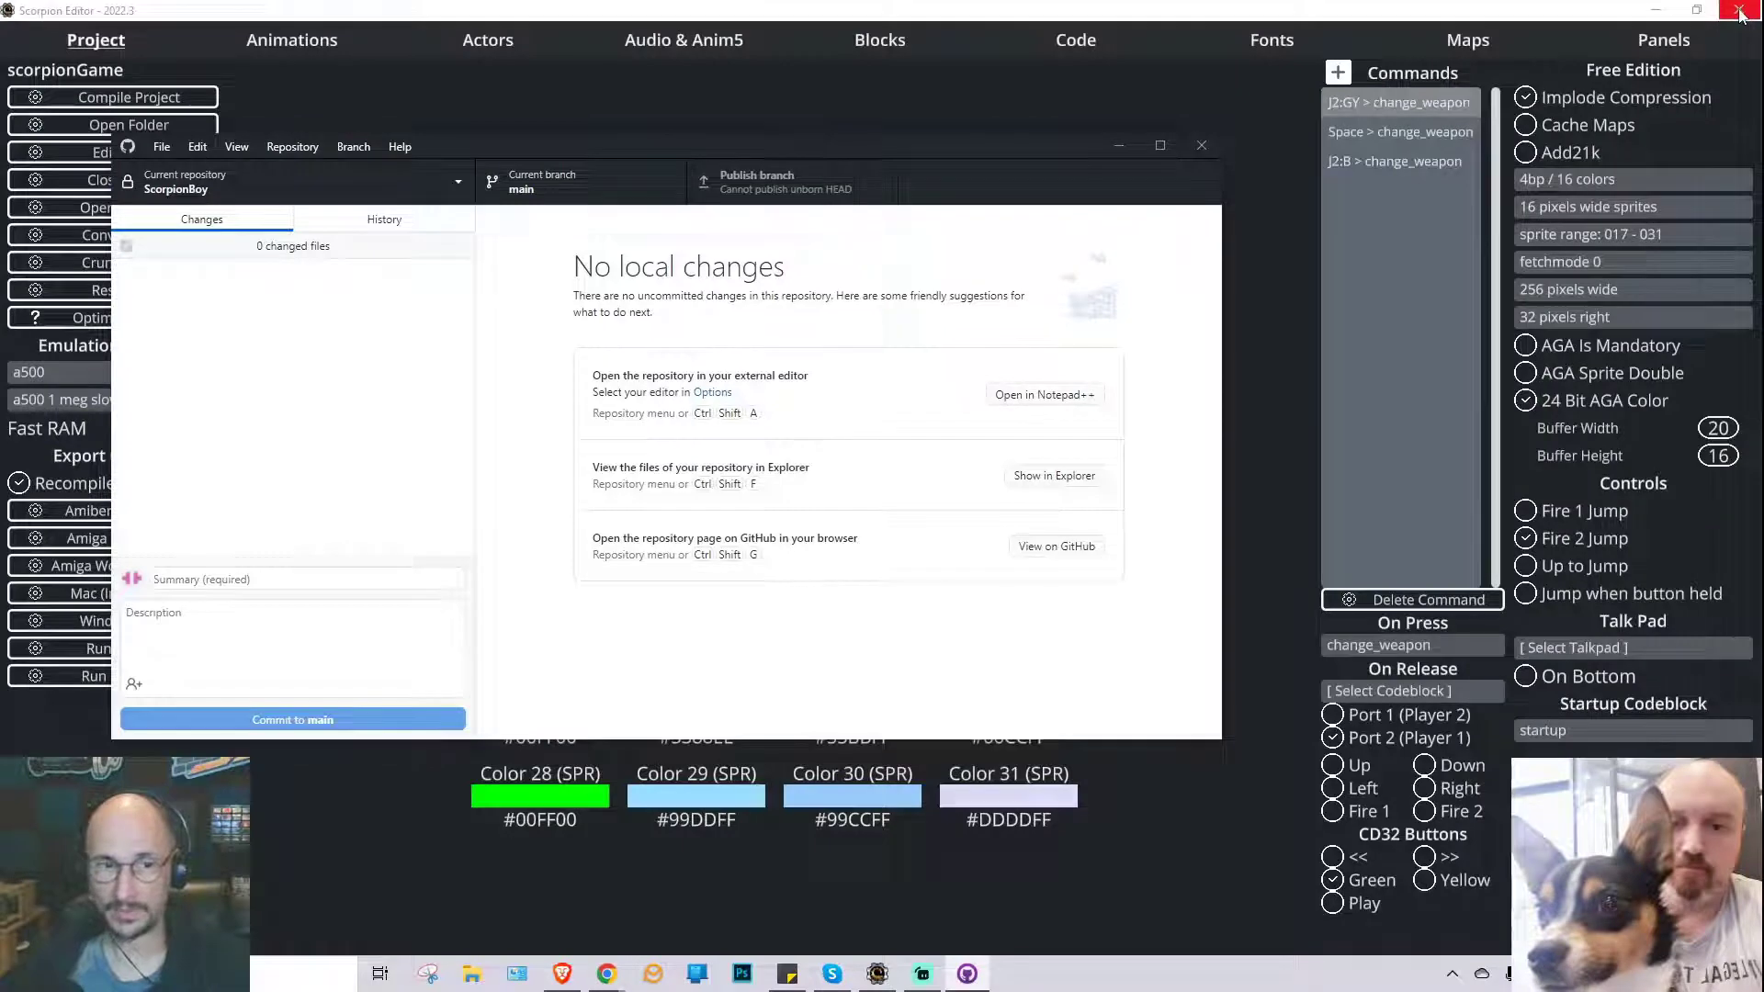
left_click(1739, 13)
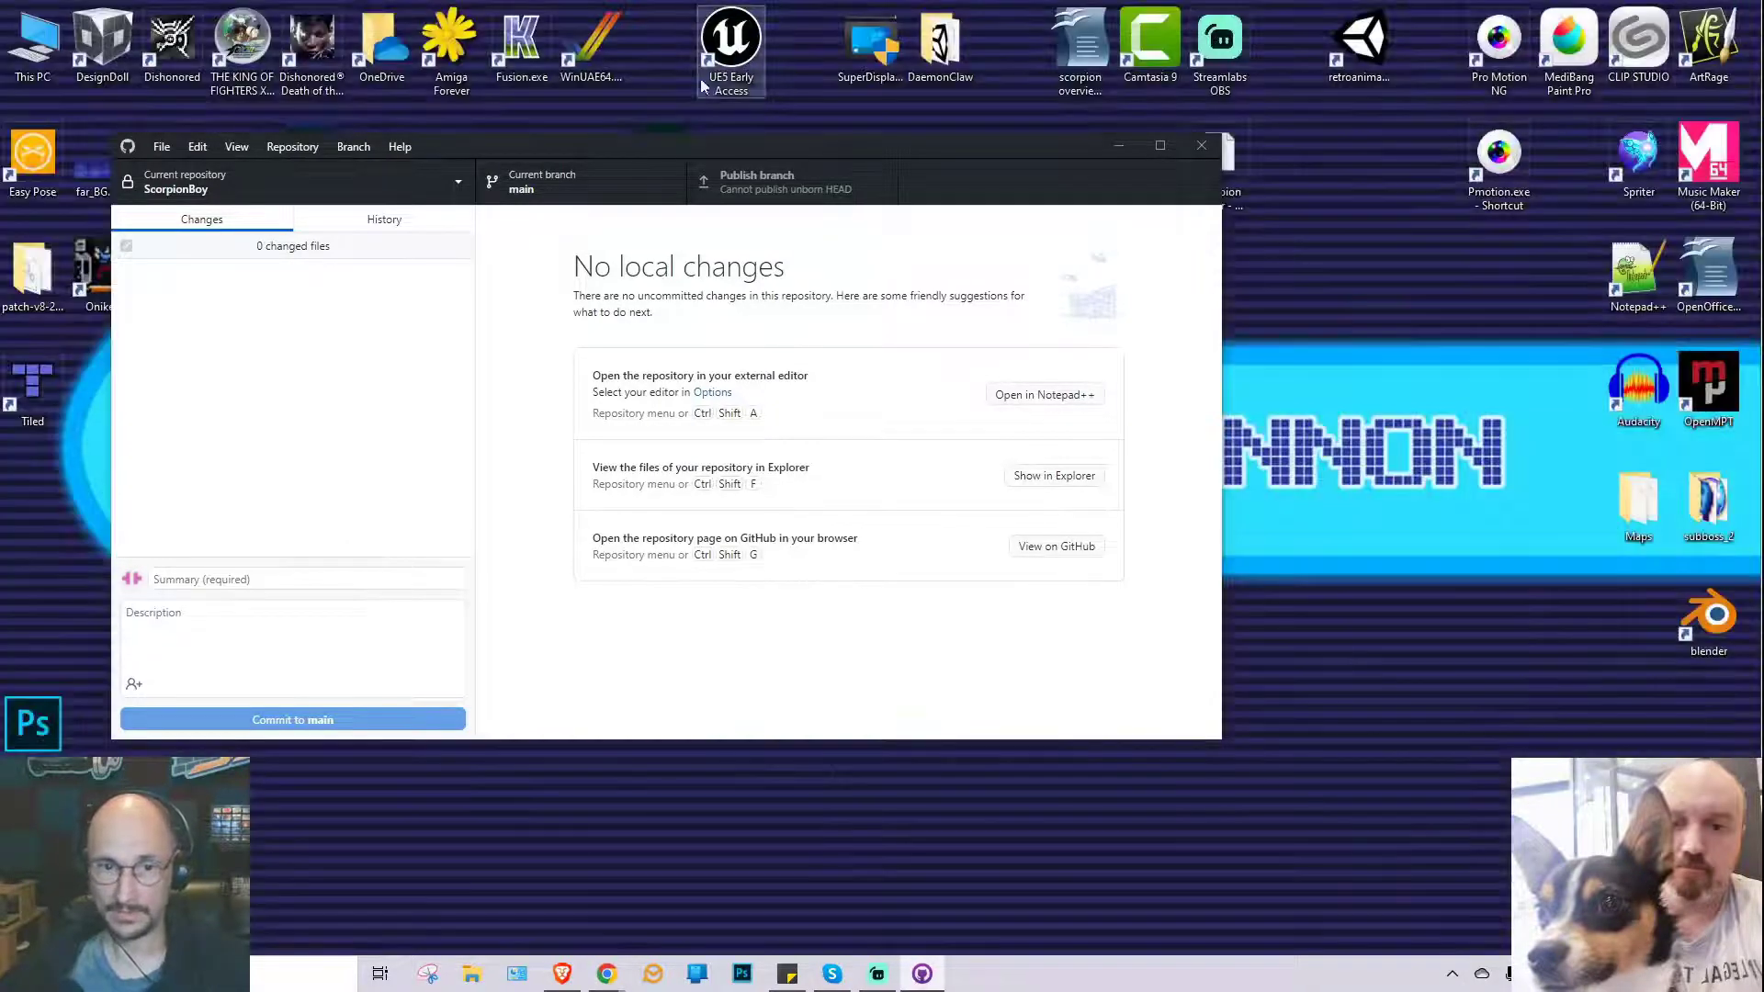
left_click(1759, 987)
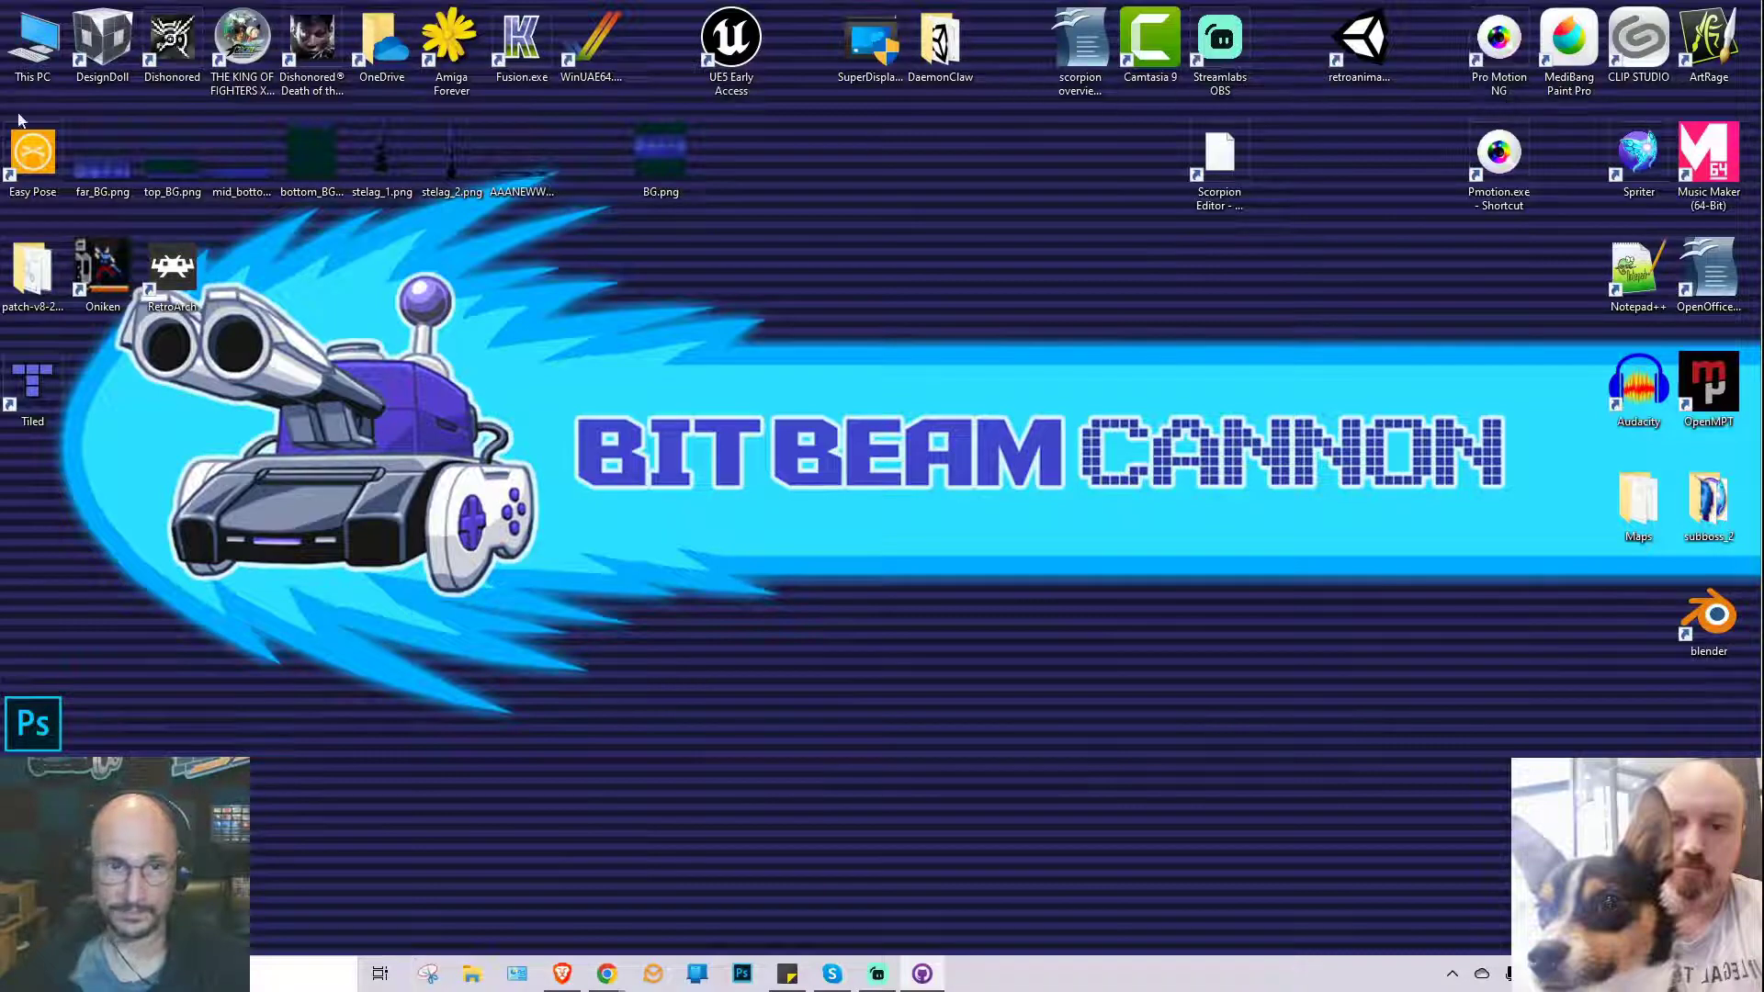
- Browse to the OneDrive folder on Local Disk (D:) in File Explorer, narrowing the navigation pane
double_click(29, 41)
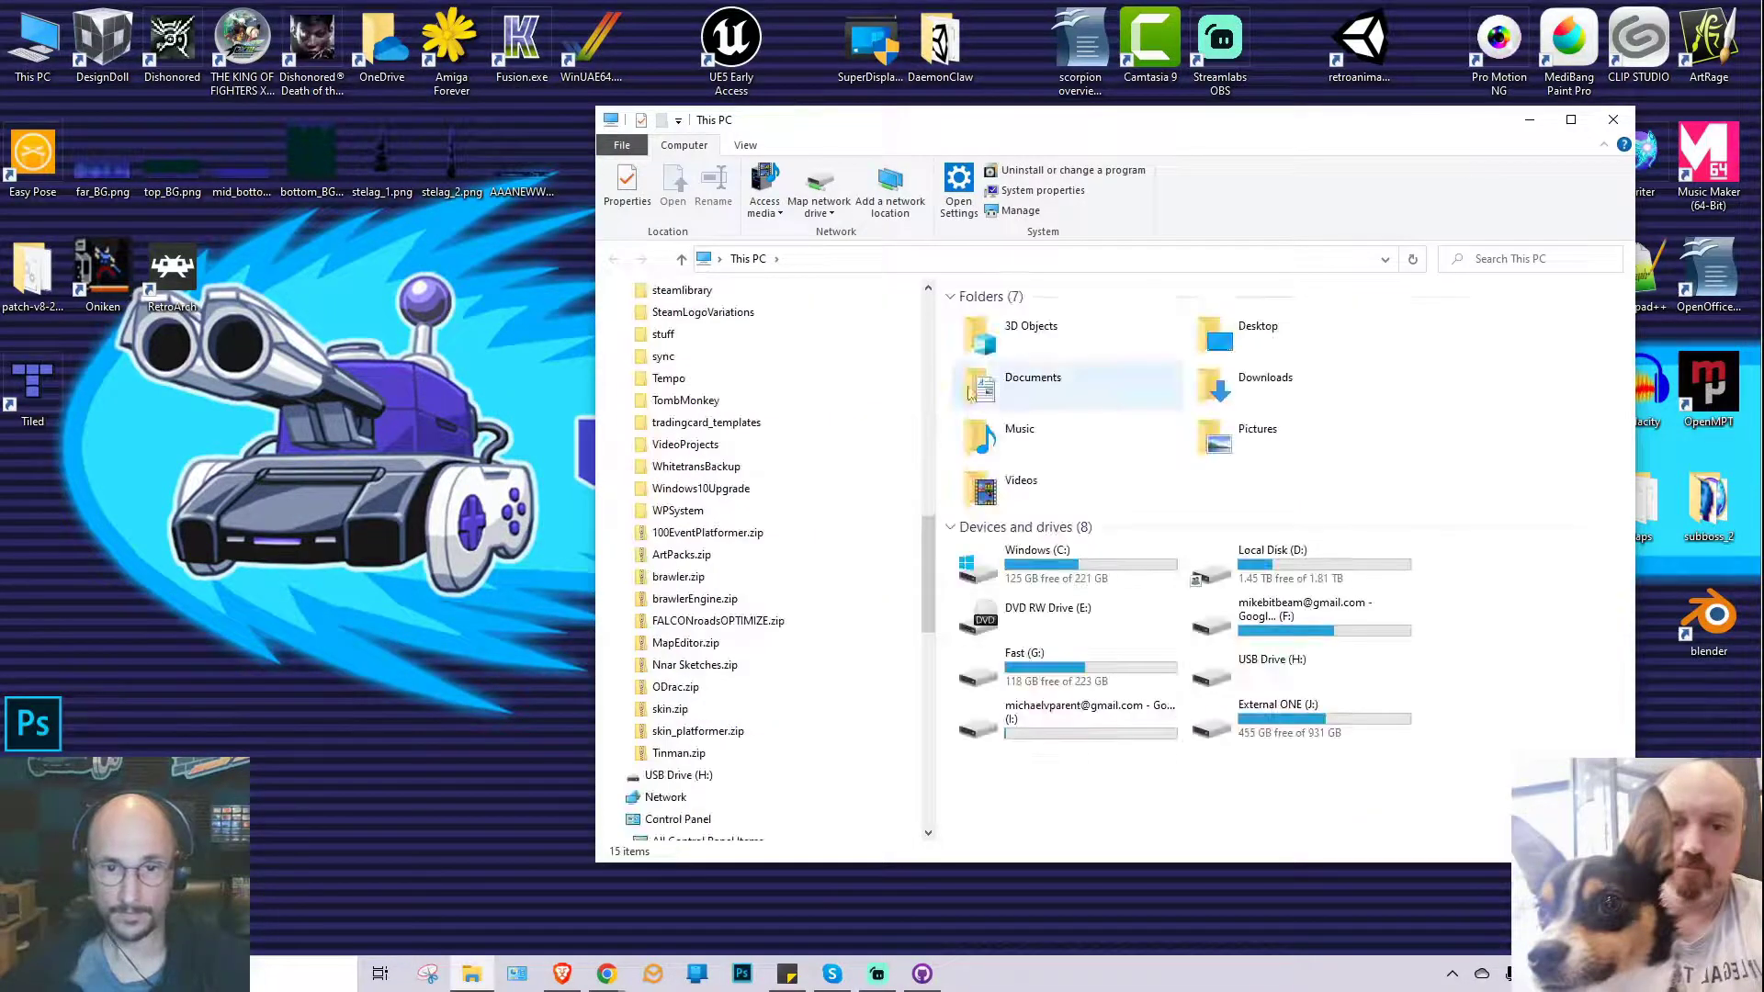
left_click_drag(939, 382, 712, 394)
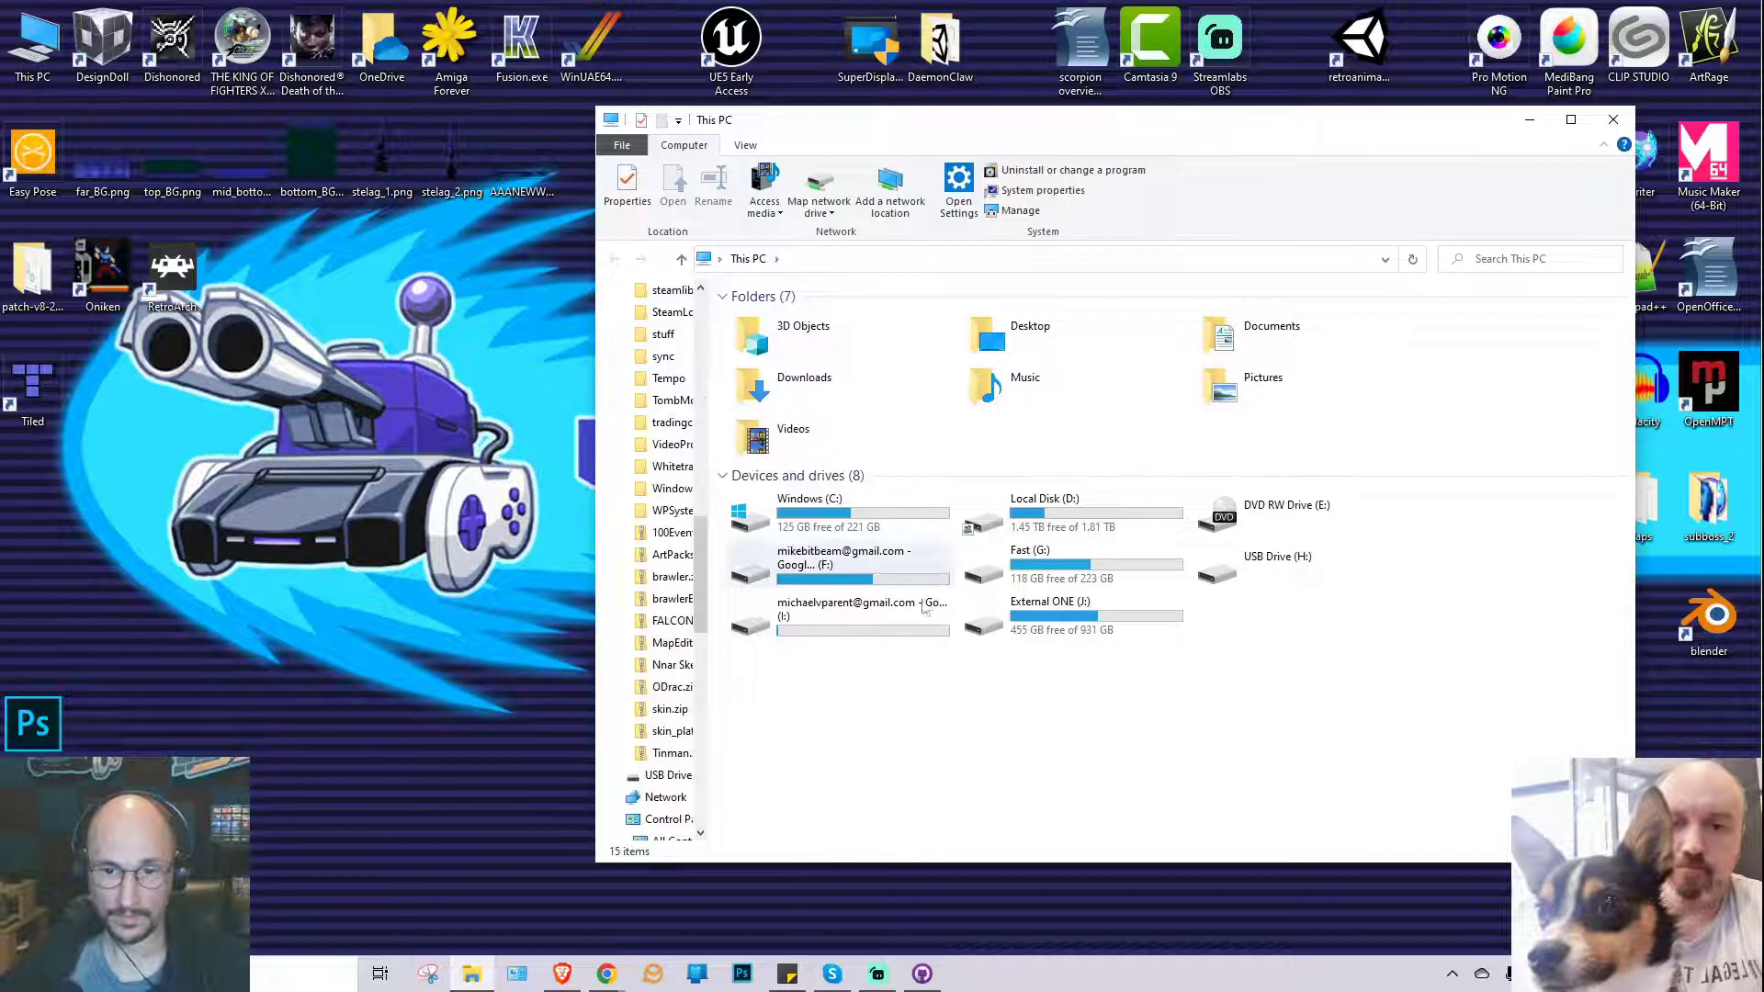
double_click(1030, 514)
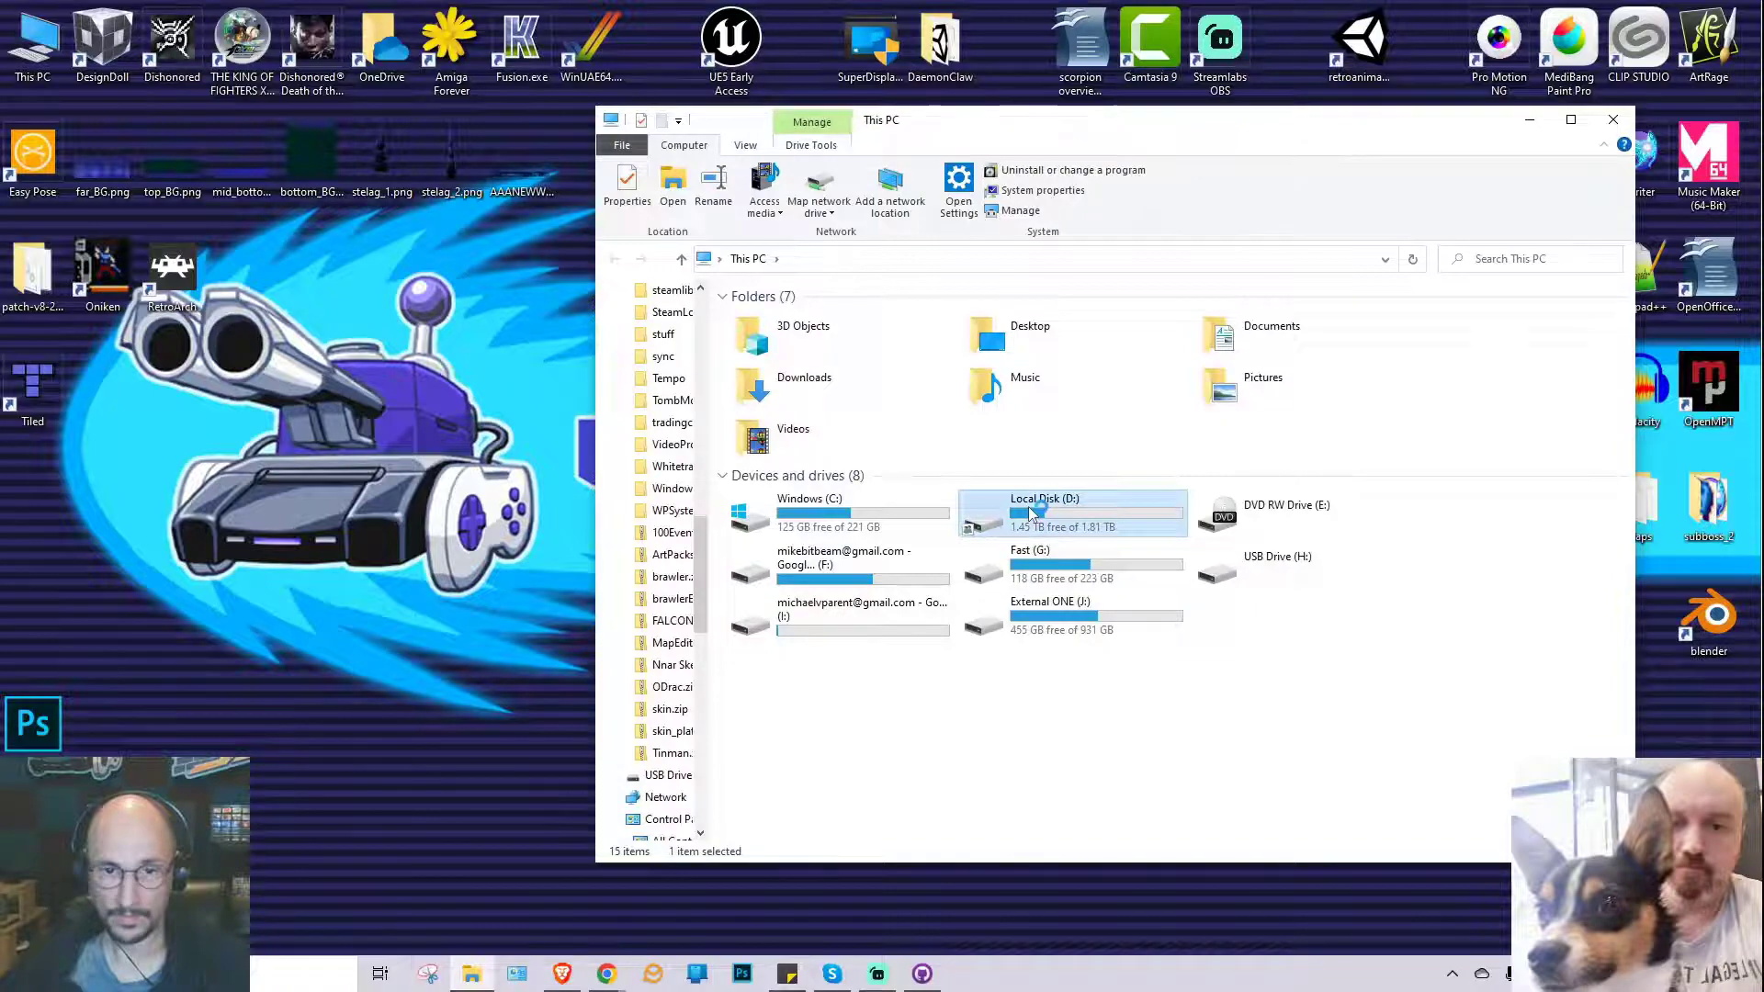
key("o")
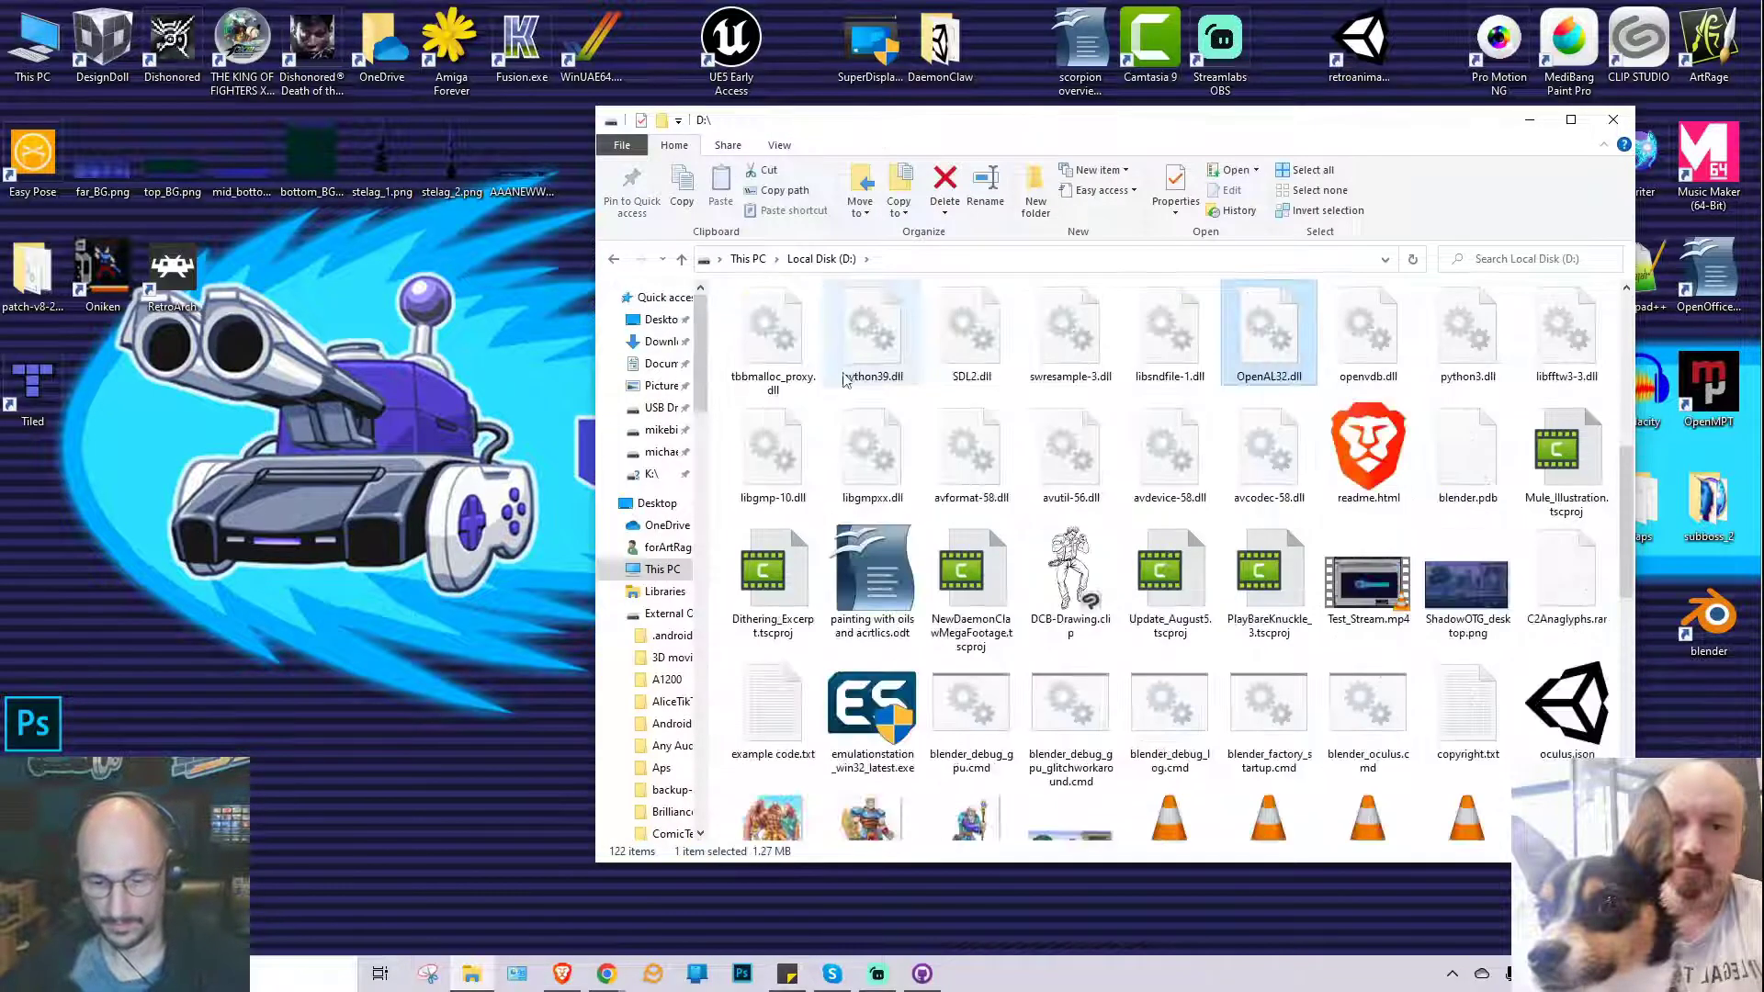
key("n")
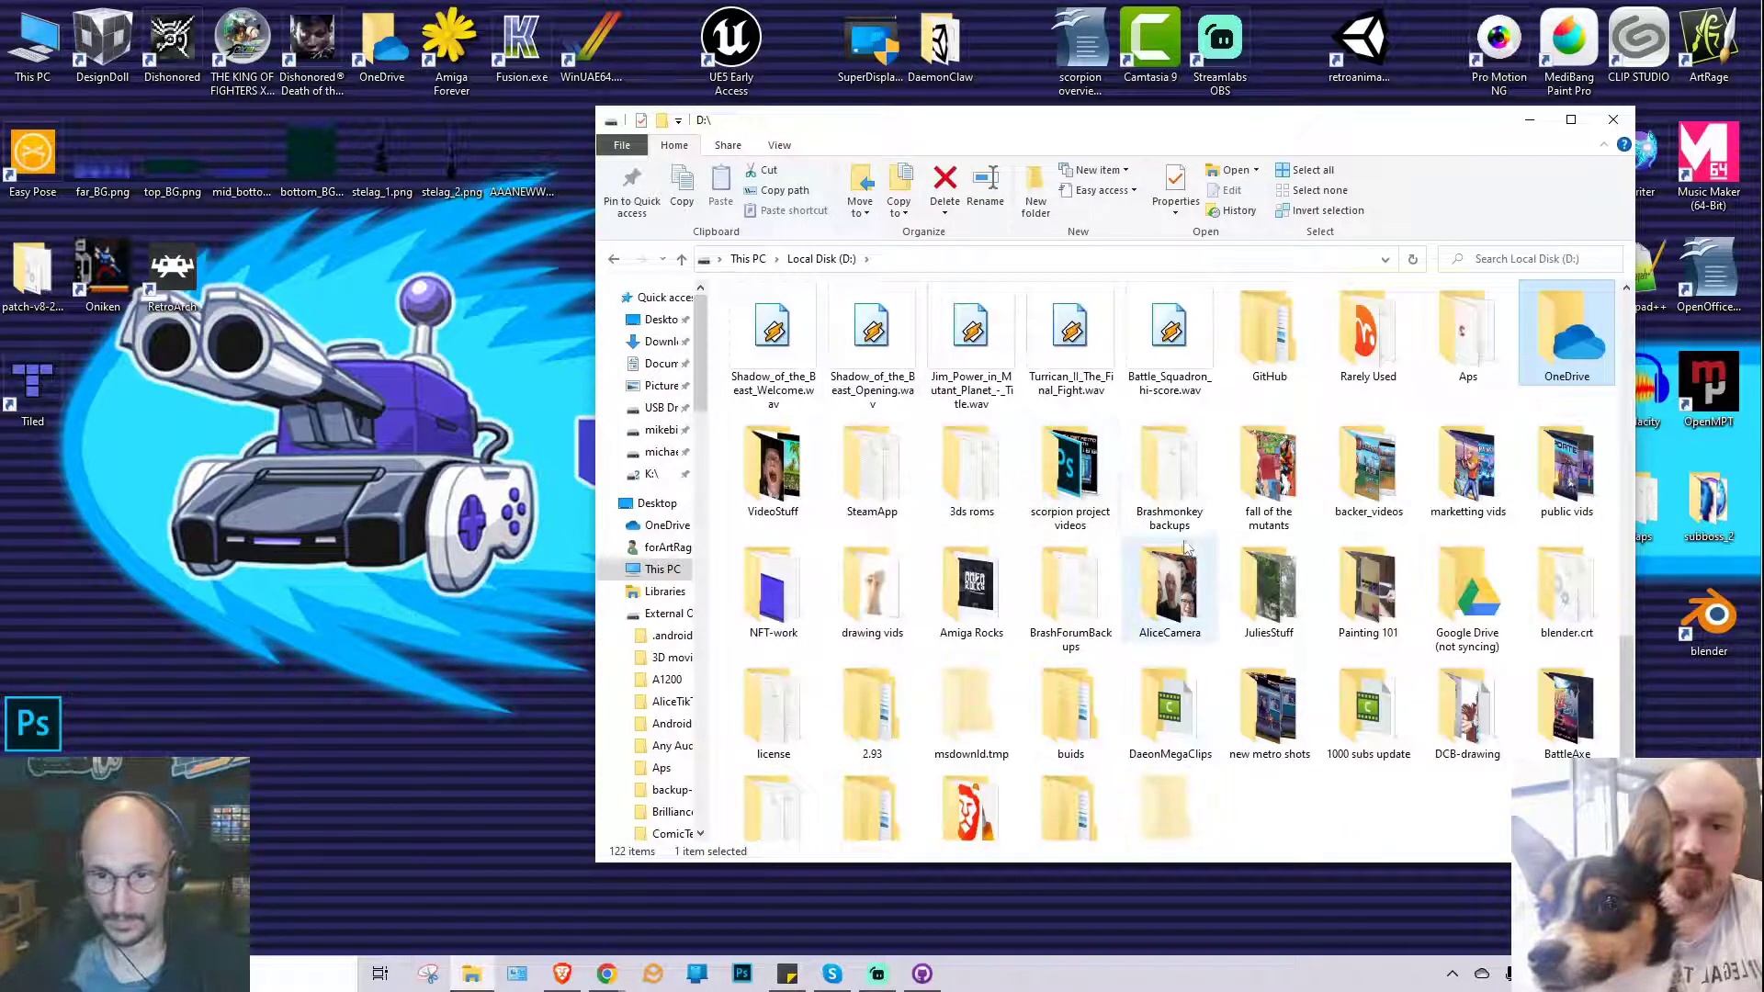
double_click(1549, 357)
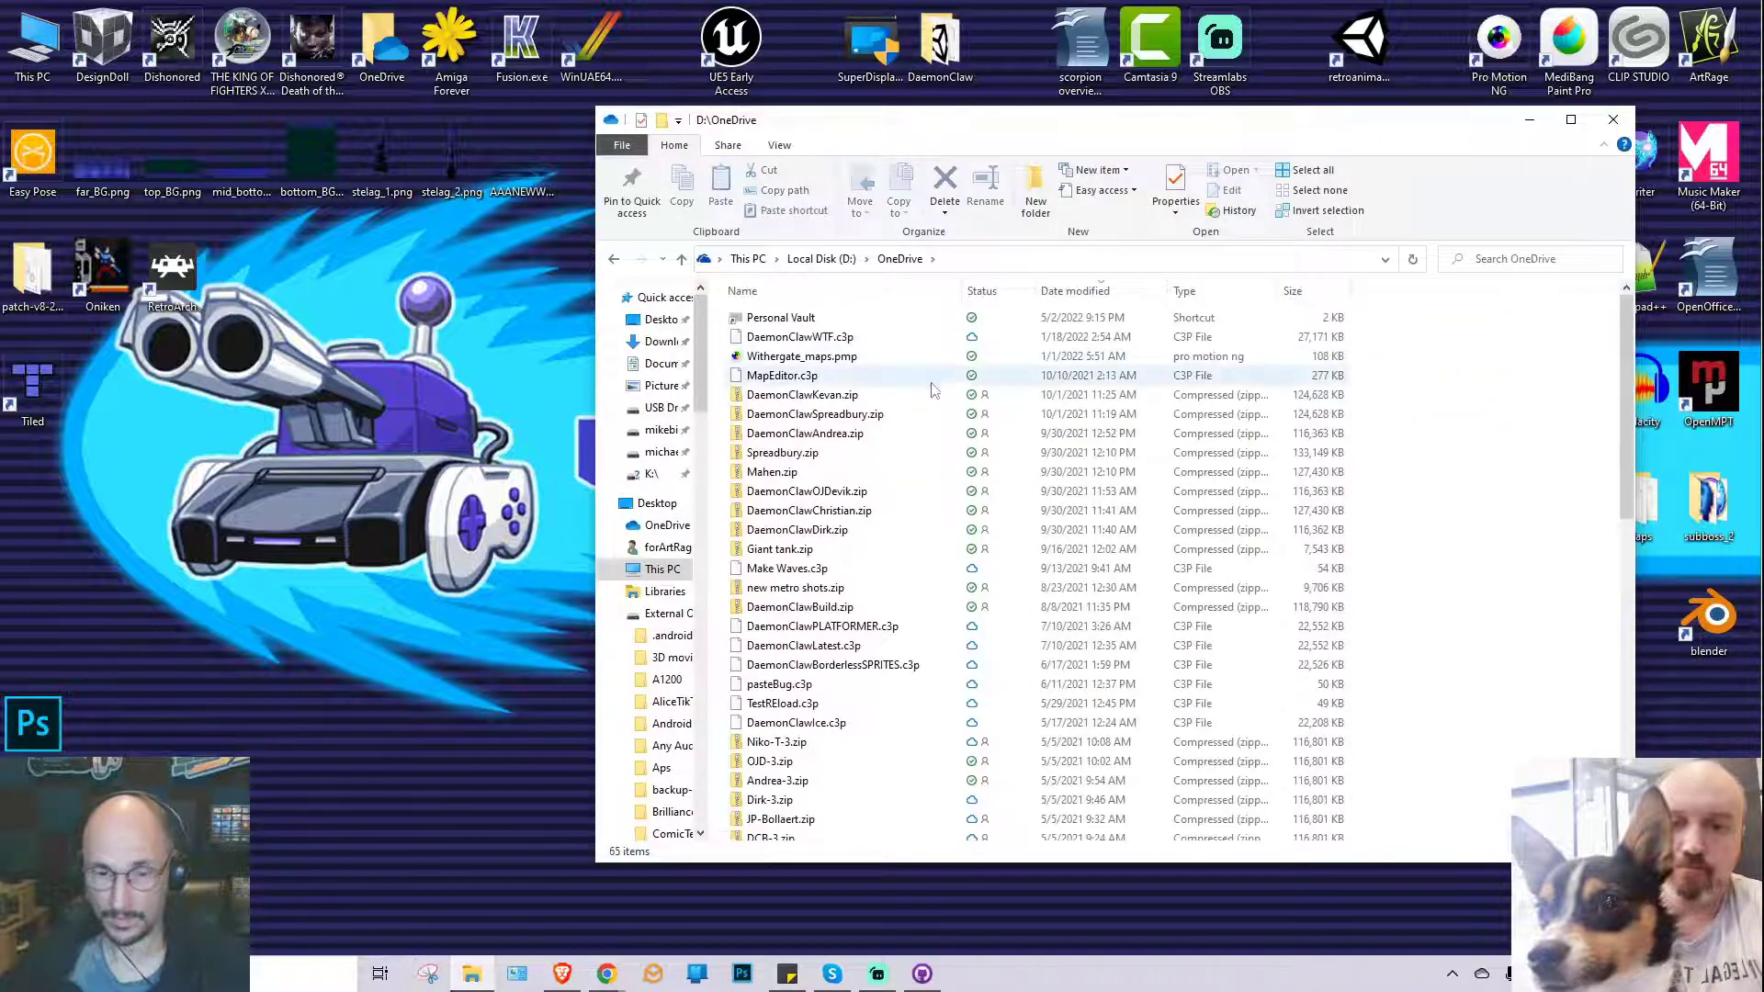
- Open the scorpionGame folder inside ScorpionProject and copy all of its contents
scroll(886, 432, "down", 3)
scroll(863, 551, "down", 5)
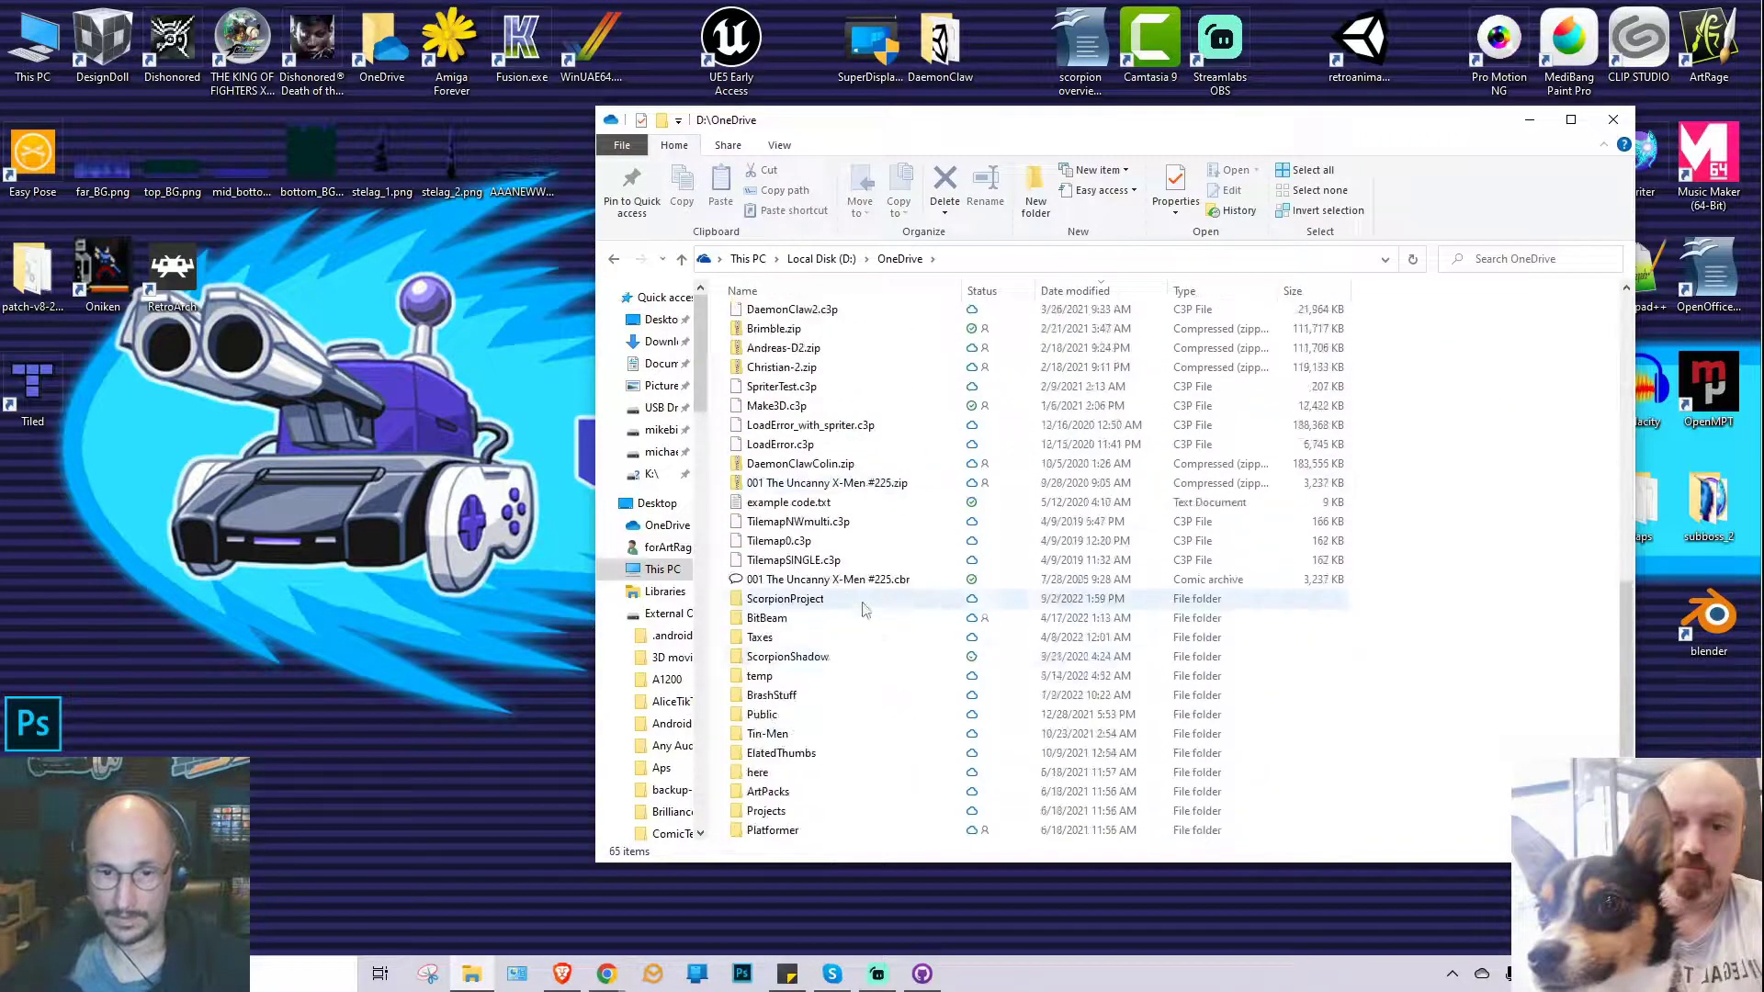
double_click(813, 615)
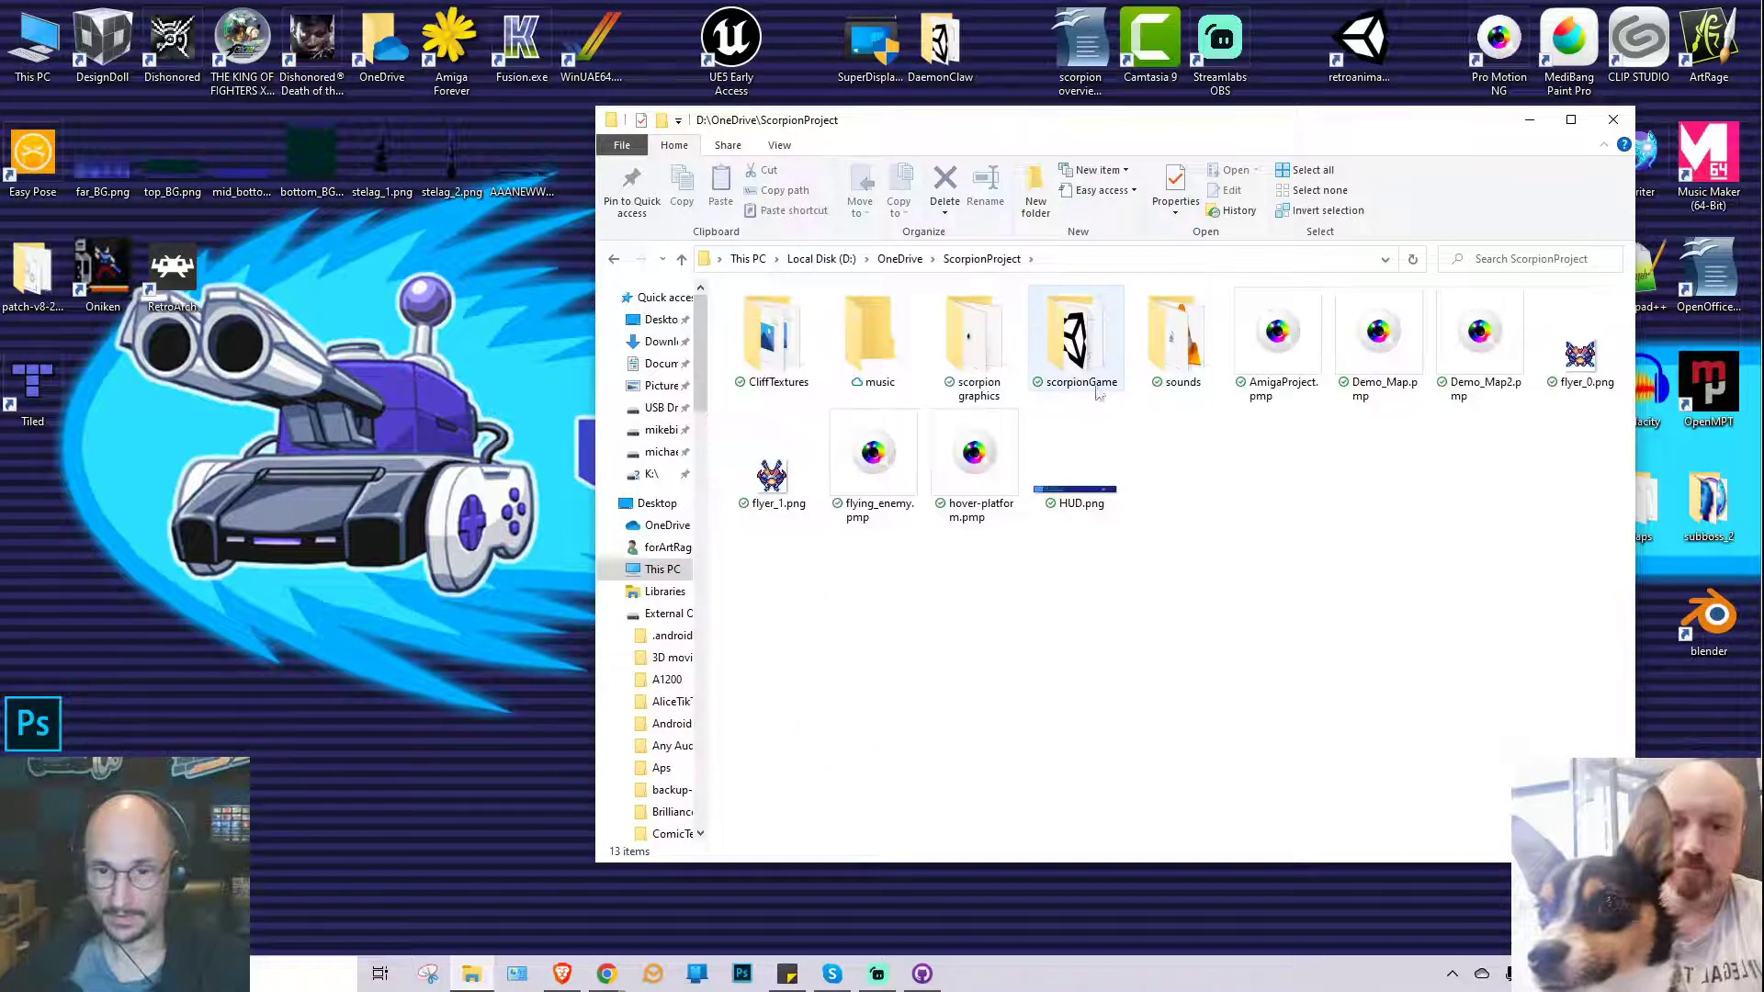
double_click(1082, 347)
scroll(1314, 577, "down", 10)
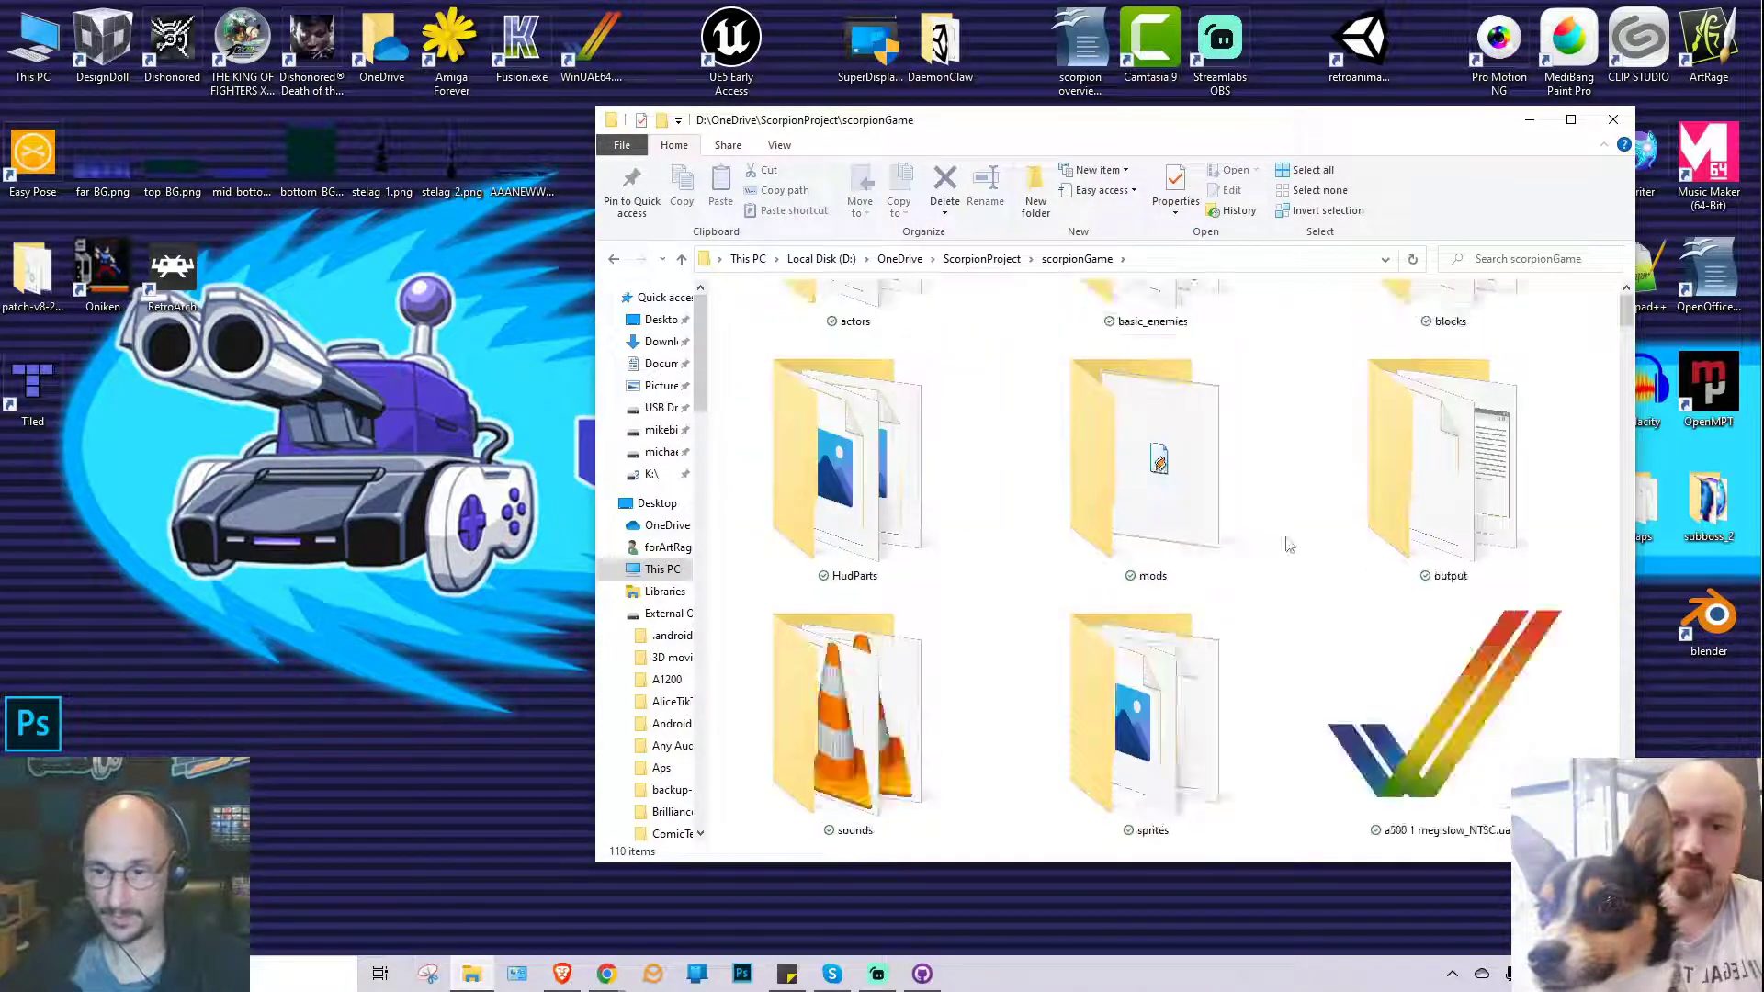
scroll(1311, 473, "up", 15)
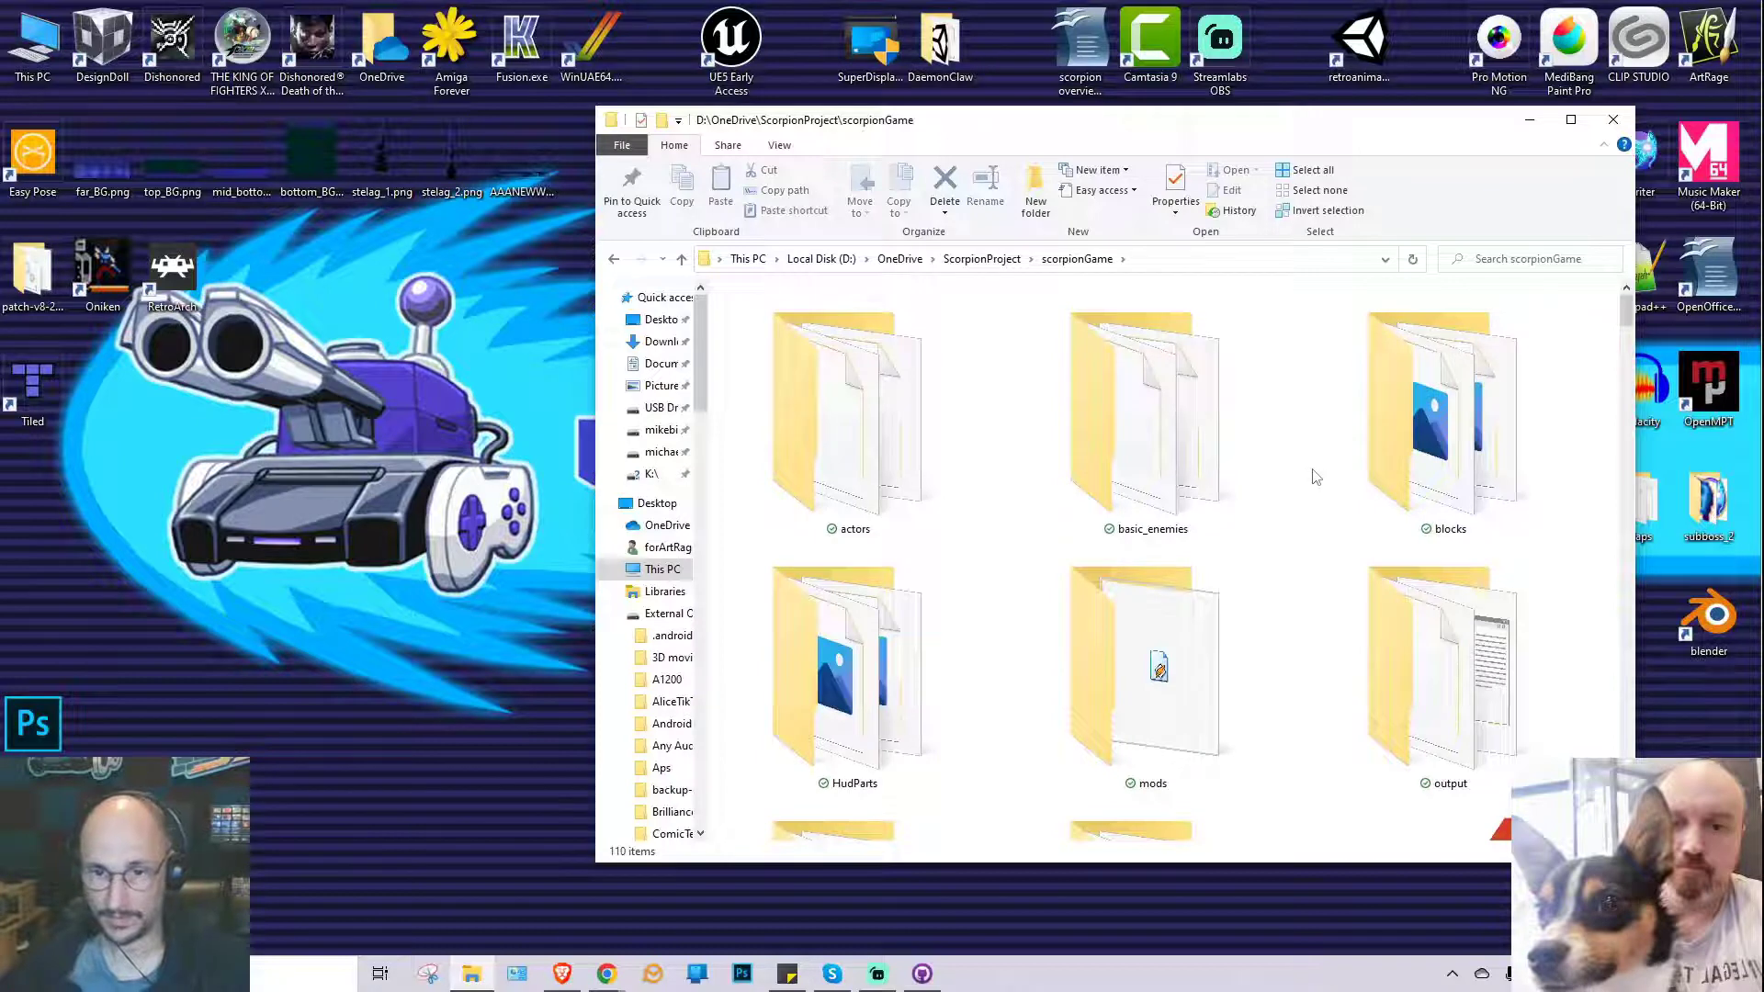
key("ctrl+a")
key("ctrl+c")
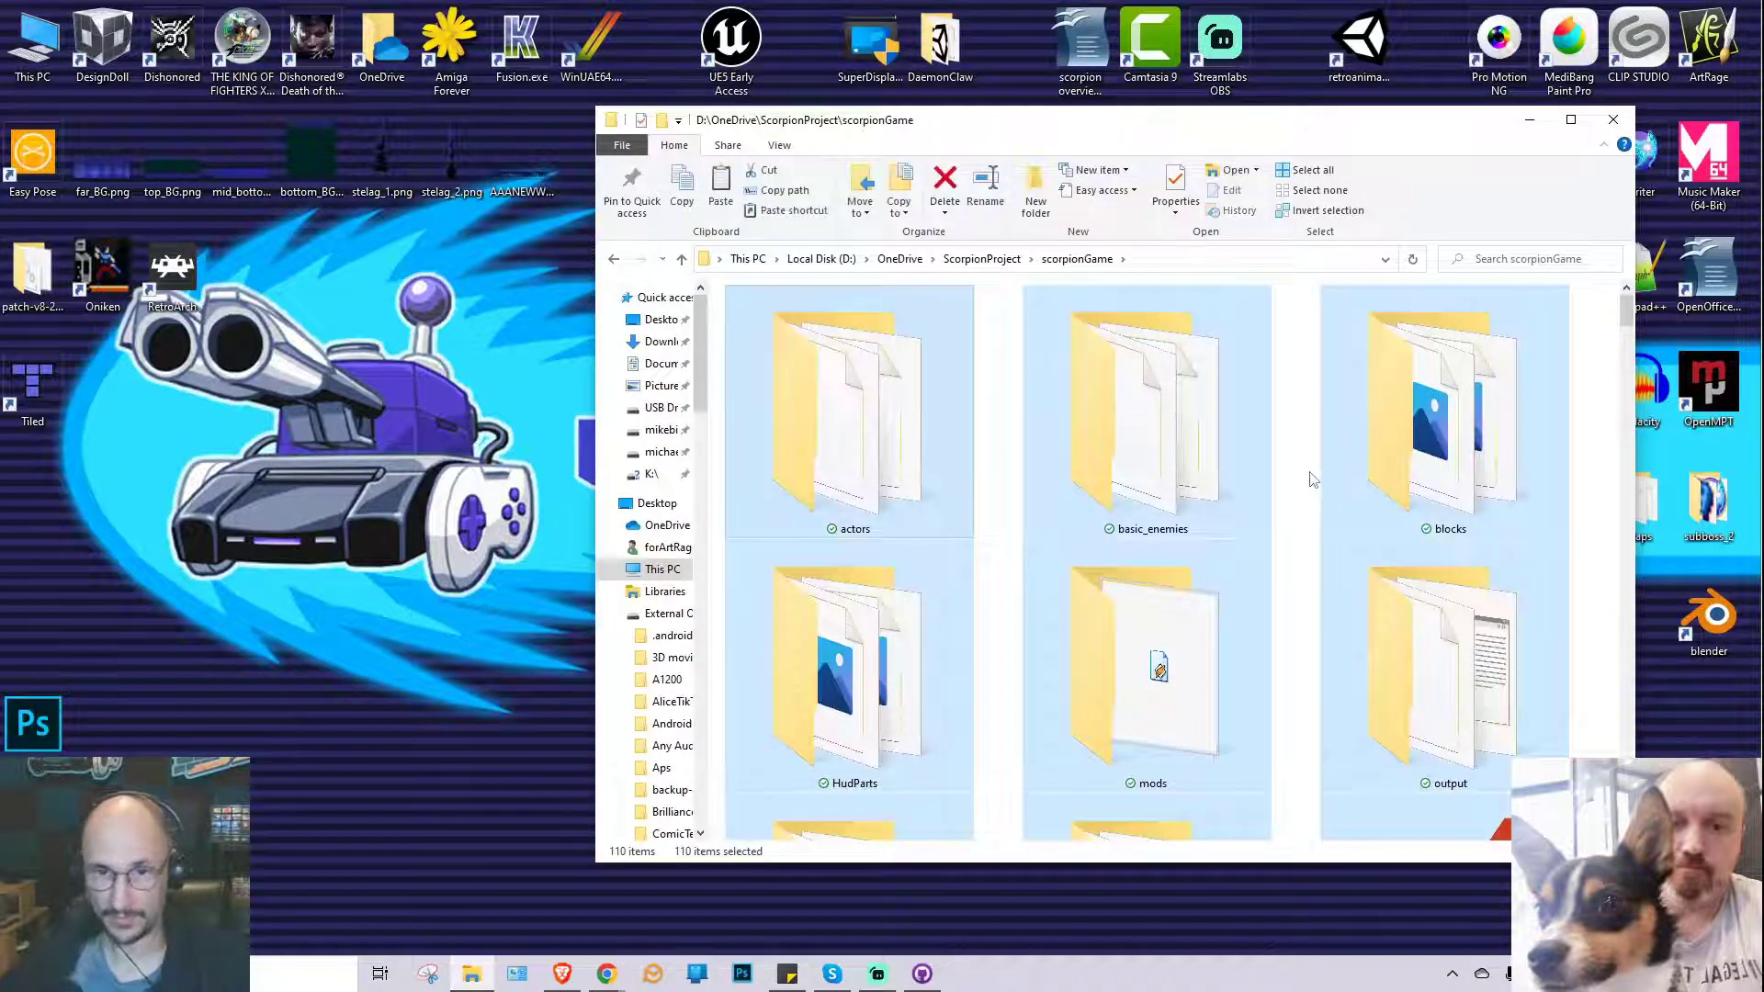
- Paste the copied game files into D:\GitHub\ScorpionBoy and look through the pasted files
left_click(834, 262)
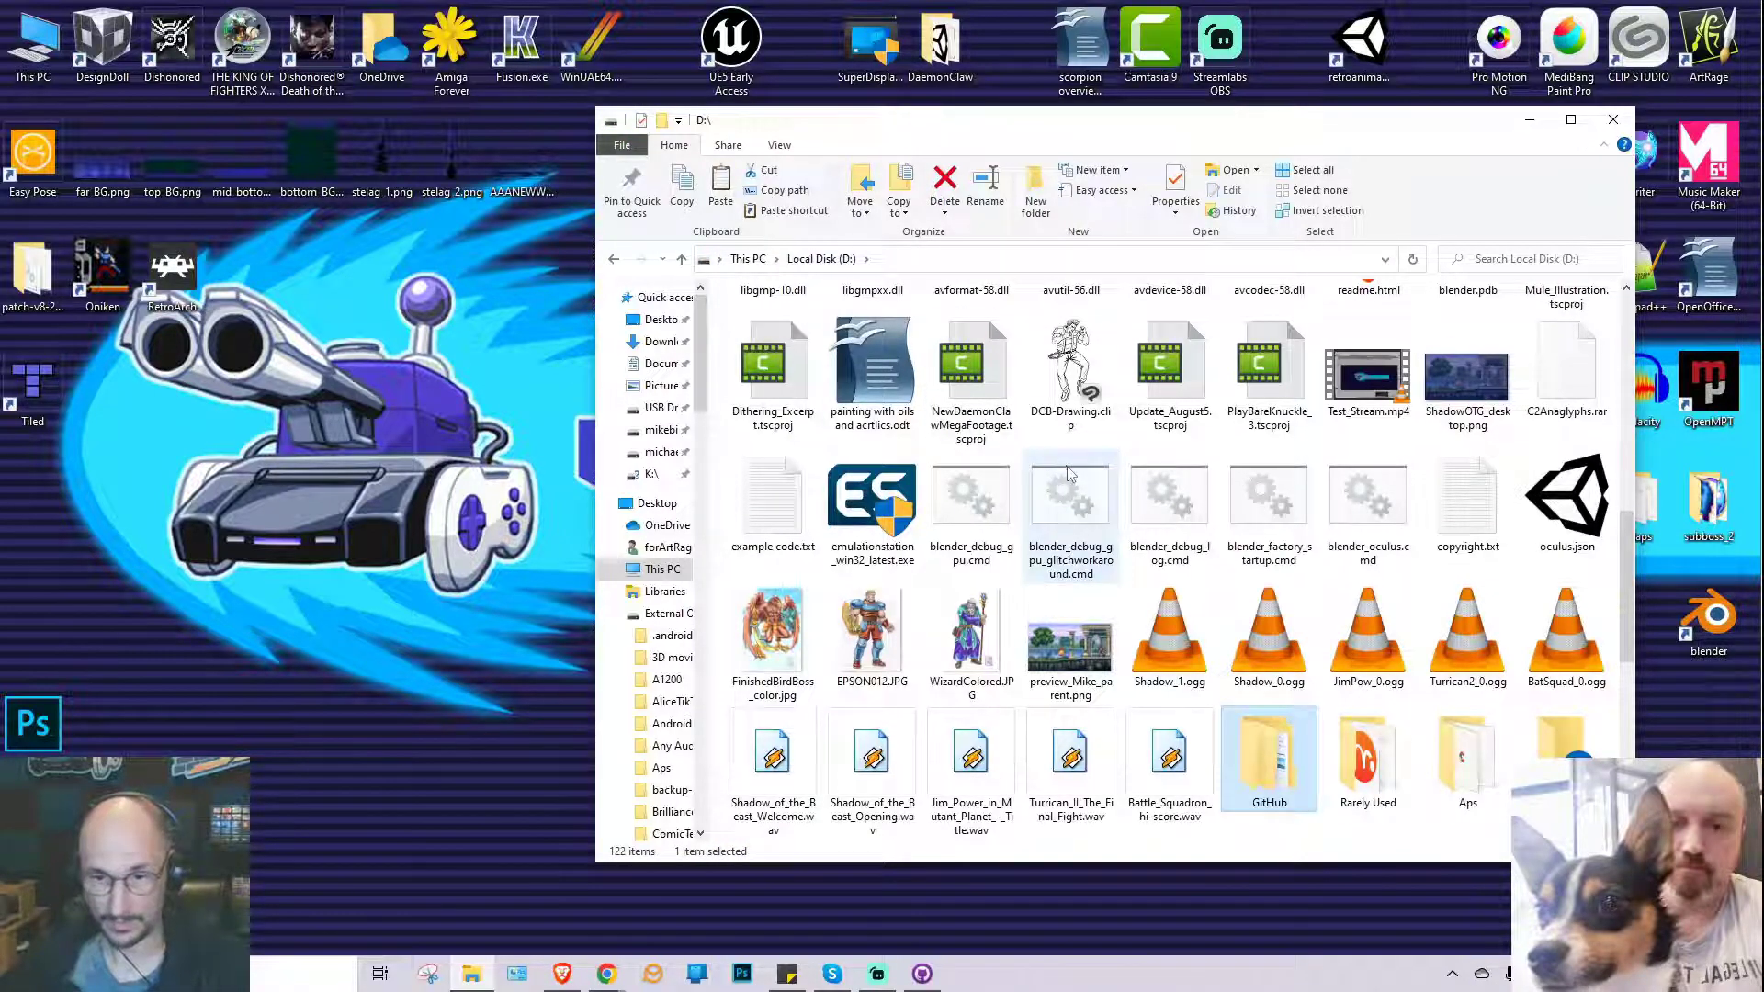
left_click(1244, 767)
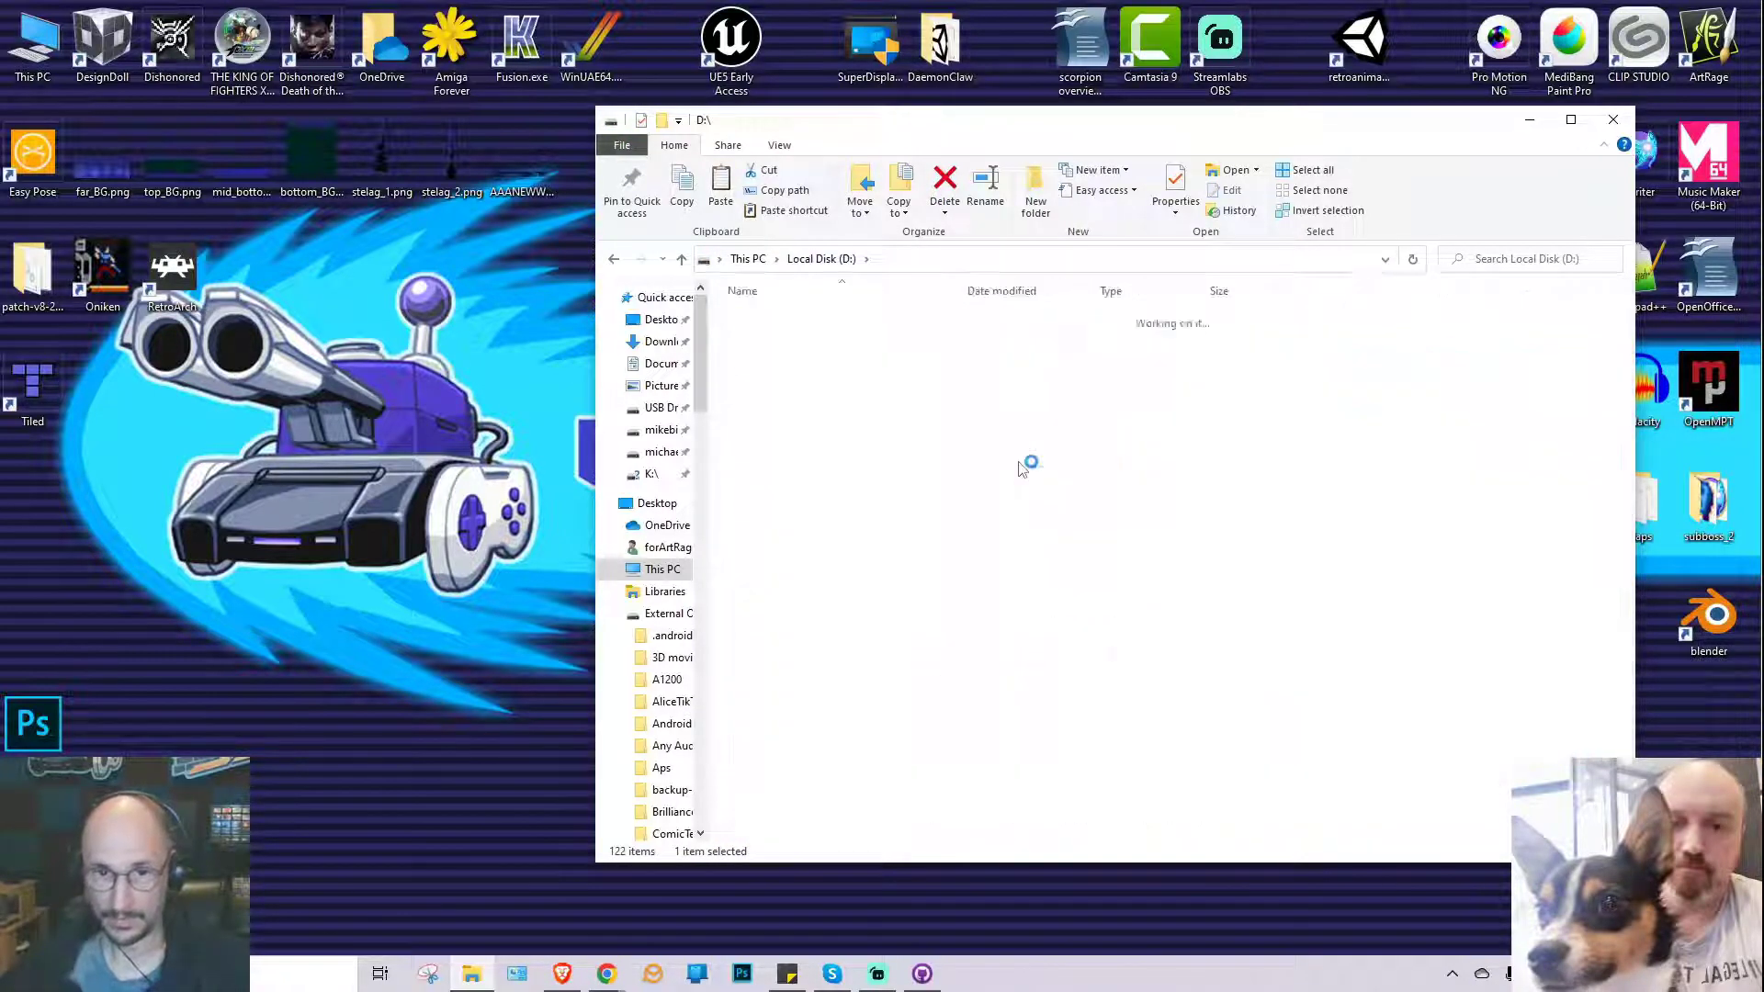
double_click(782, 339)
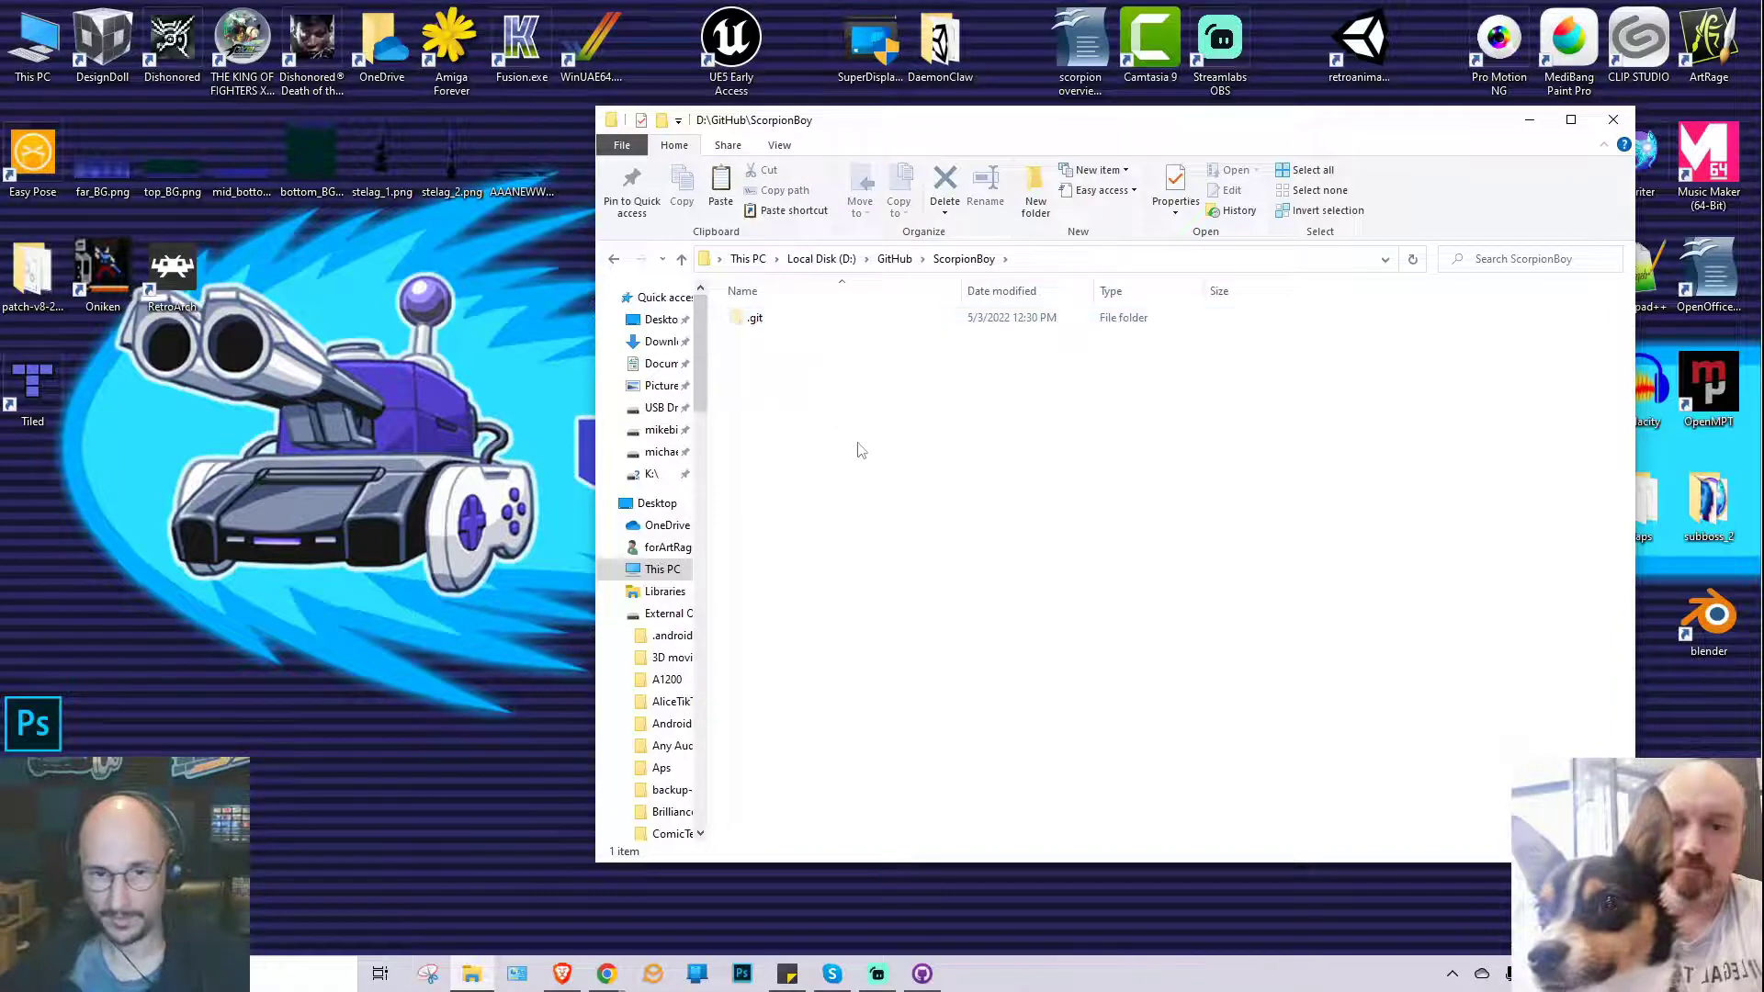
key("ctrl+v")
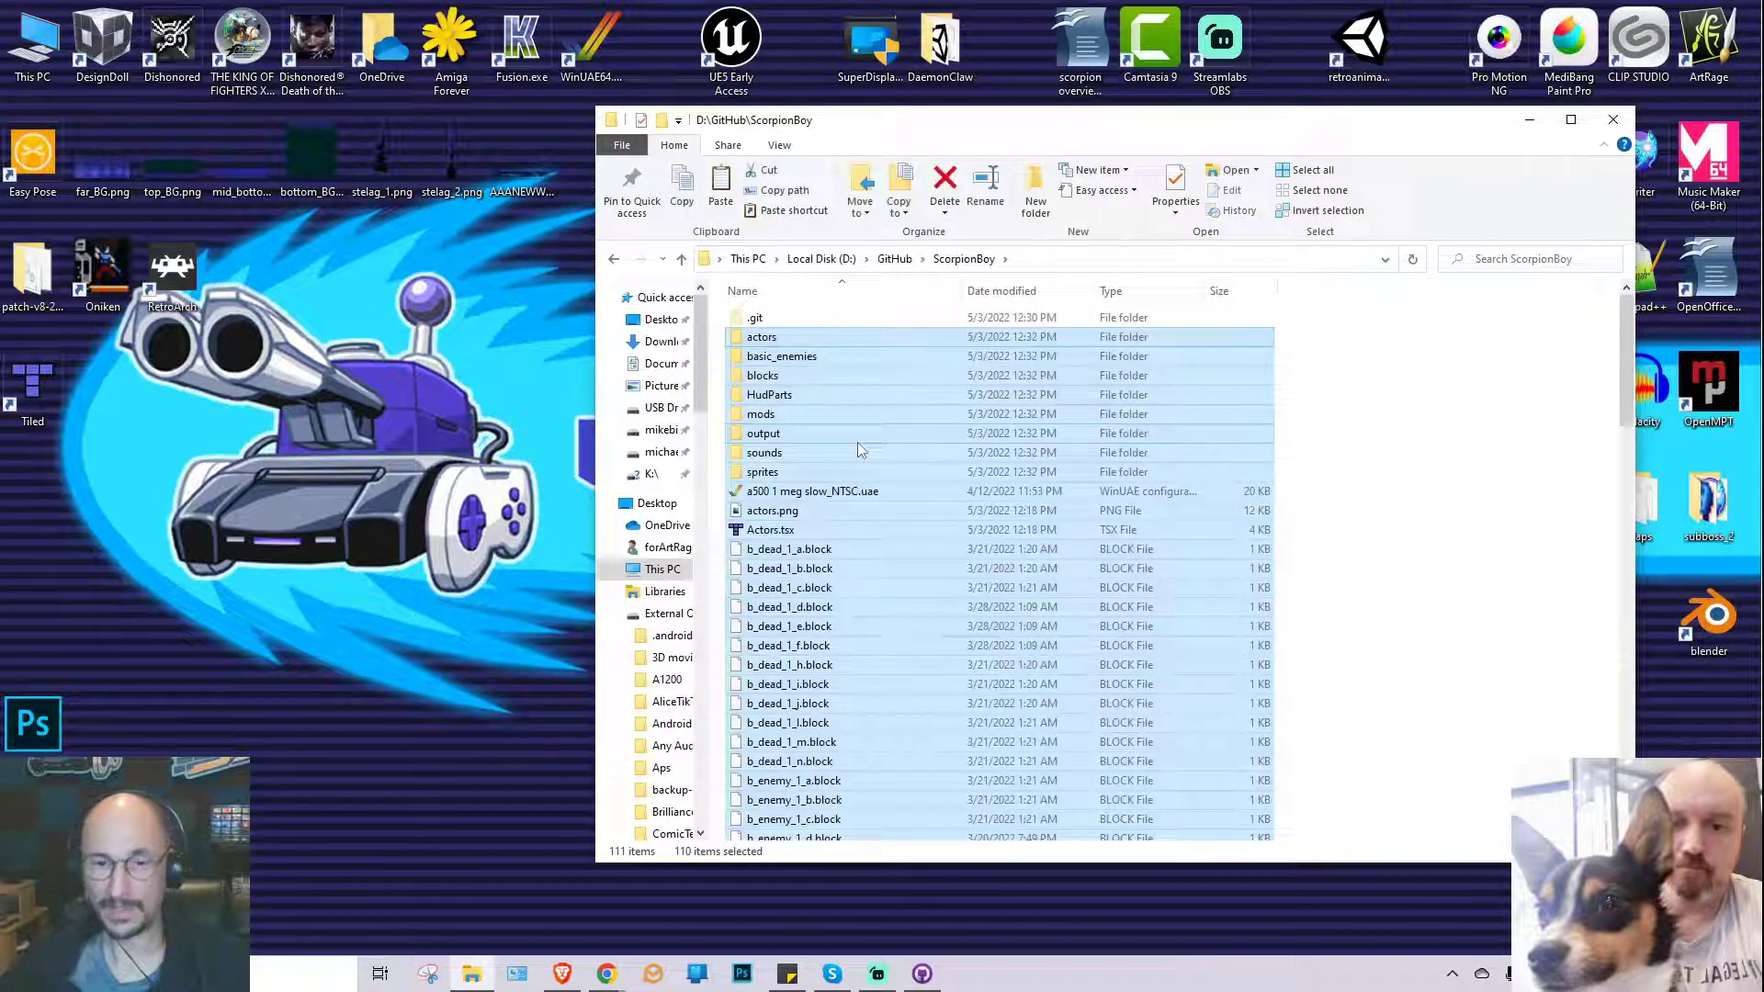
scroll(857, 443, "down", 15)
scroll(1086, 504, "down", 15)
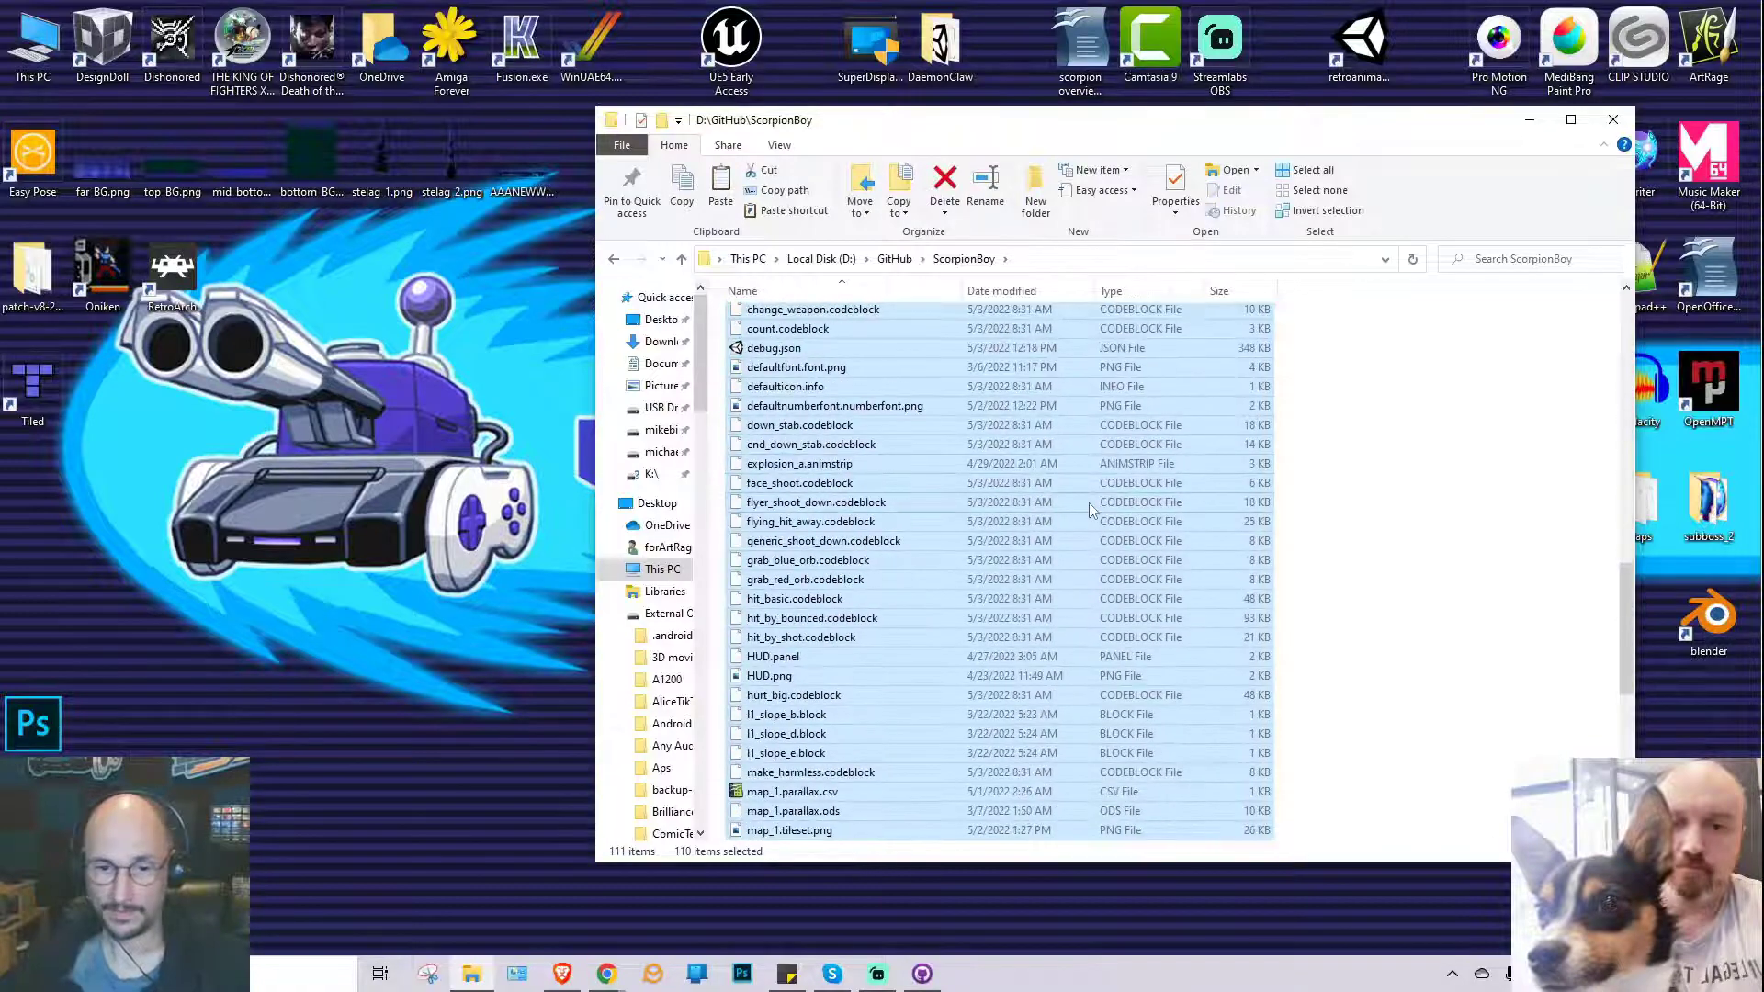
scroll(1115, 513, "up", 20)
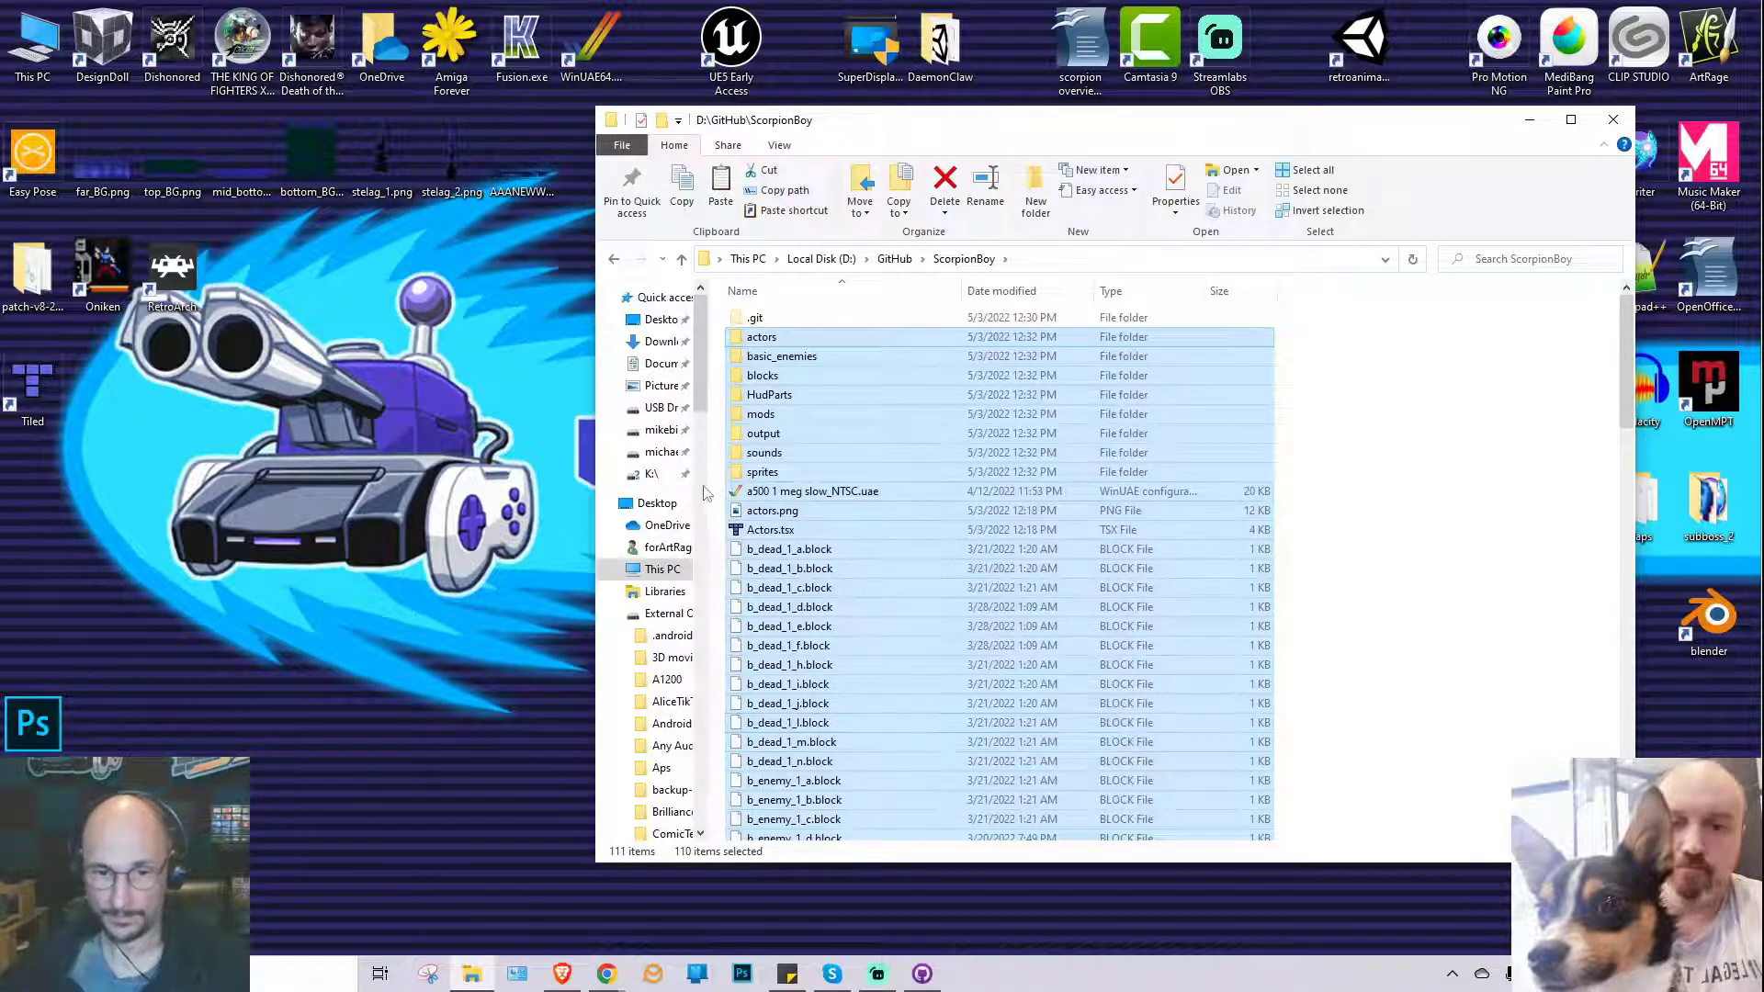
- Switch to GitHub Desktop and look through the changed files of the ScorpionBoy repository
left_click(921, 975)
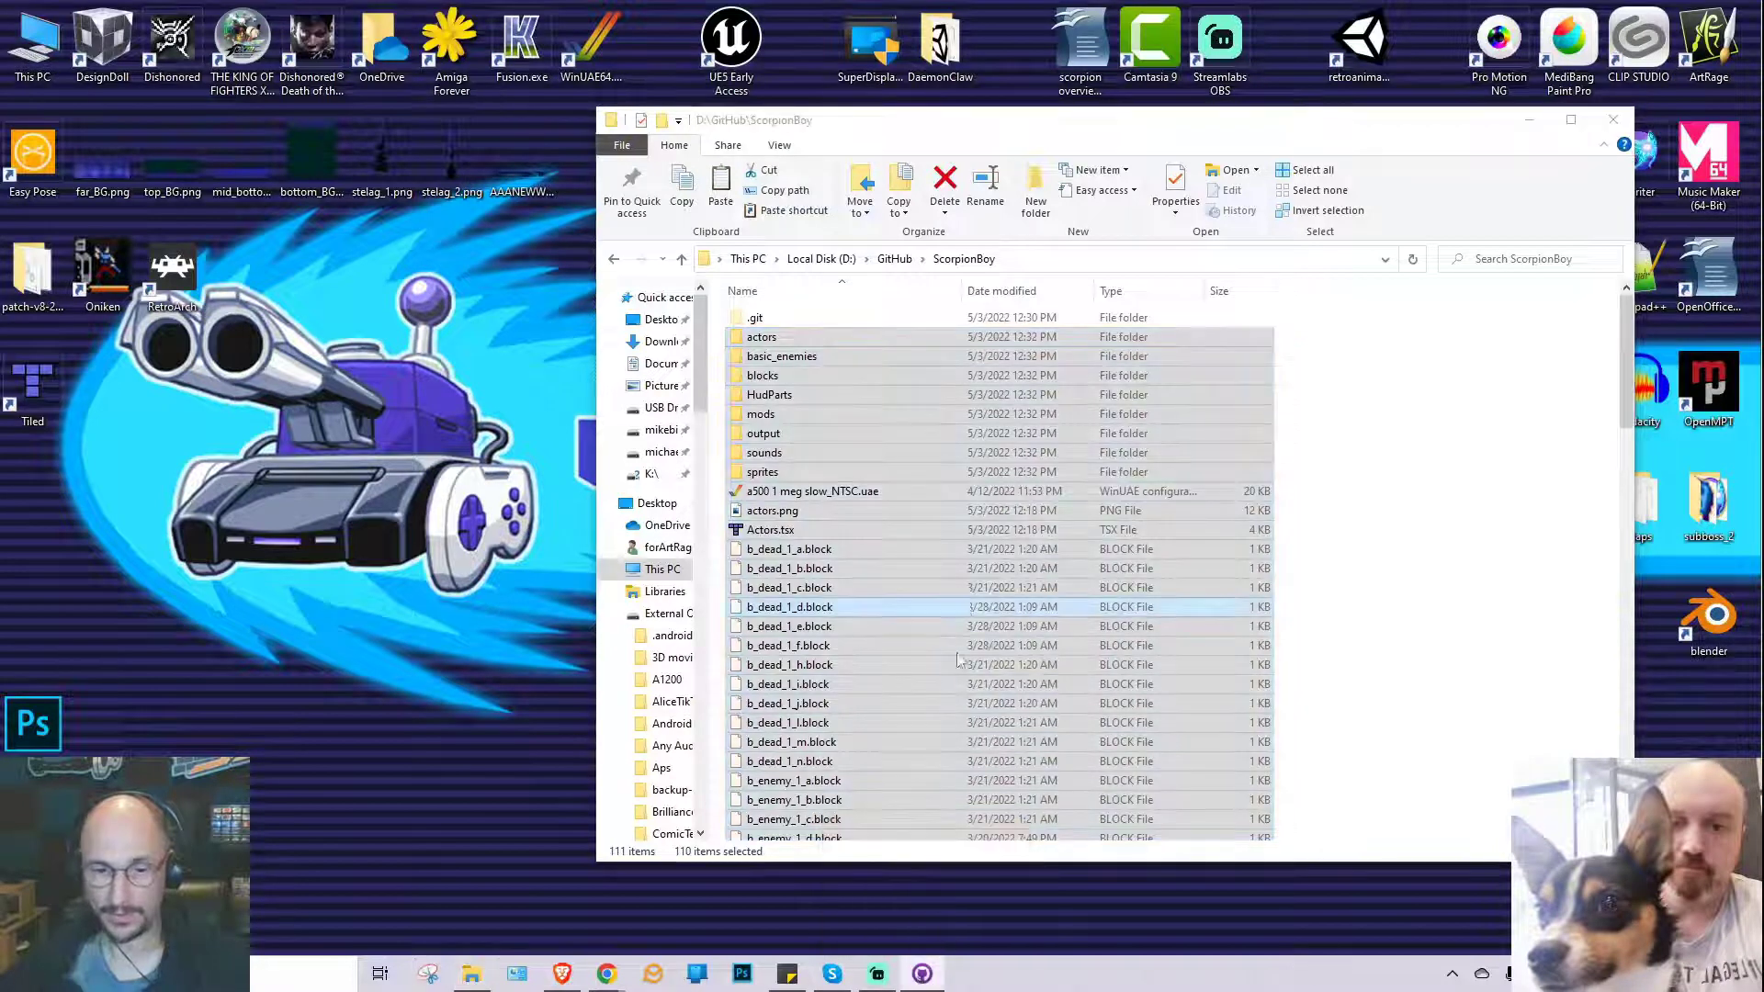
left_click(924, 974)
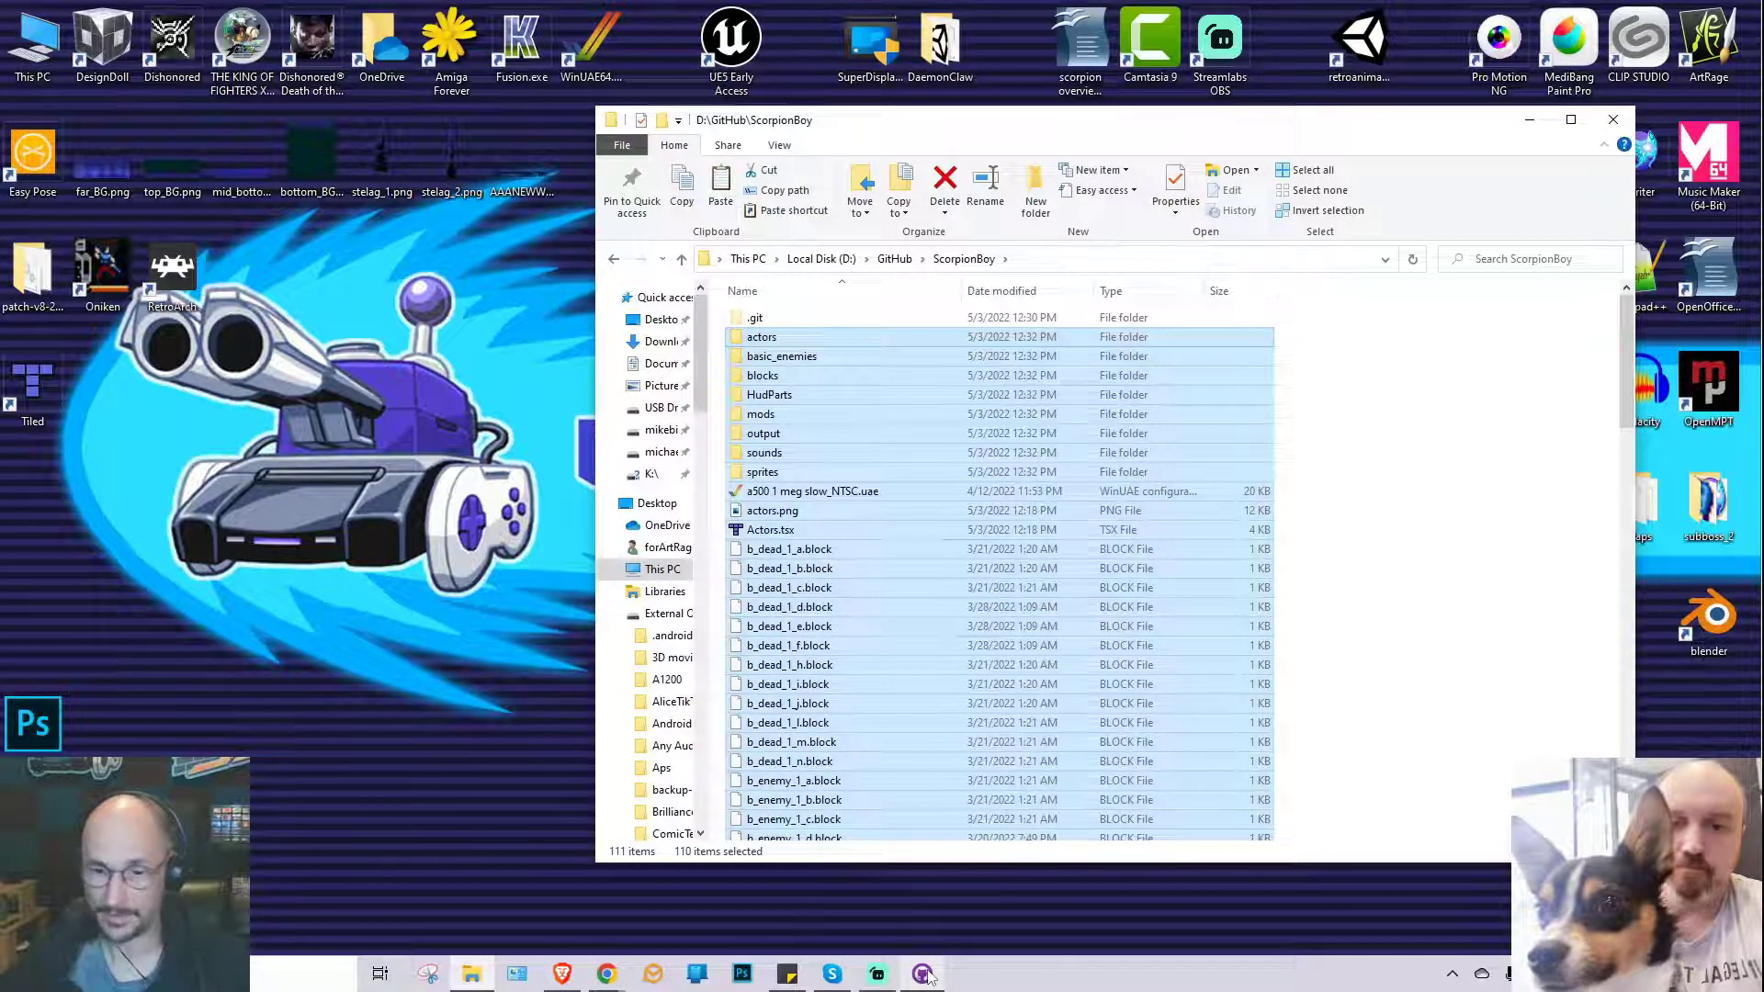
left_click(923, 975)
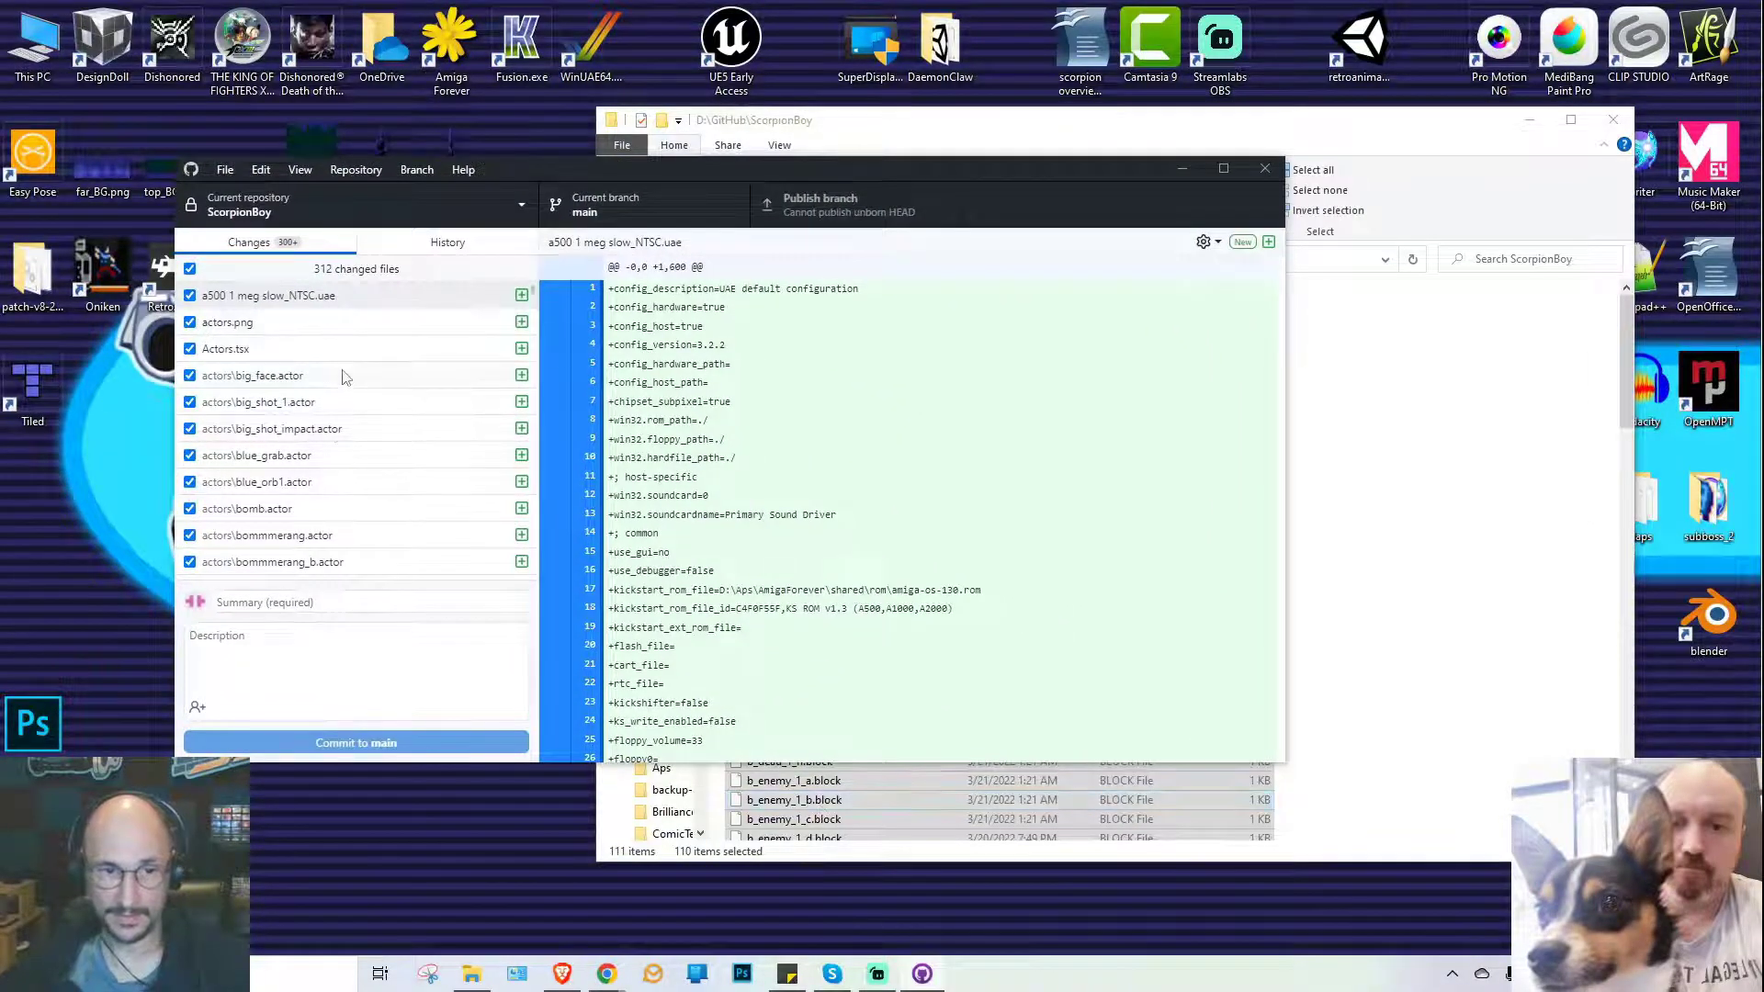
scroll(323, 436, "down", 1)
scroll(323, 435, "down", 10)
- Commit all changed files to main with "committing game project" as both the summary and the description
left_click(280, 603)
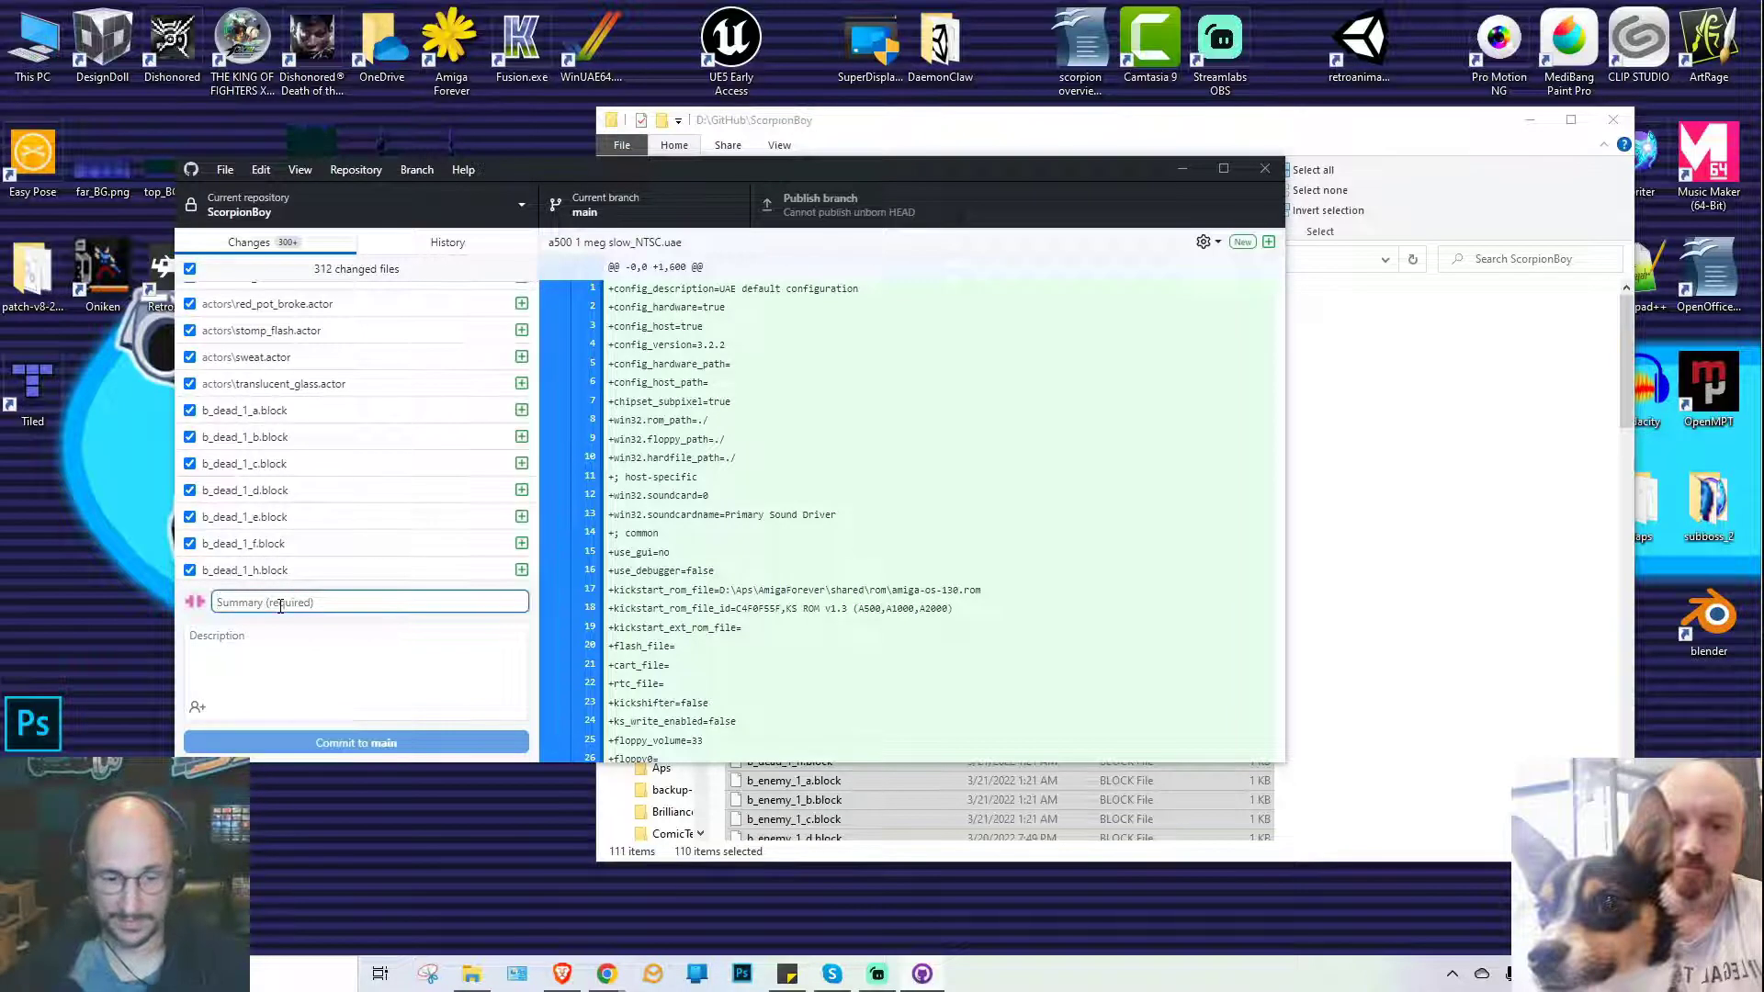
type("committi")
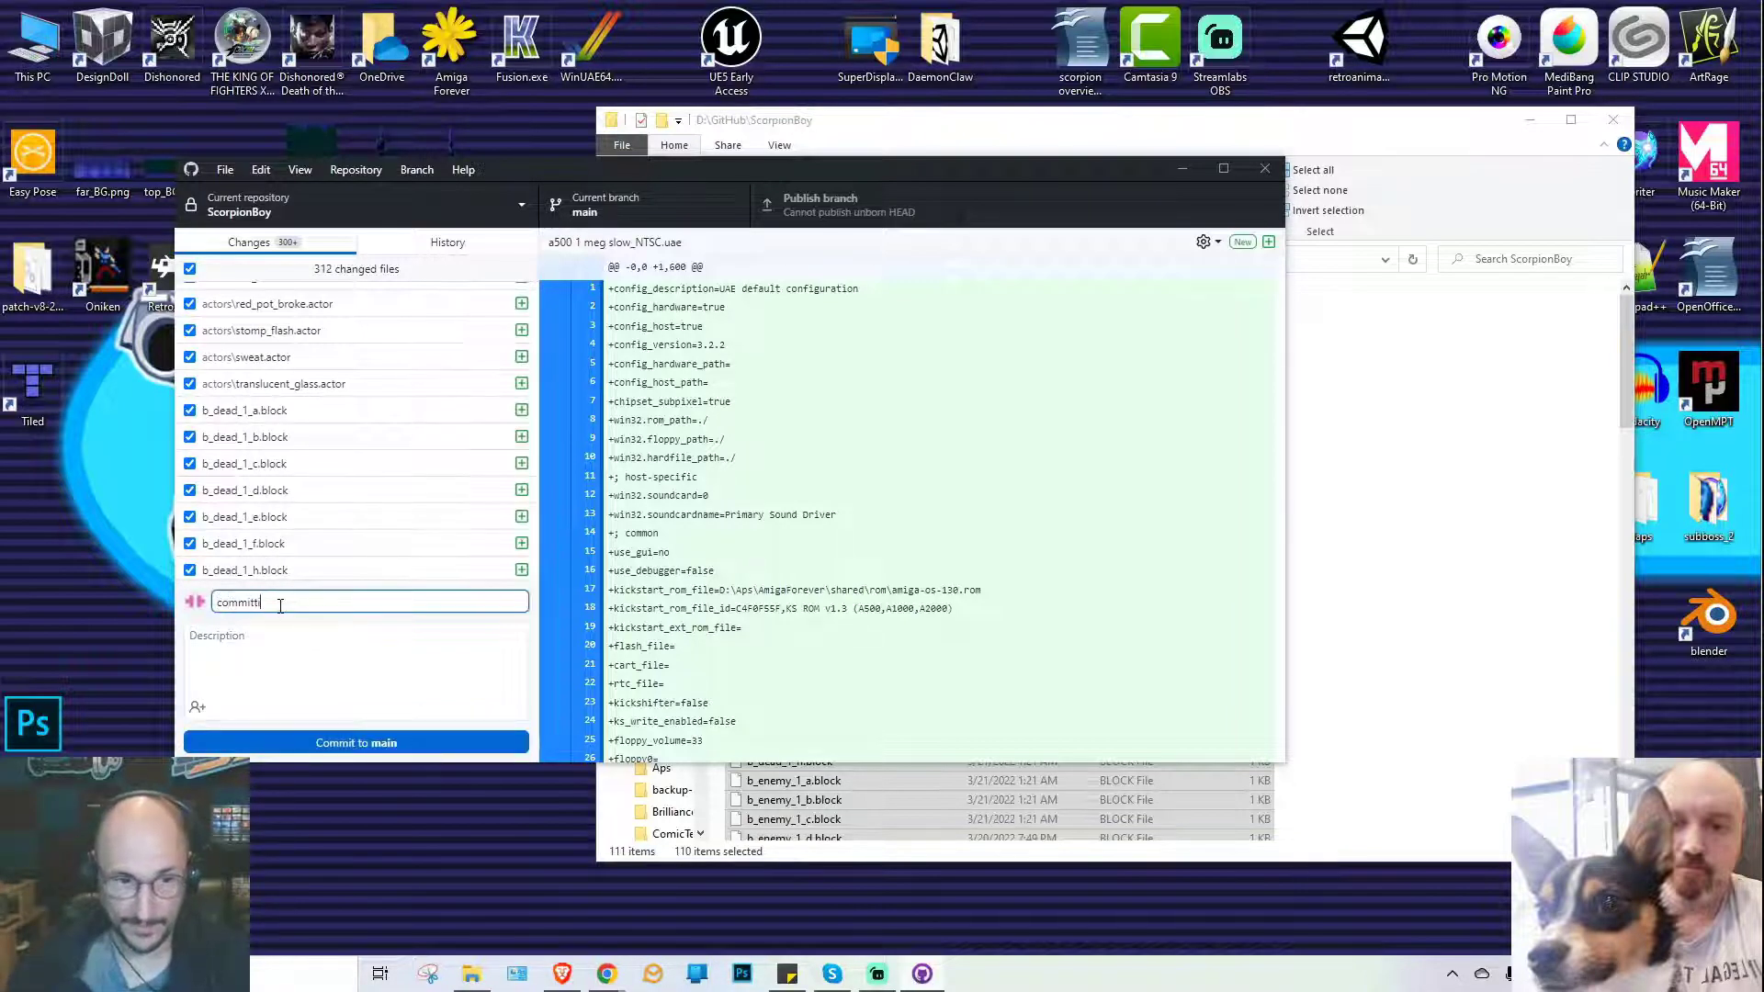
type("ng game project")
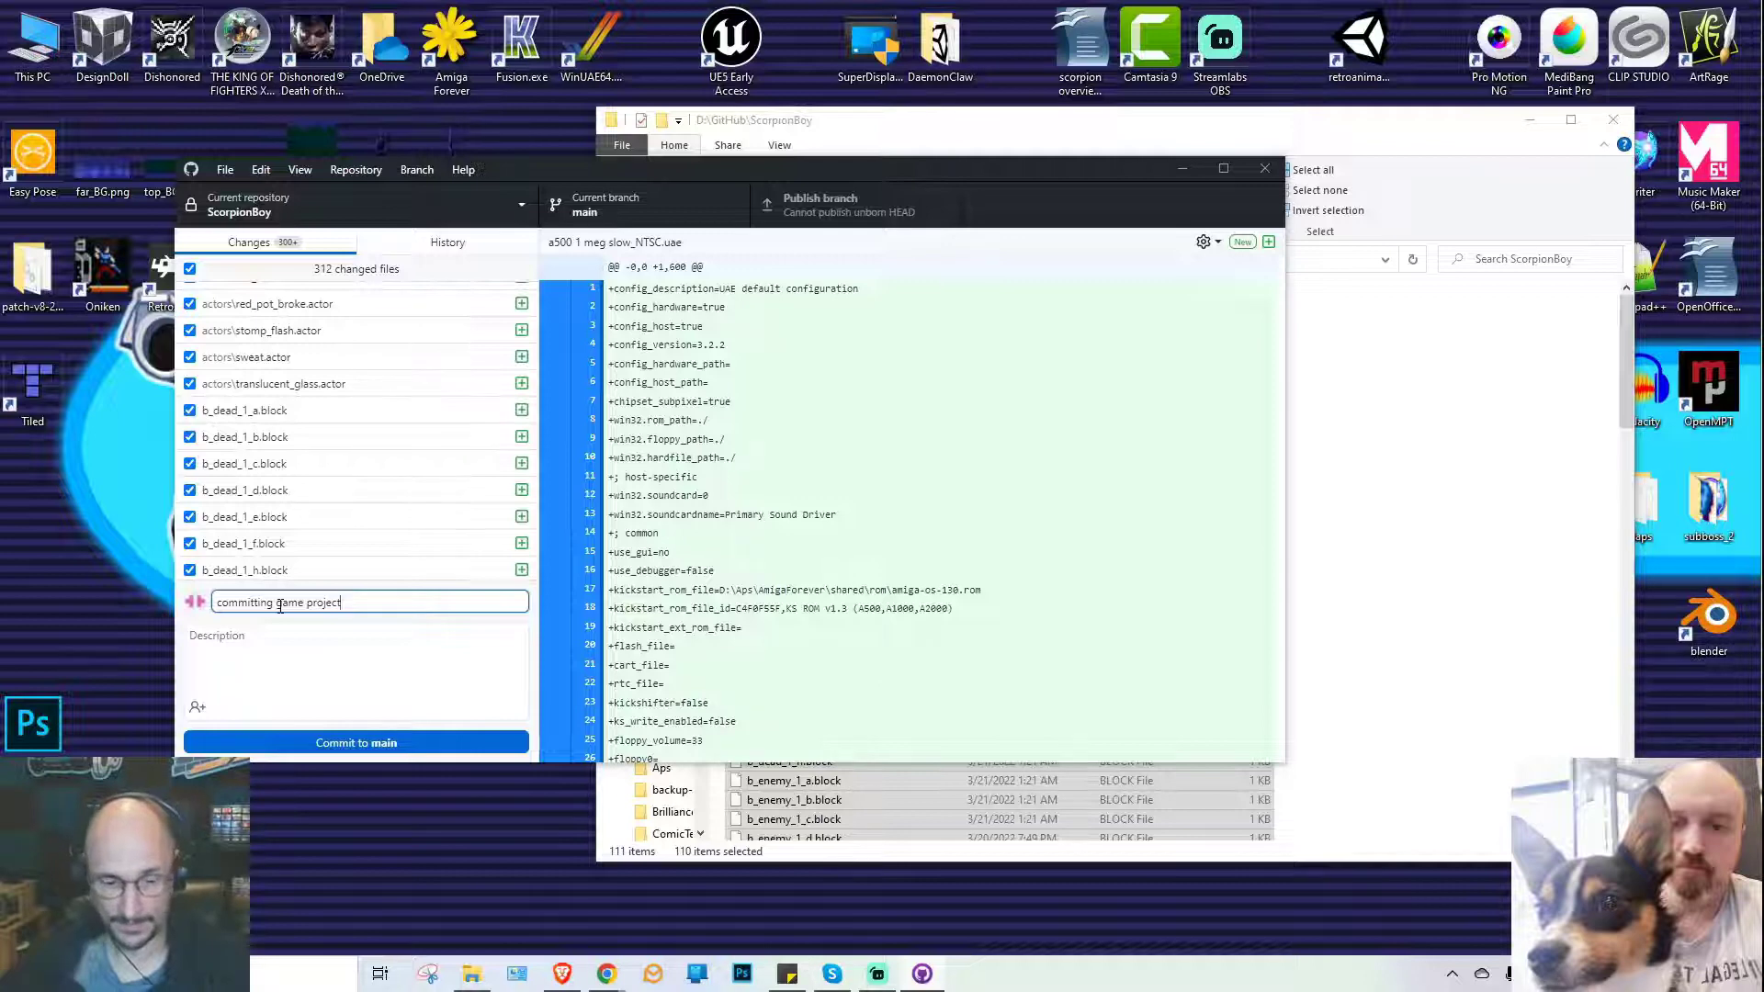
key("ctrl+a")
key("ctrl+c")
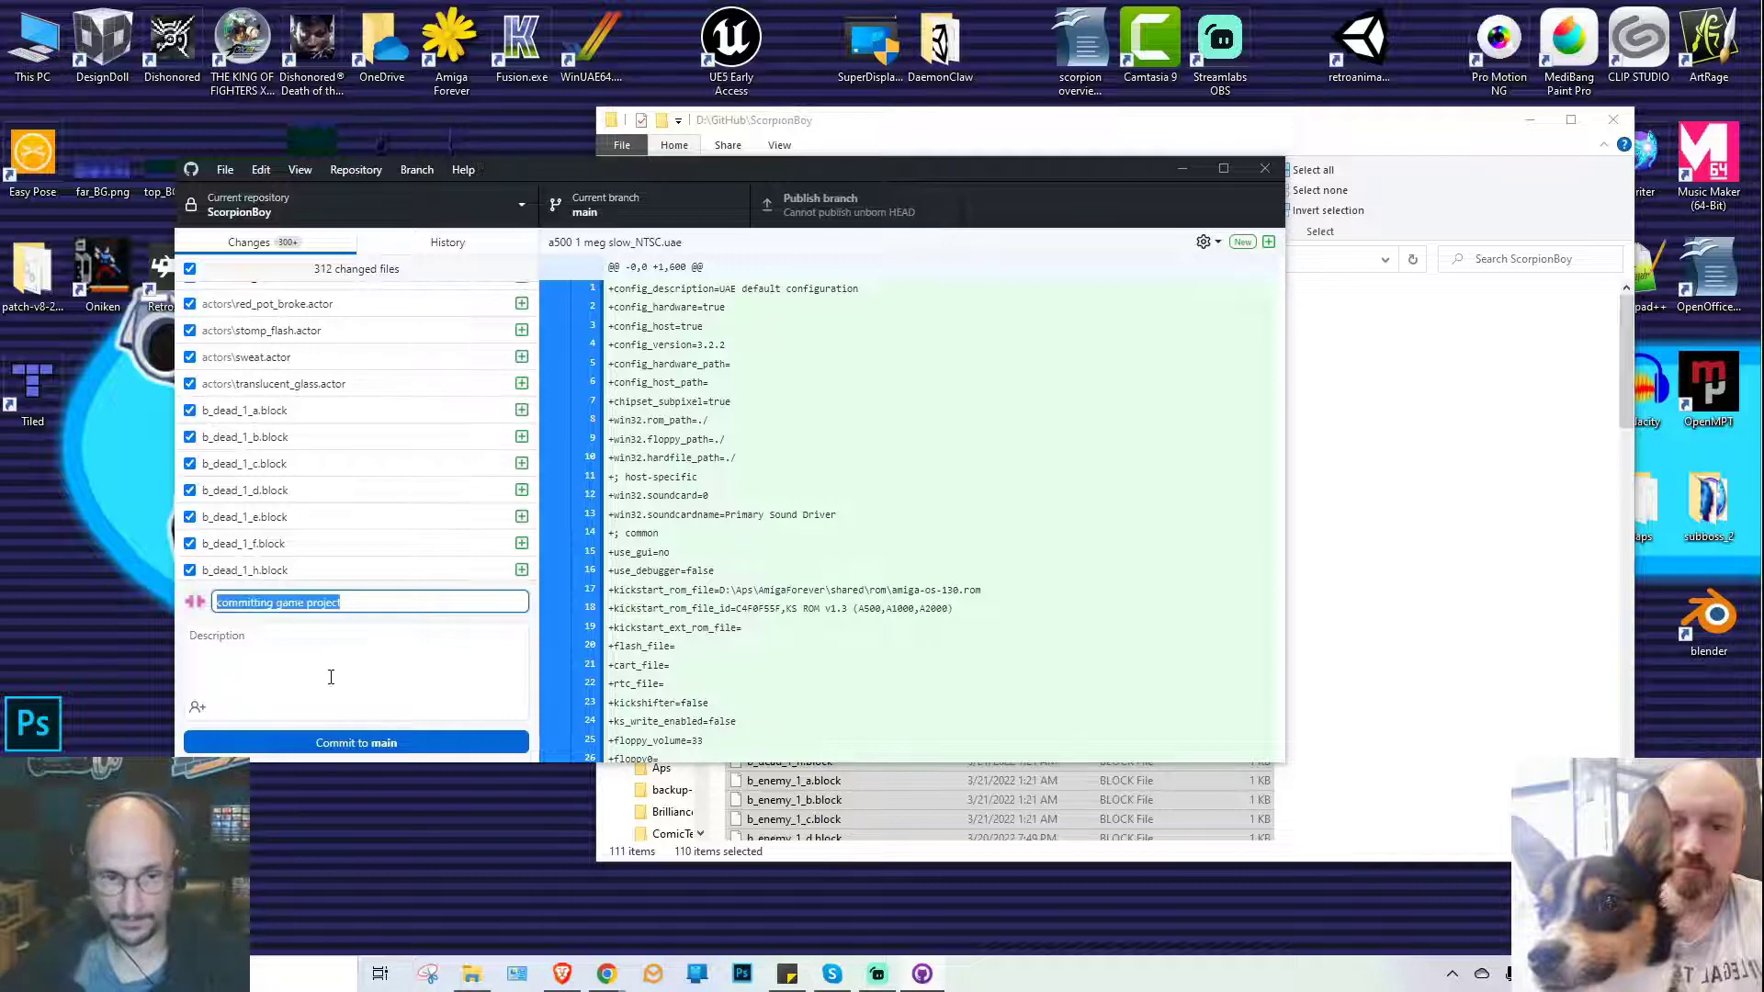
left_click(331, 675)
key("ctrl+v")
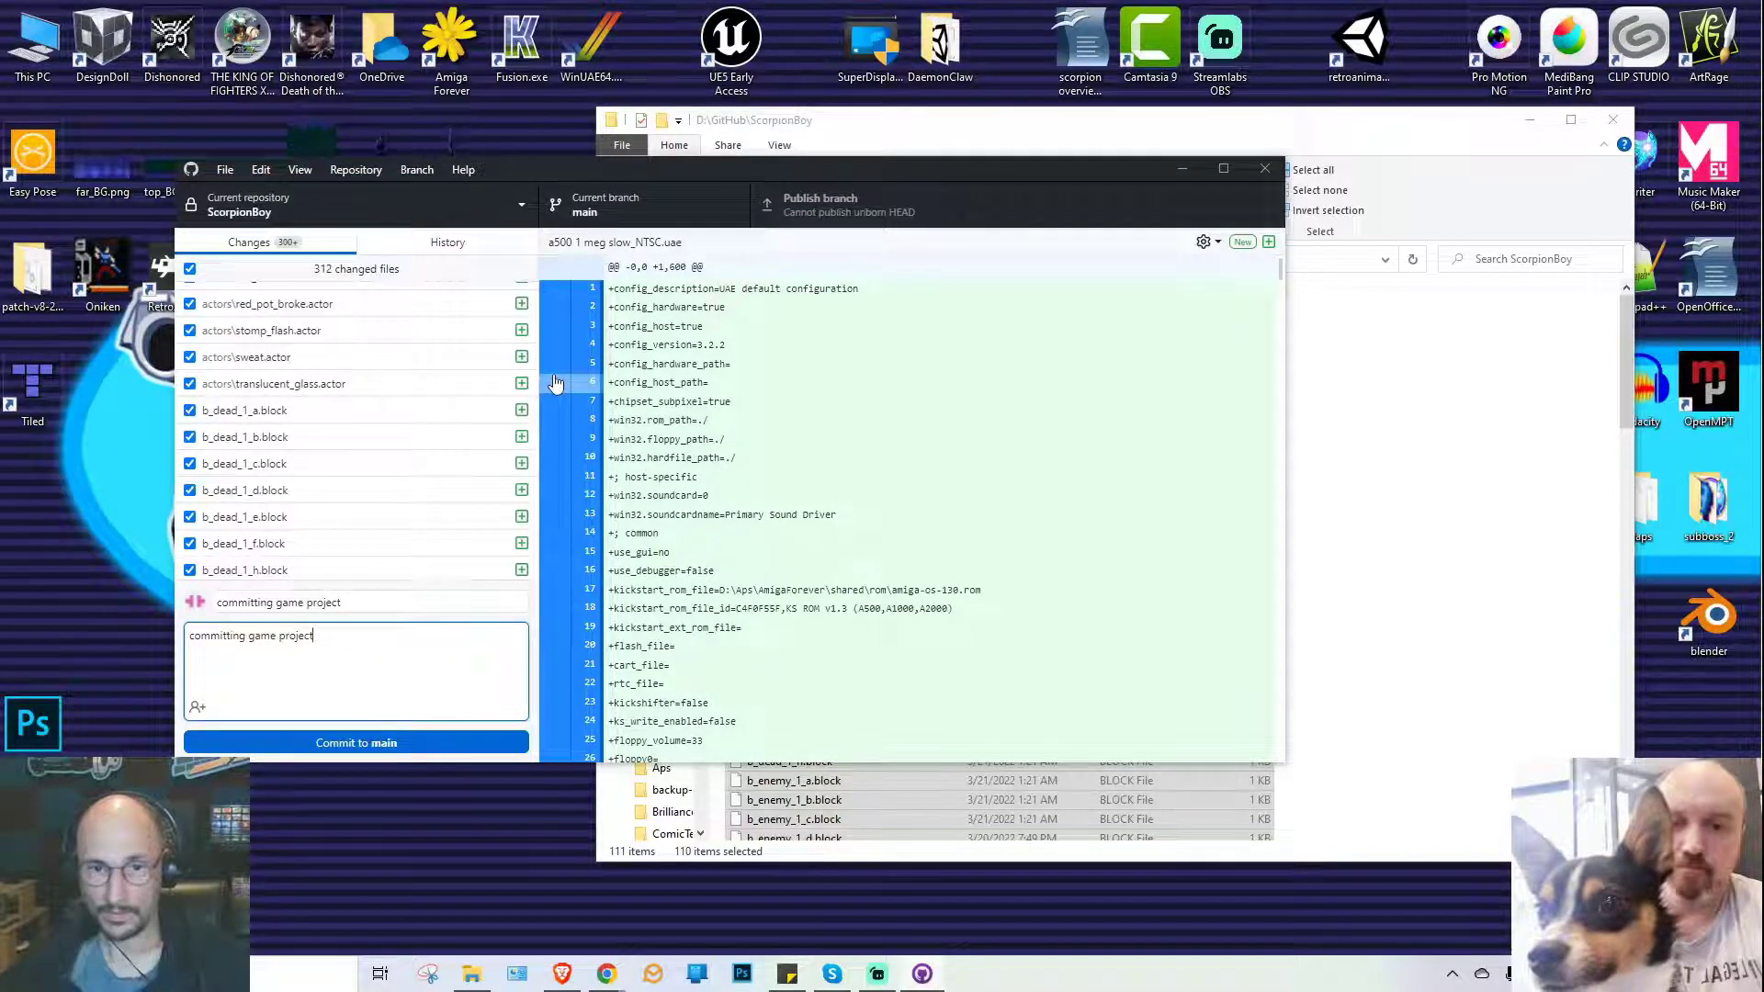
left_click(359, 746)
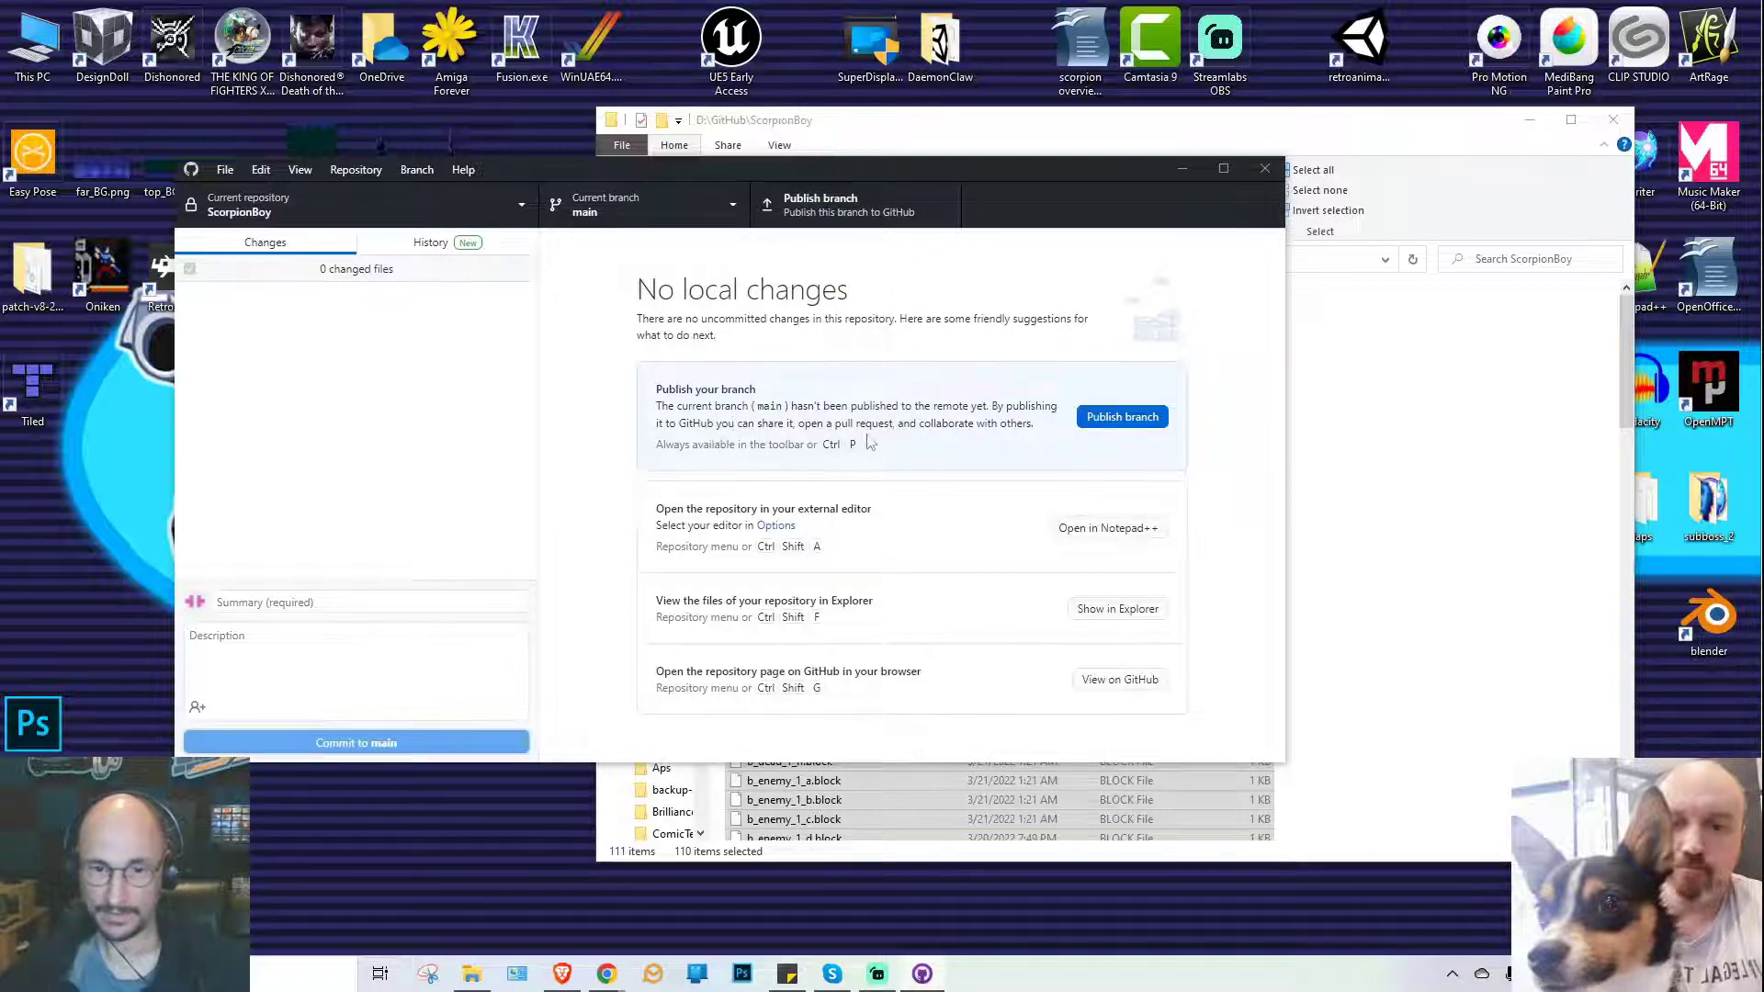
- Publish the main branch to GitHub and fetch from origin
left_click(1126, 418)
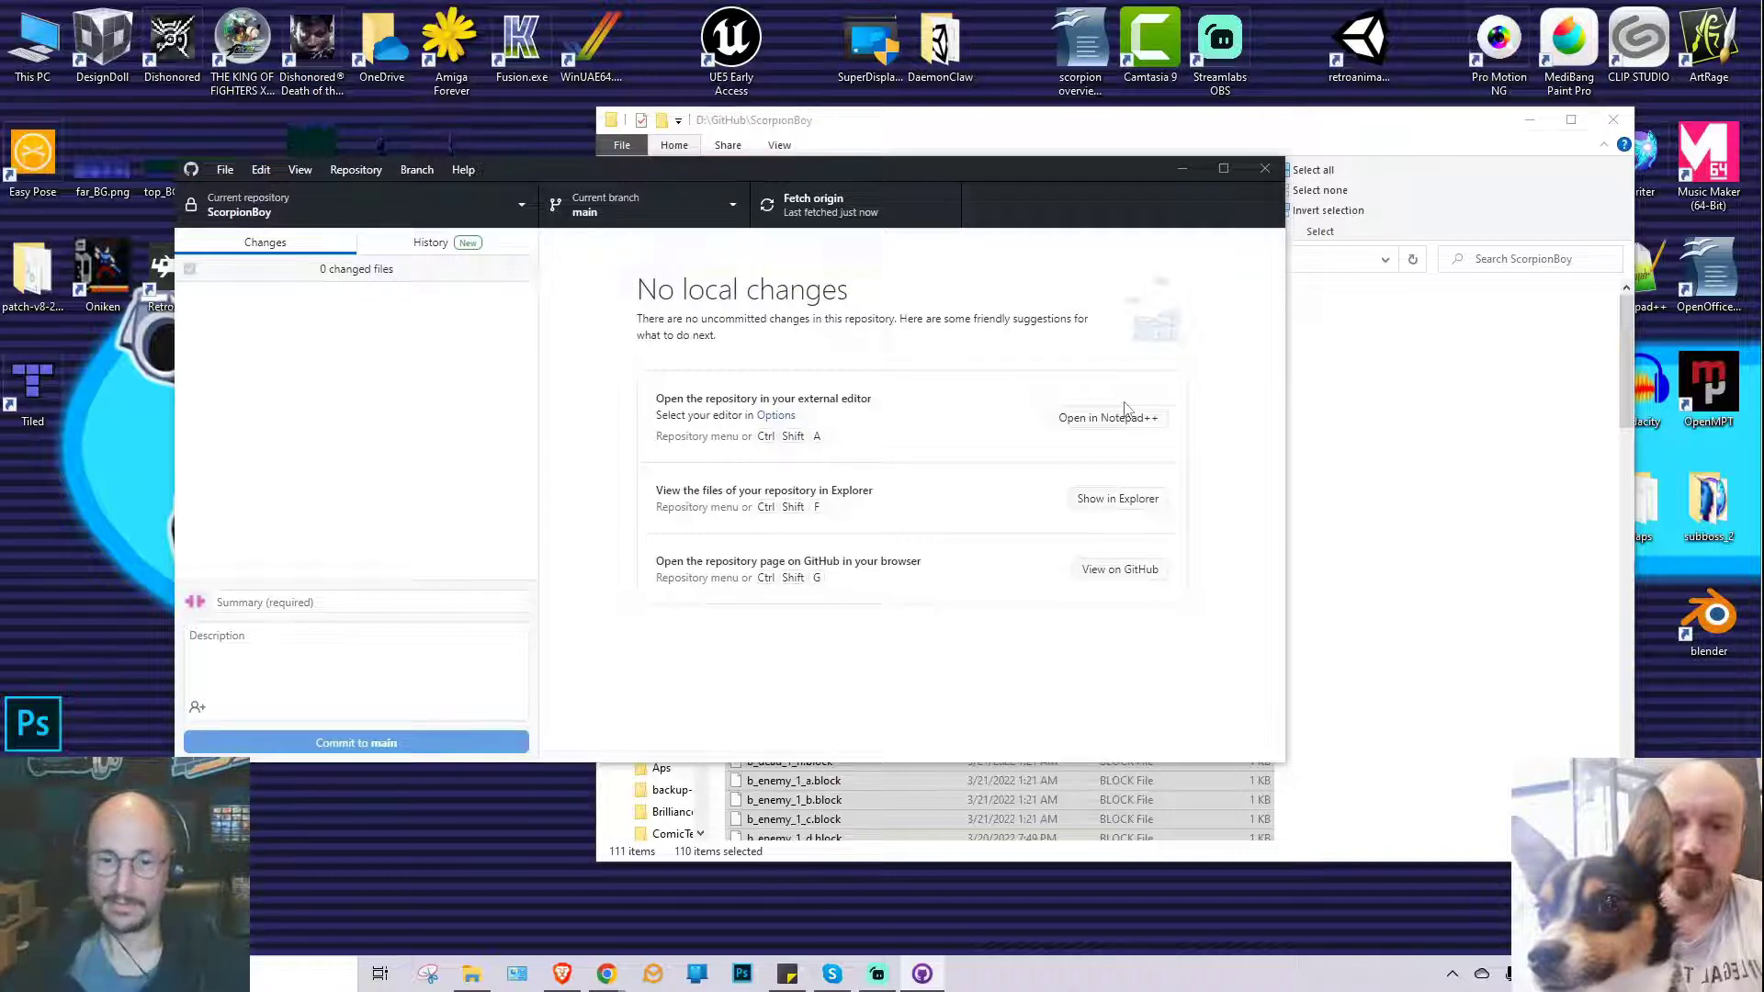
left_click(765, 211)
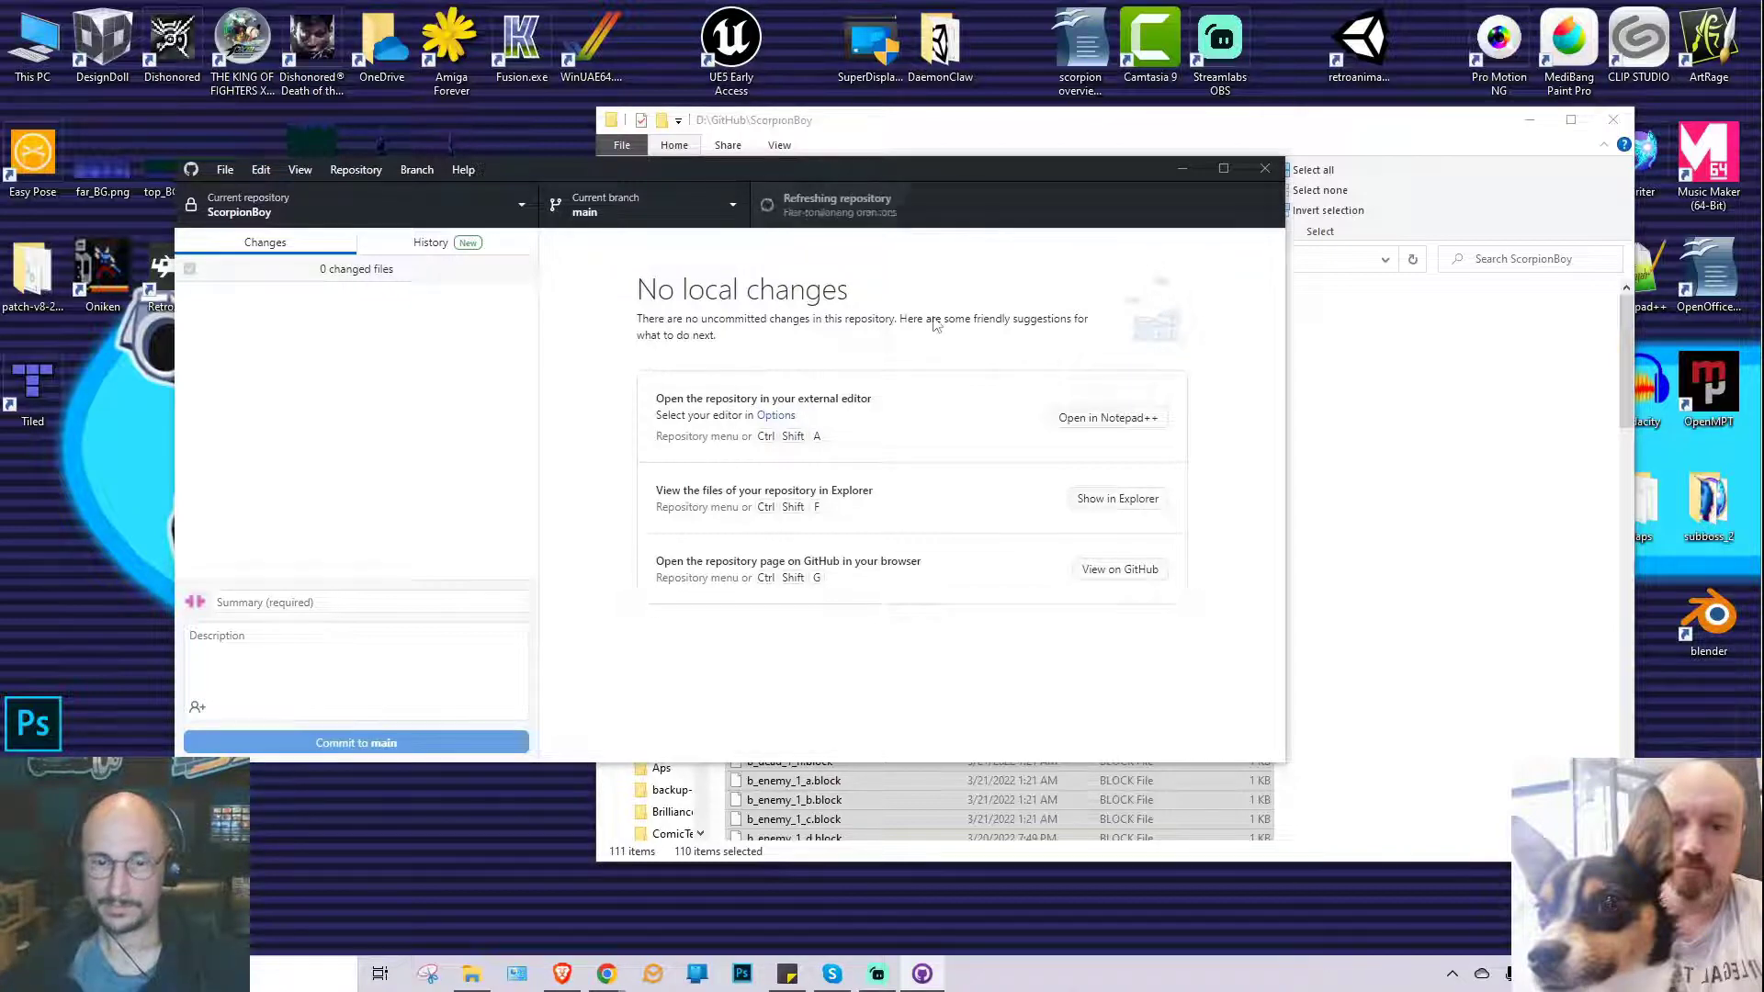